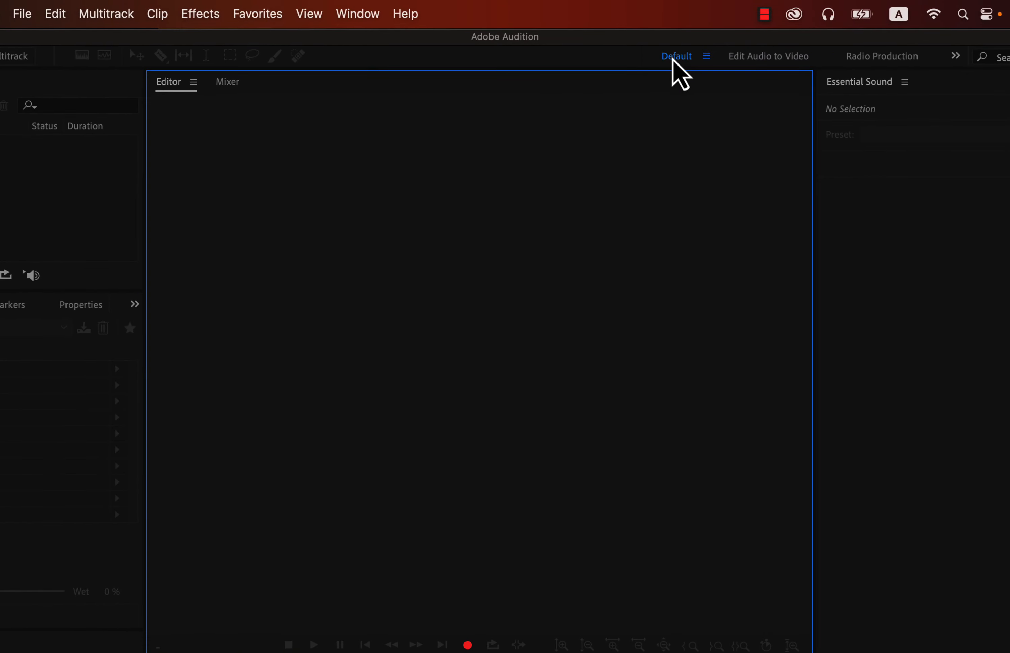
# Switch the workspace layout to Default.
pyautogui.click(375, 14)
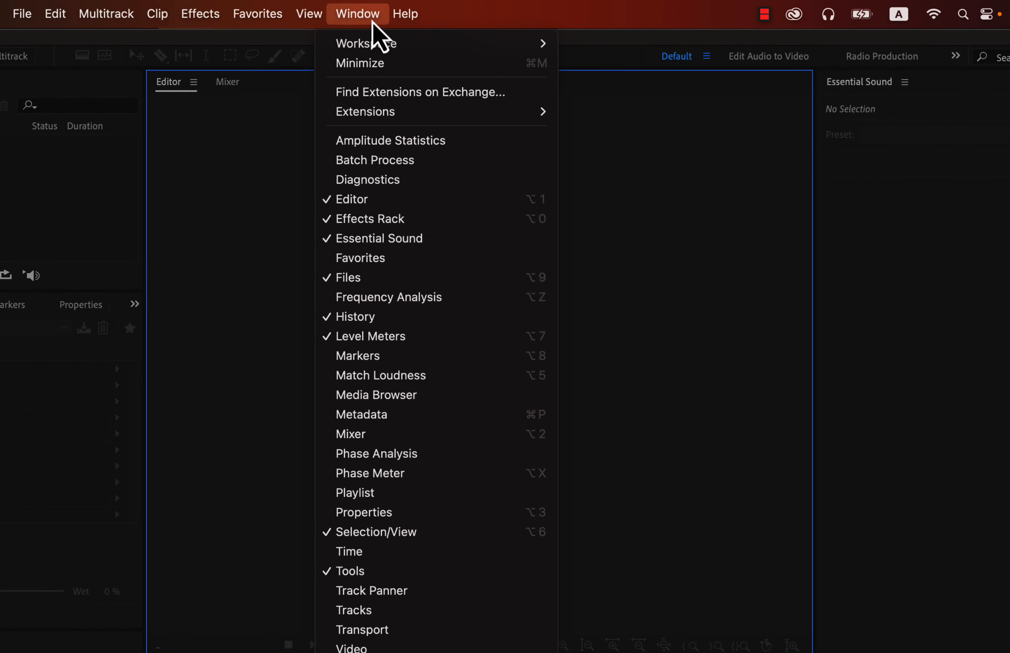
pyautogui.moveTo(378, 44)
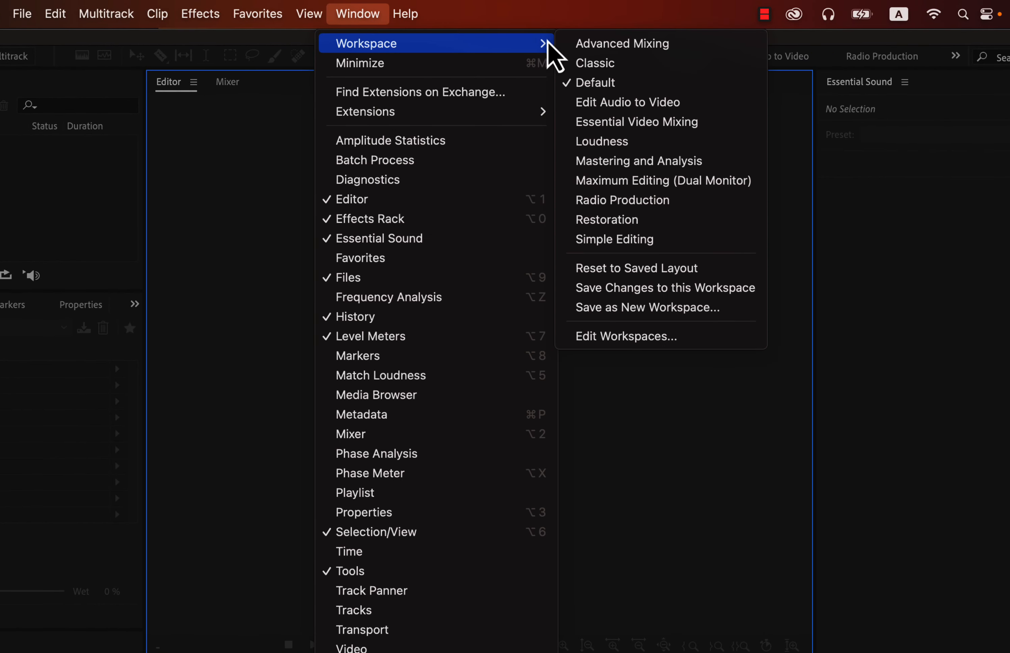
pyautogui.click(634, 83)
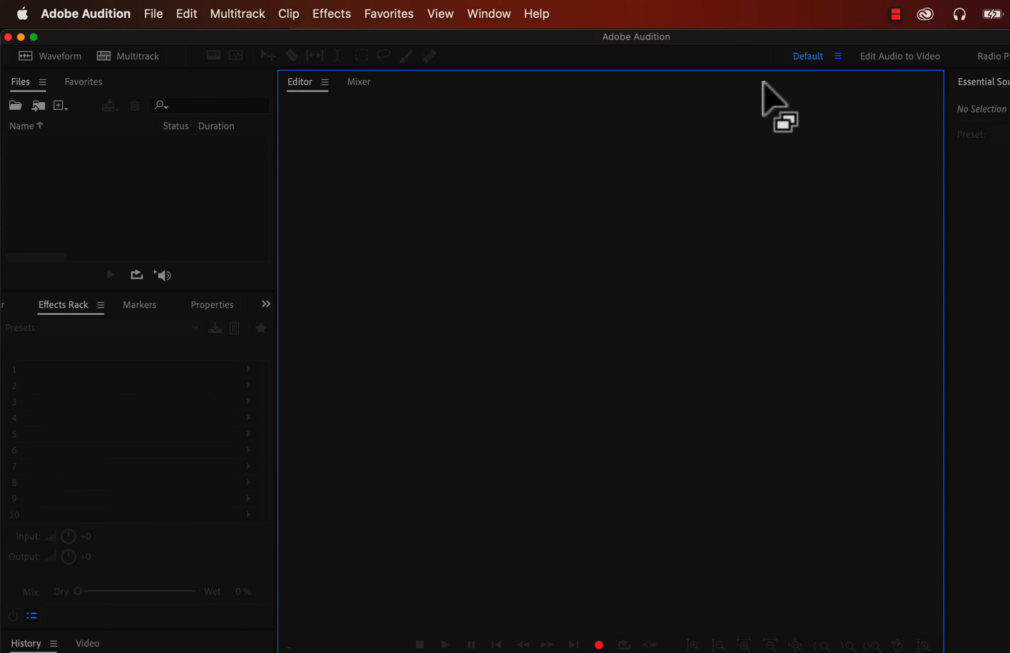
pyautogui.click(46, 61)
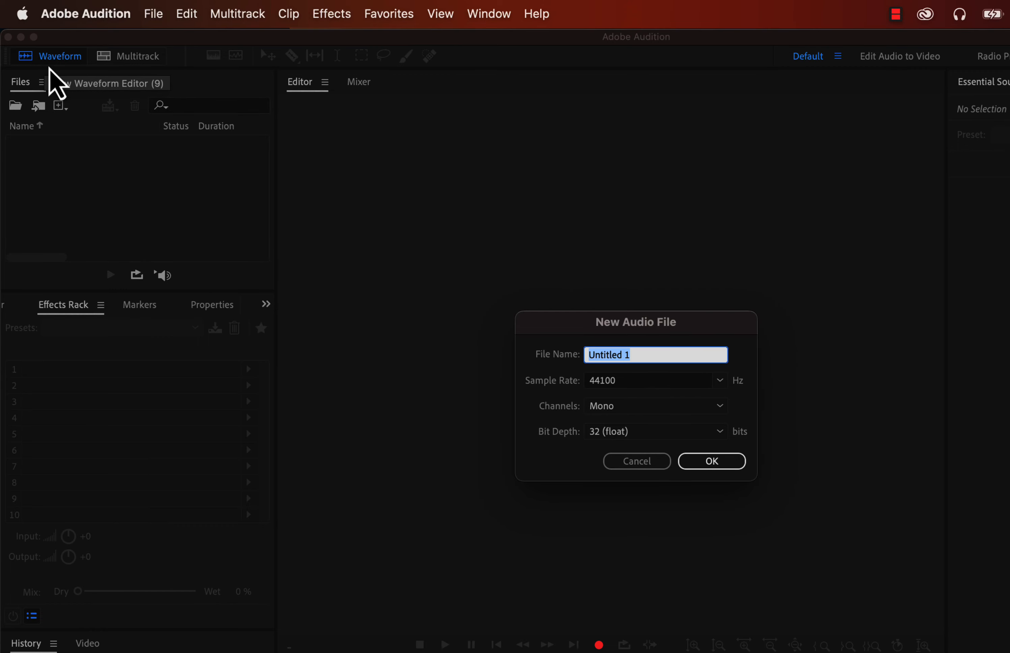
pyautogui.click(630, 463)
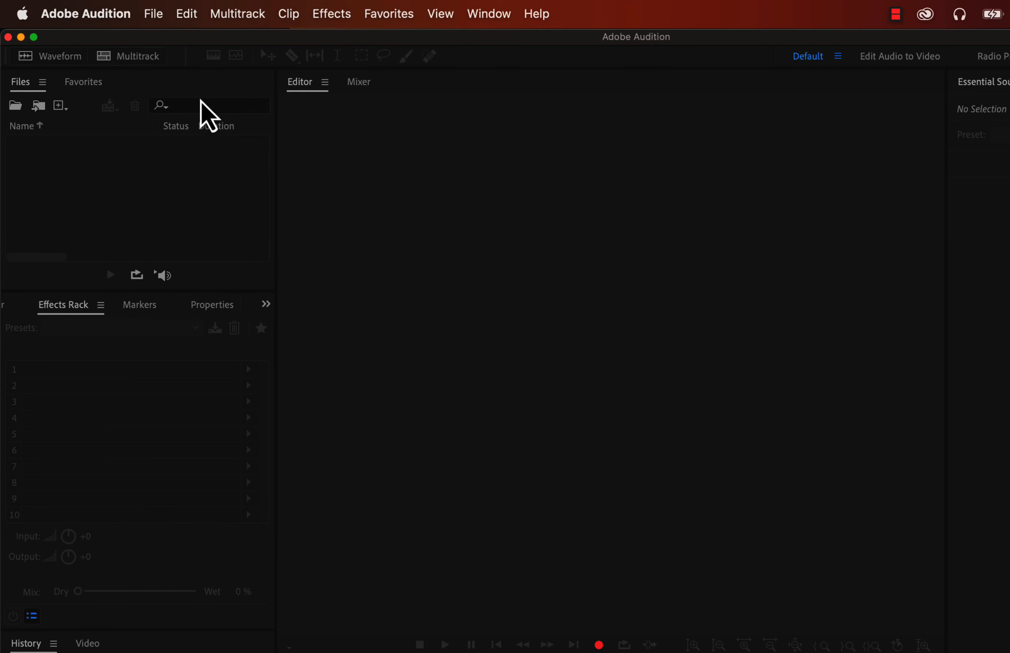
pyautogui.click(131, 57)
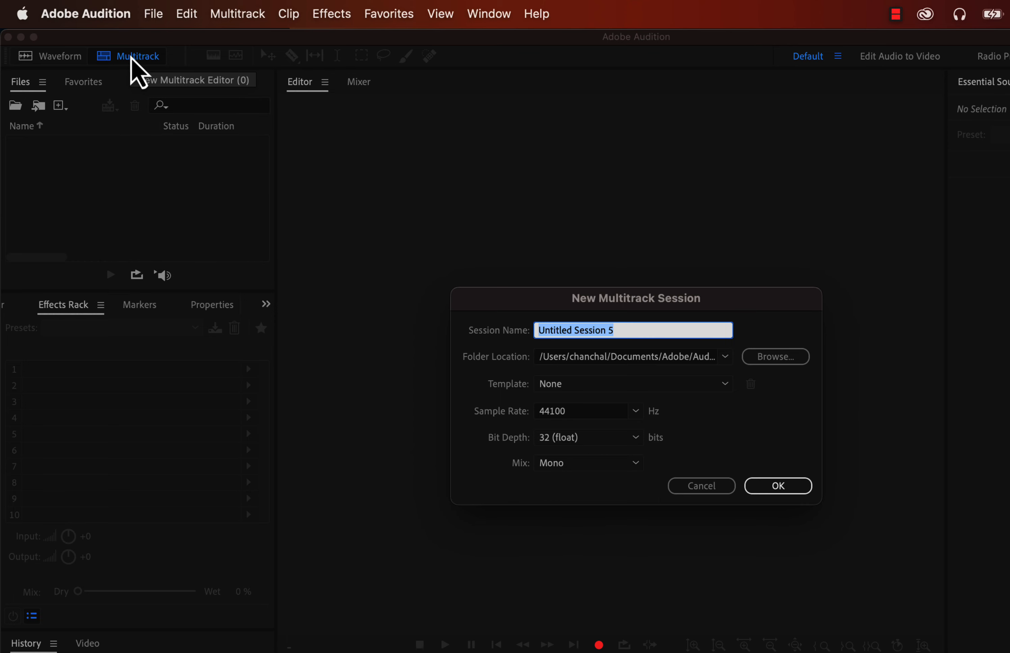
pyautogui.click(696, 490)
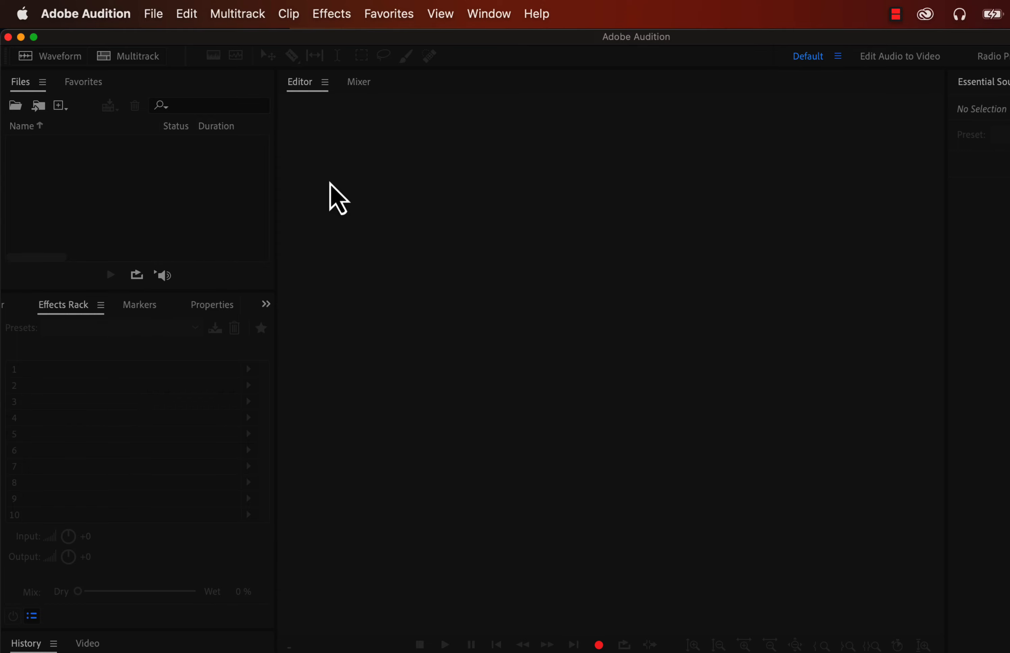
# In the Audio Hardware preferences, set the default input to Samson C01U Pro Mic and the default output to System Default - External Headphones.
pyautogui.click(110, 14)
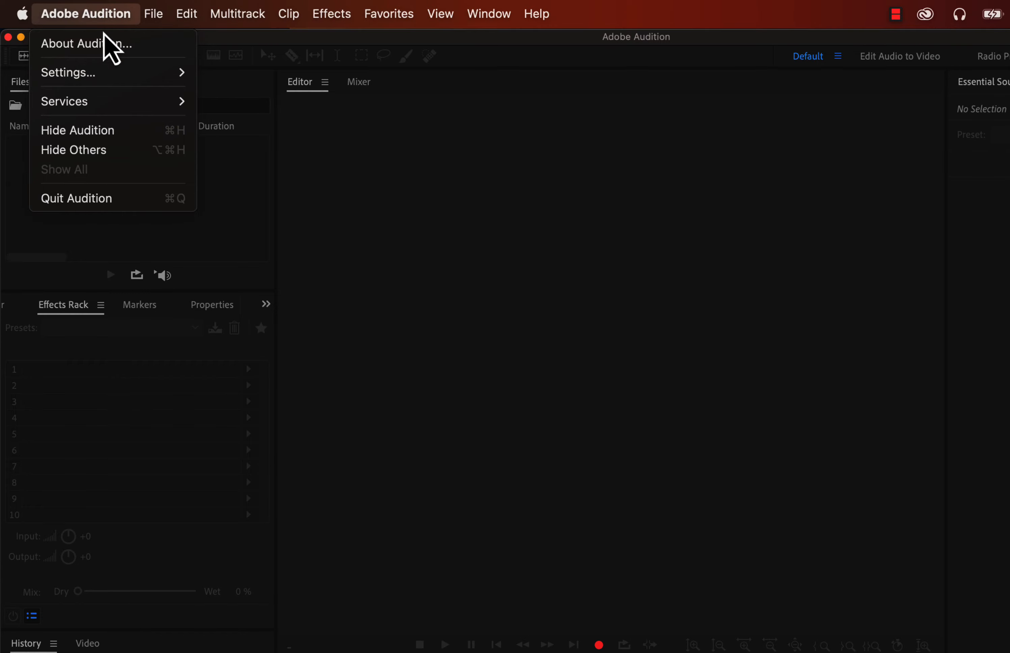
pyautogui.moveTo(99, 76)
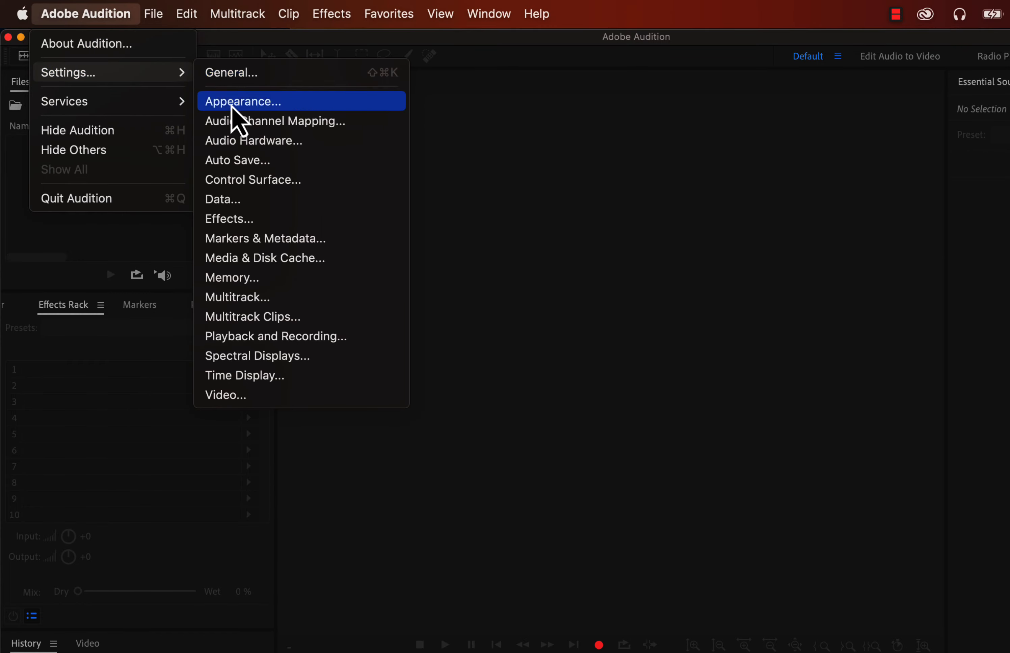
pyautogui.click(282, 144)
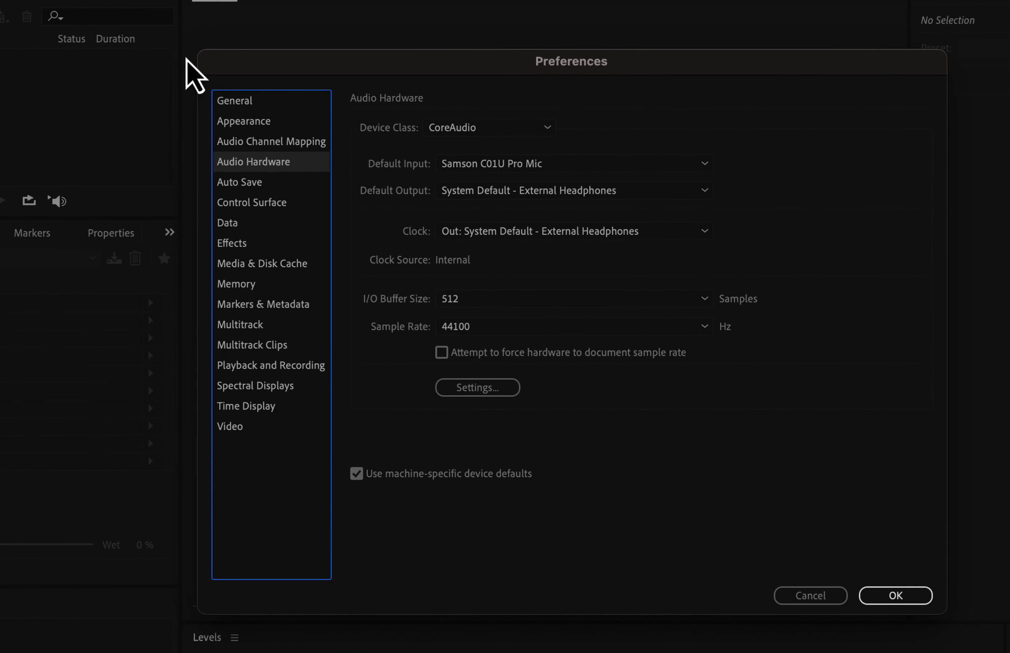
pyautogui.click(487, 165)
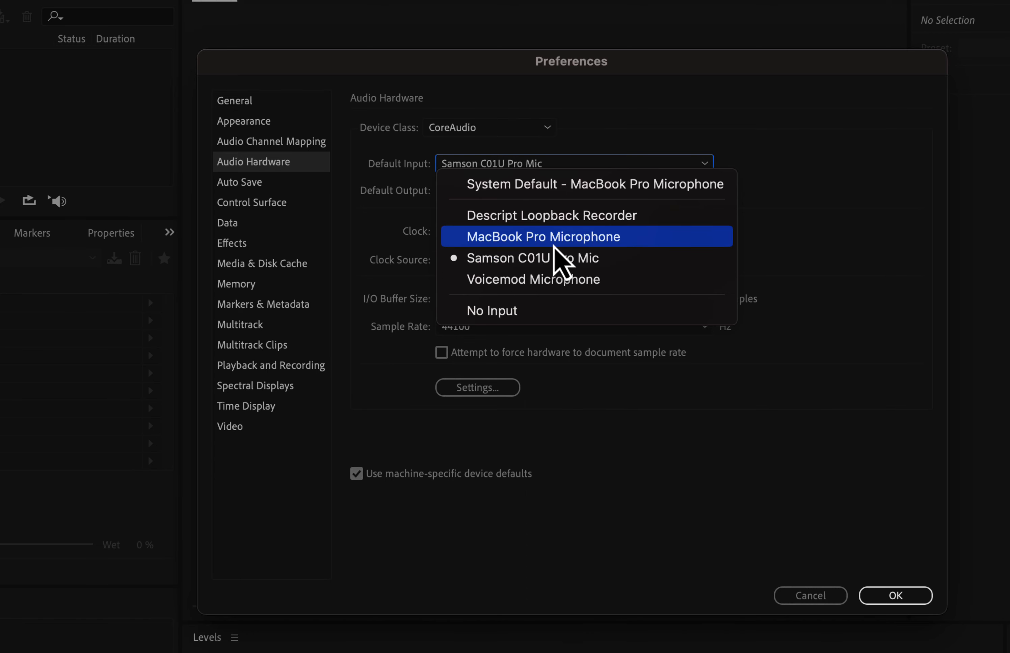
pyautogui.click(565, 260)
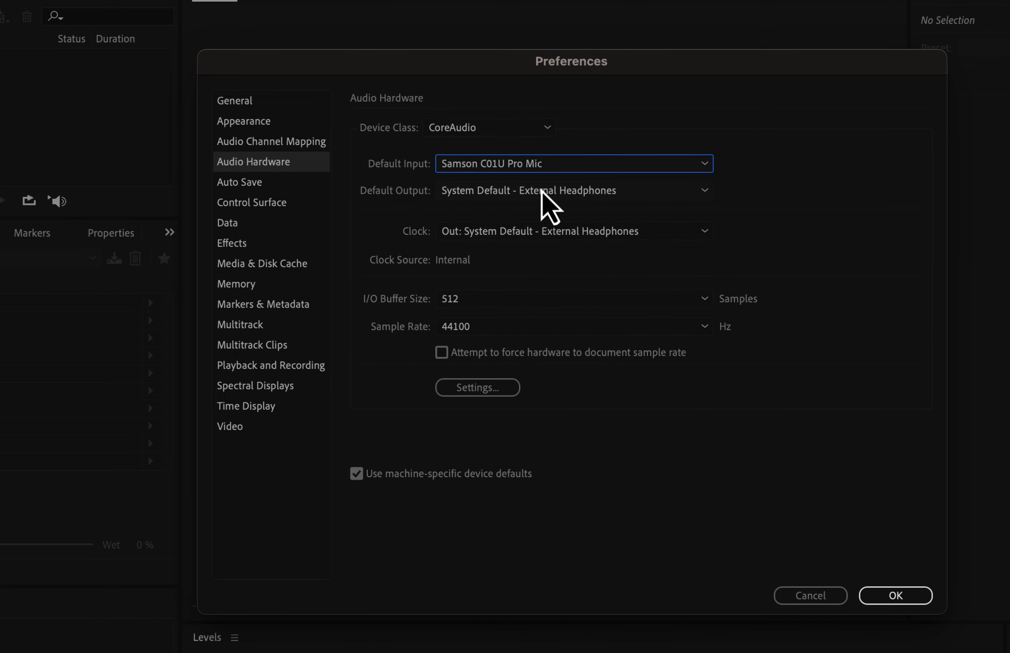
pyautogui.click(548, 208)
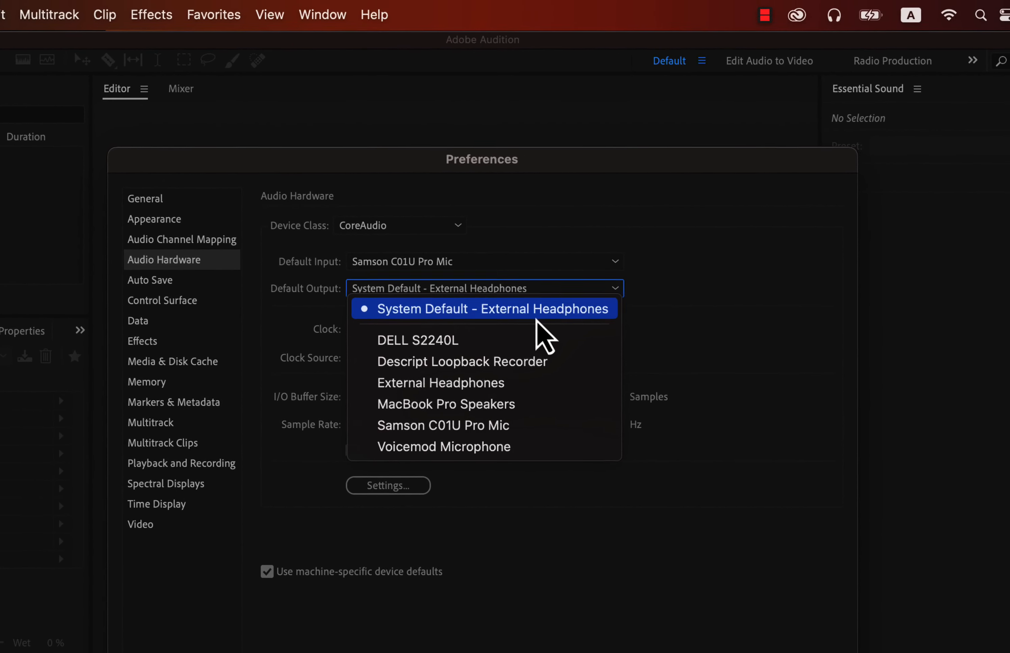
pyautogui.click(556, 298)
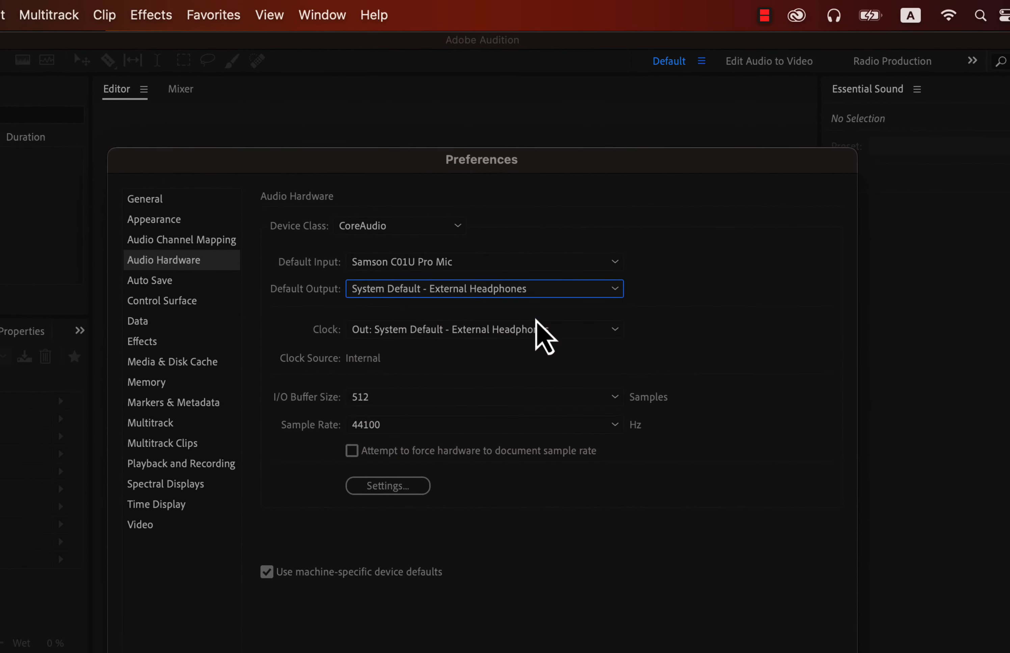
# Switch the system sound output to MacBook Pro Speakers and back to External Headphones.
pyautogui.click(834, 16)
pyautogui.click(857, 174)
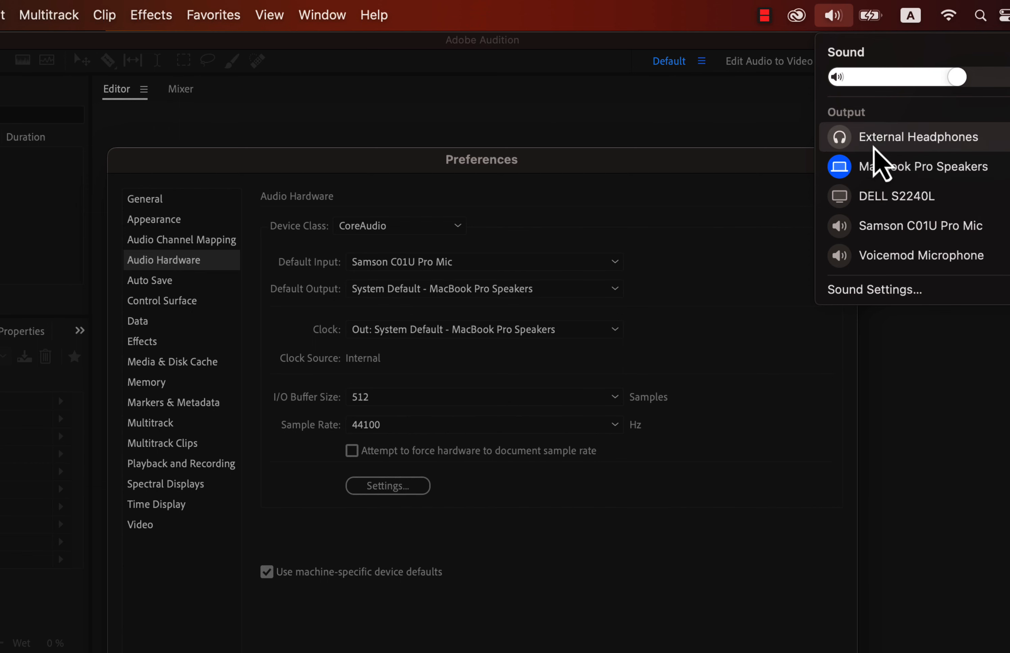
pyautogui.click(879, 137)
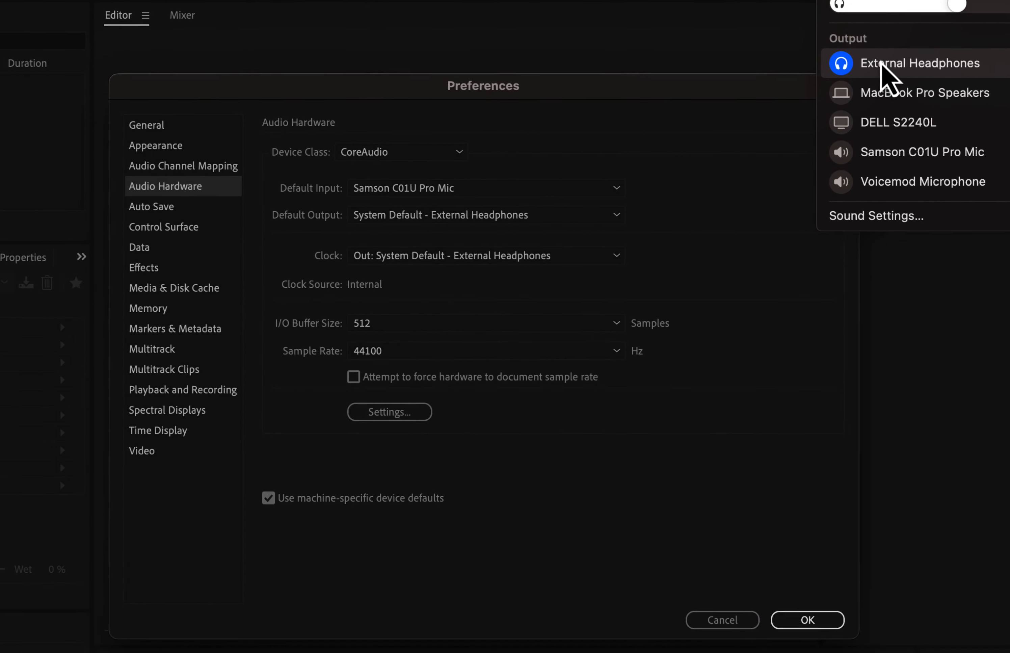
pyautogui.click(500, 195)
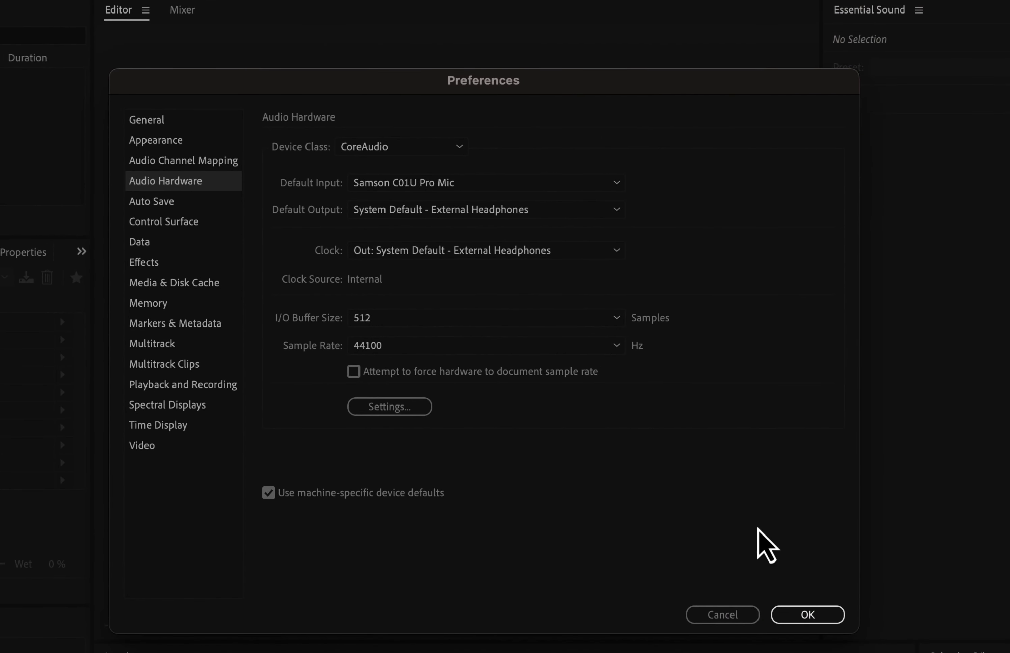
# Apply the audio hardware preferences and start metering the input signal in the level meters.
pyautogui.click(802, 615)
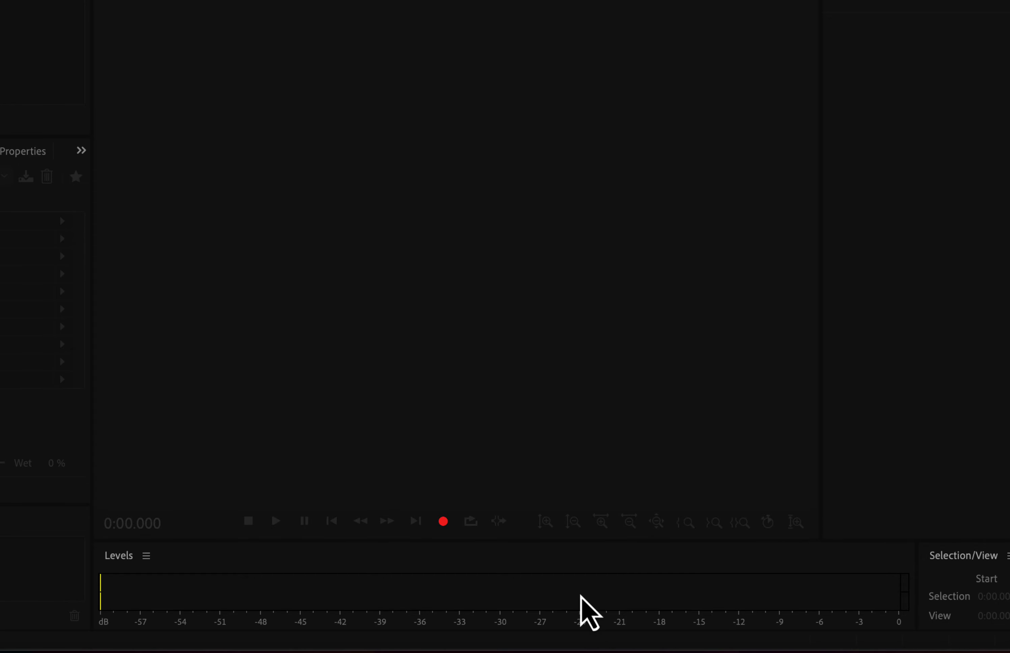
pyautogui.click(548, 592)
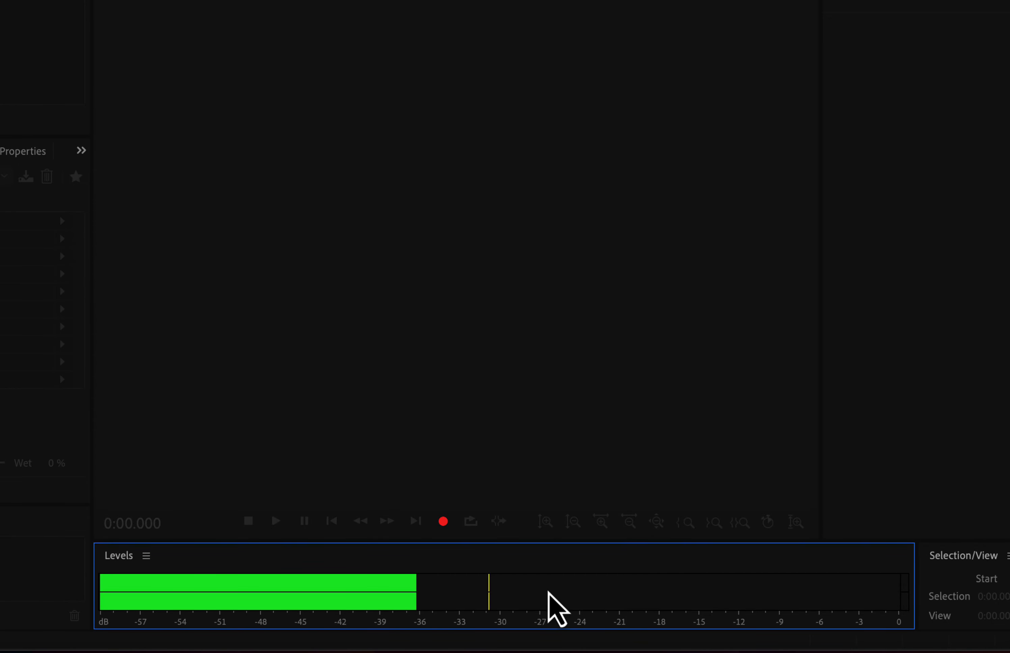
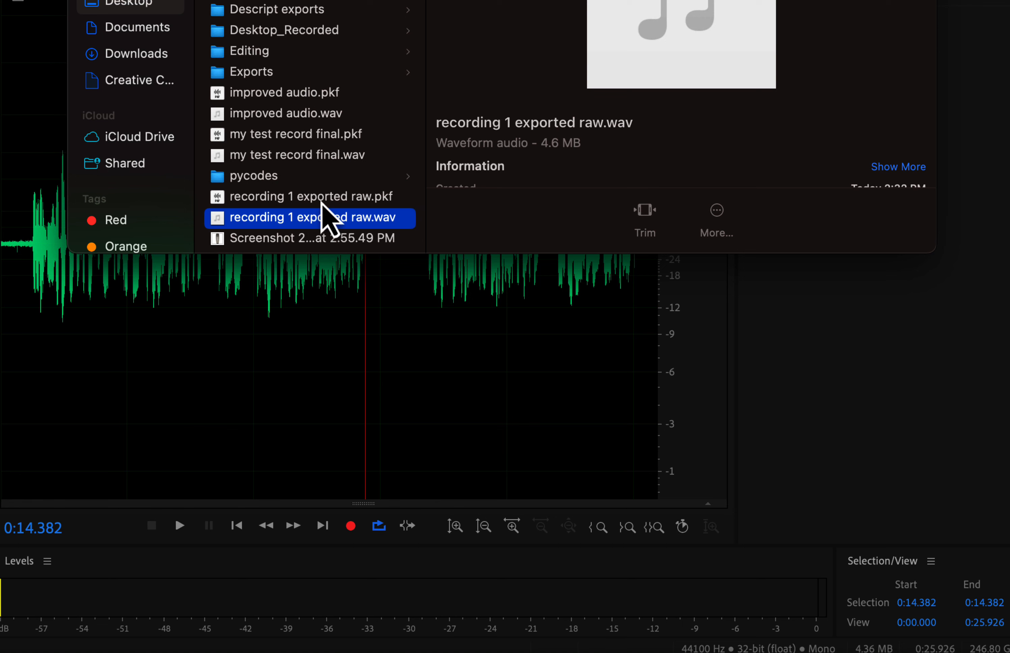
# Import improved audio.wav from the Desktop folder into the project's file list and close the Finder window.
pyautogui.scroll(-3, 338, 189)
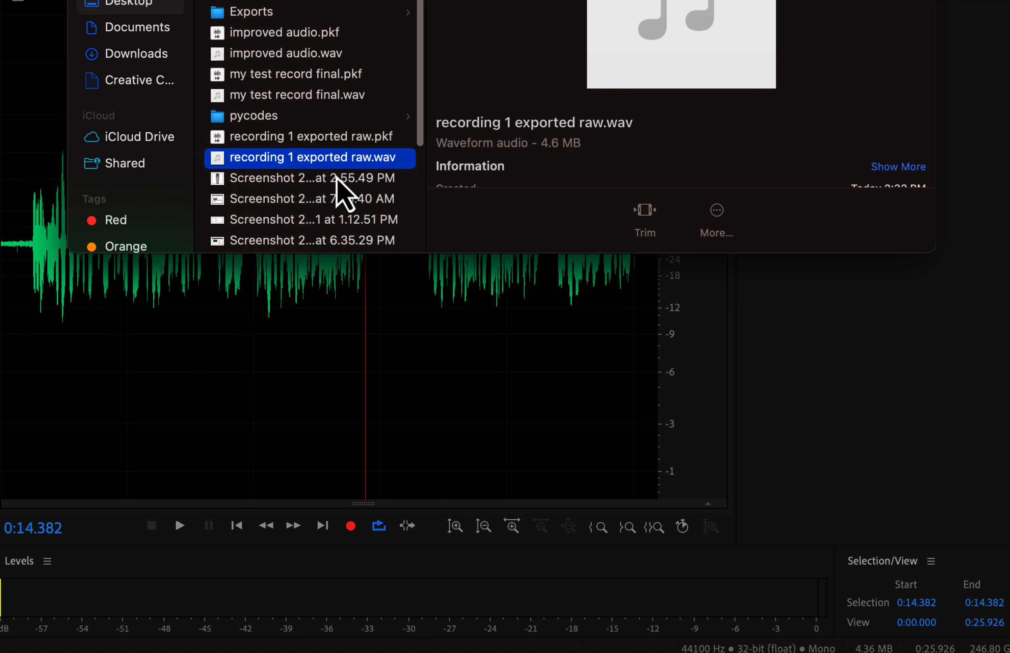
pyautogui.click(314, 135)
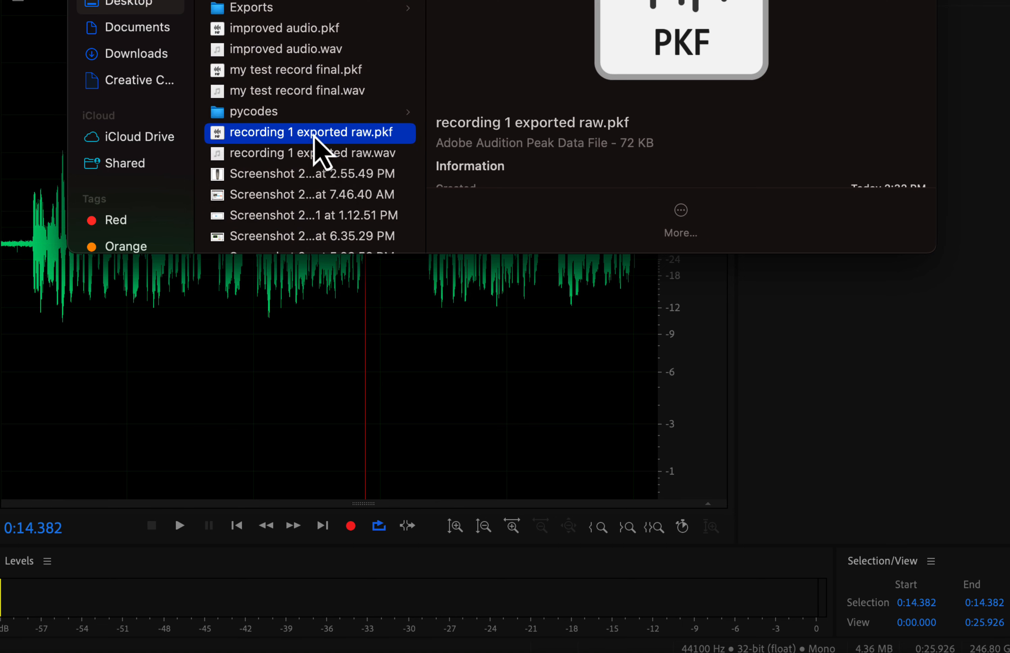
pyautogui.click(293, 154)
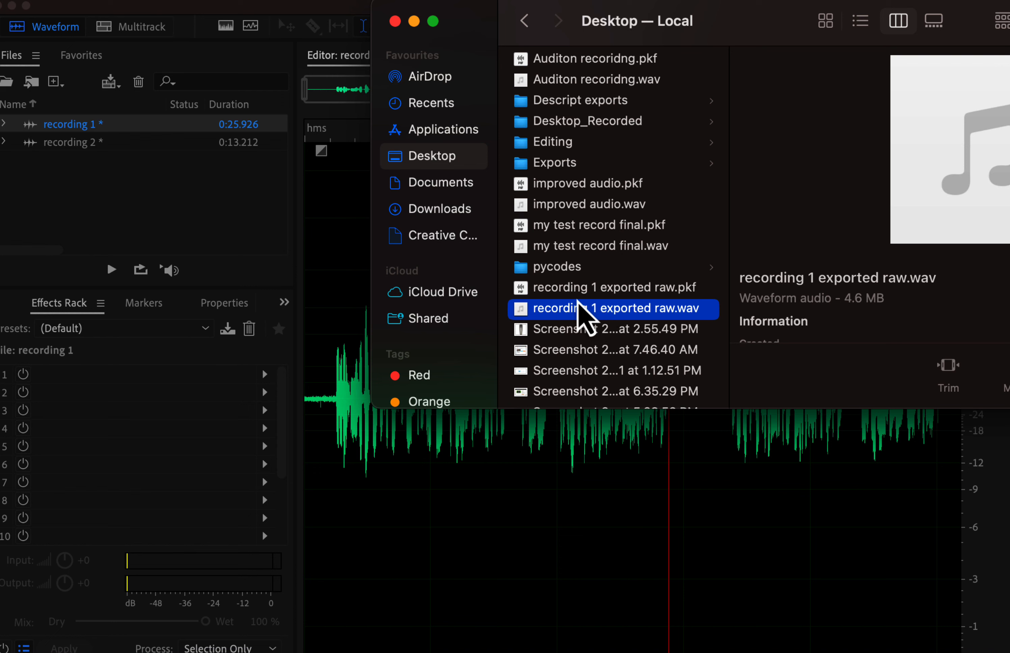
pyautogui.click(574, 205)
pyautogui.moveTo(574, 206); pyautogui.dragTo(191, 203)
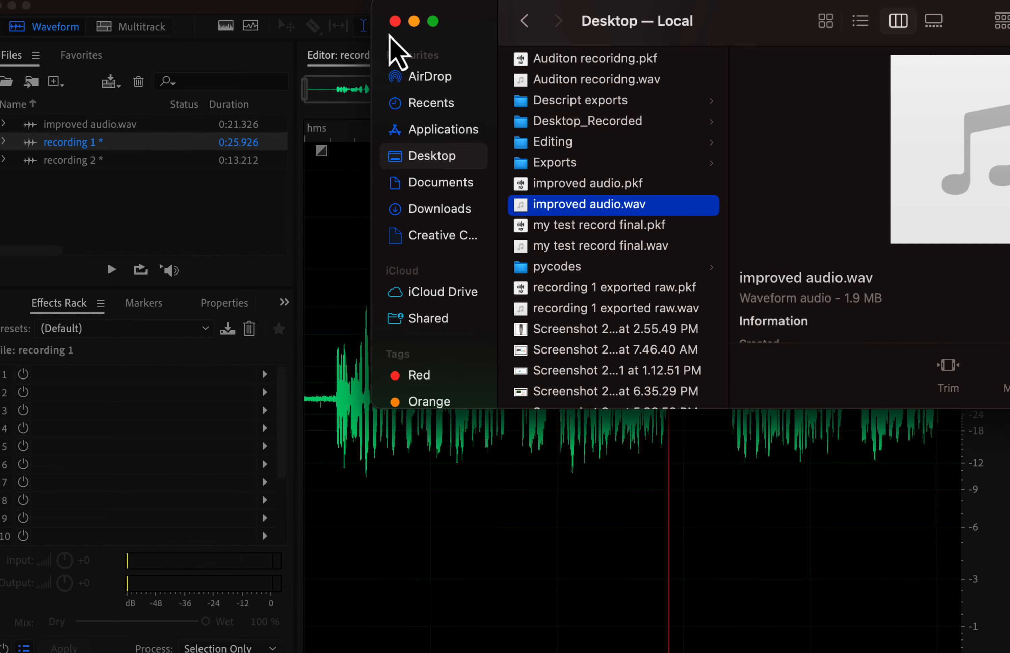
pyautogui.click(394, 21)
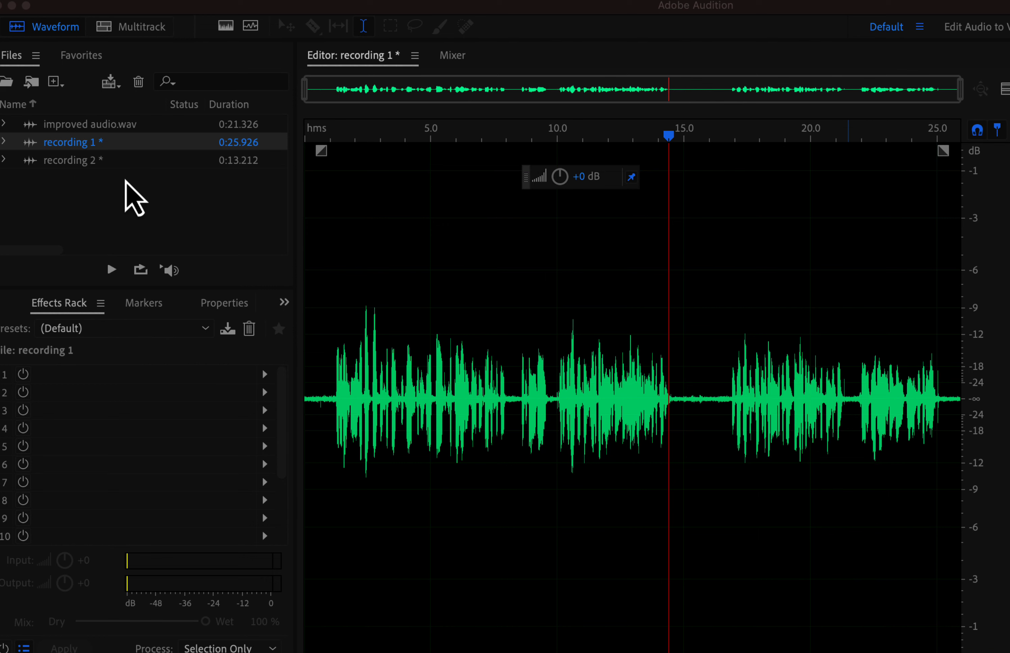
# Open improved audio.wav, recording 1 and recording 2 in turn from the file list to view their waveforms.
pyautogui.doubleClick(106, 125)
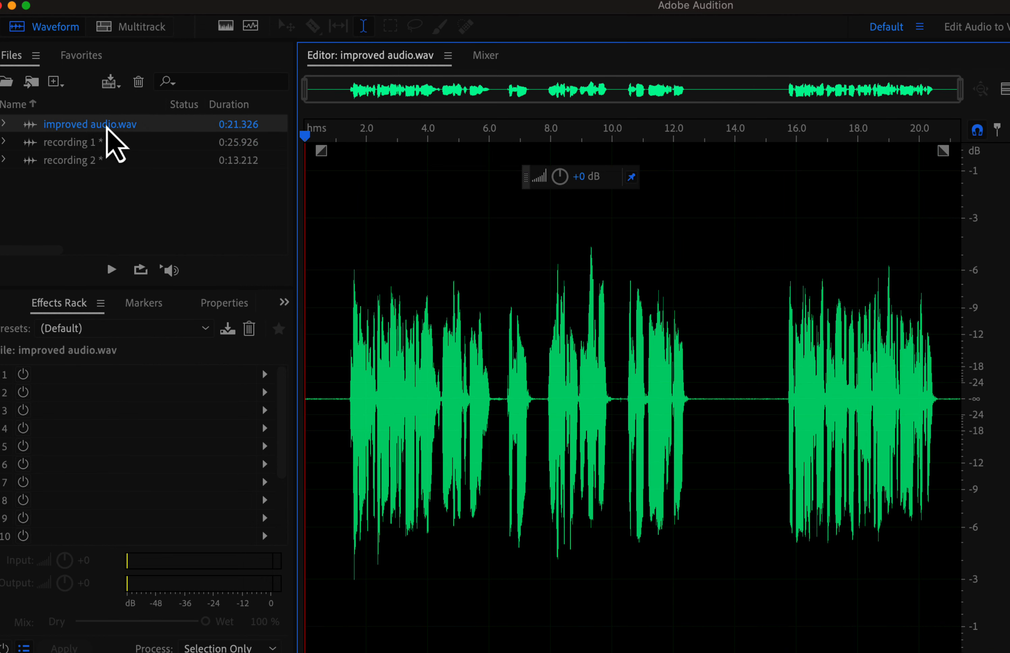
pyautogui.click(80, 145)
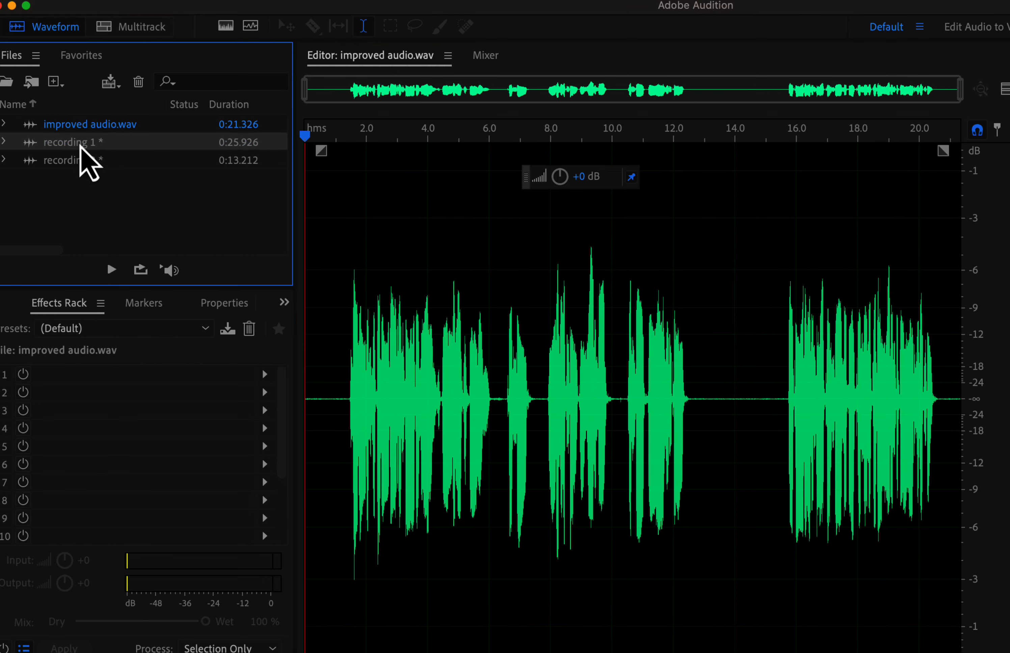
pyautogui.doubleClick(79, 145)
pyautogui.doubleClick(85, 164)
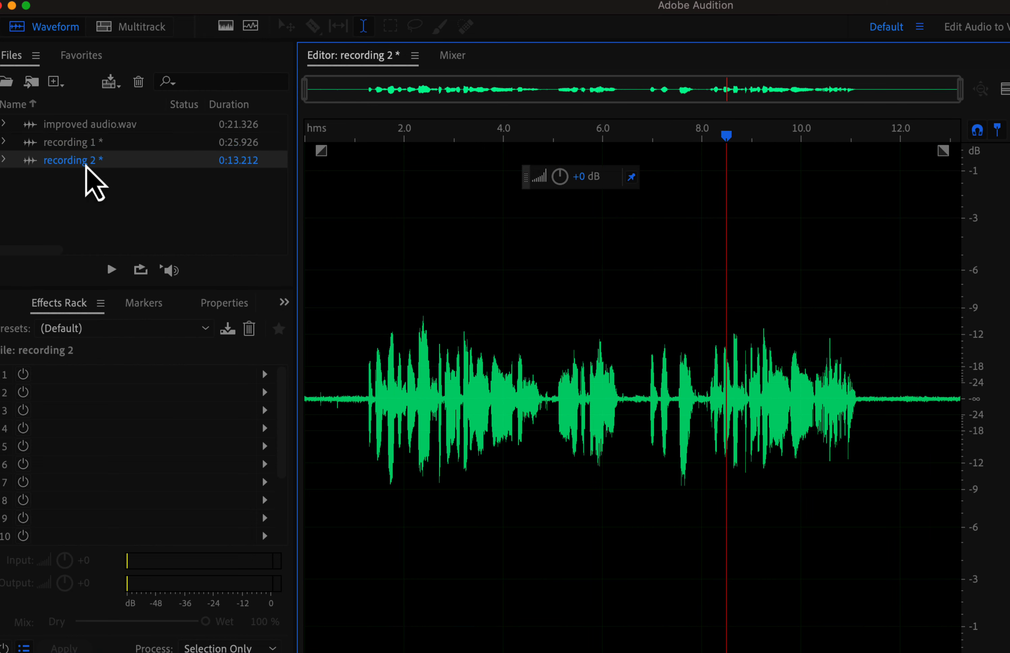
# Switch the file shown in the editor to improved audio.wav and then to recording 1 using the editor's list of open files.
pyautogui.click(414, 56)
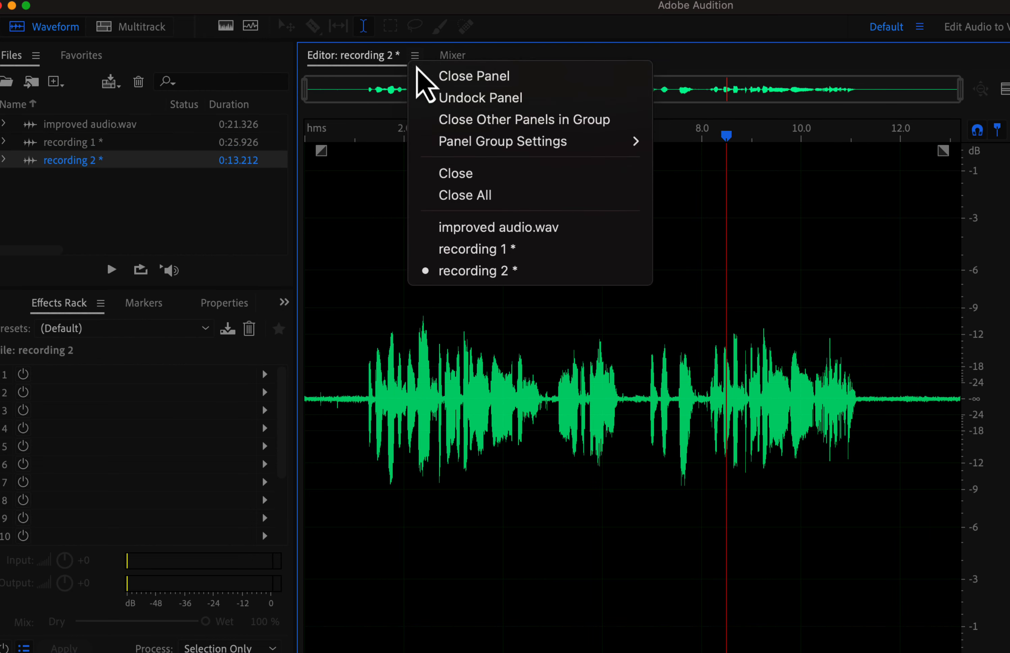
pyautogui.click(445, 233)
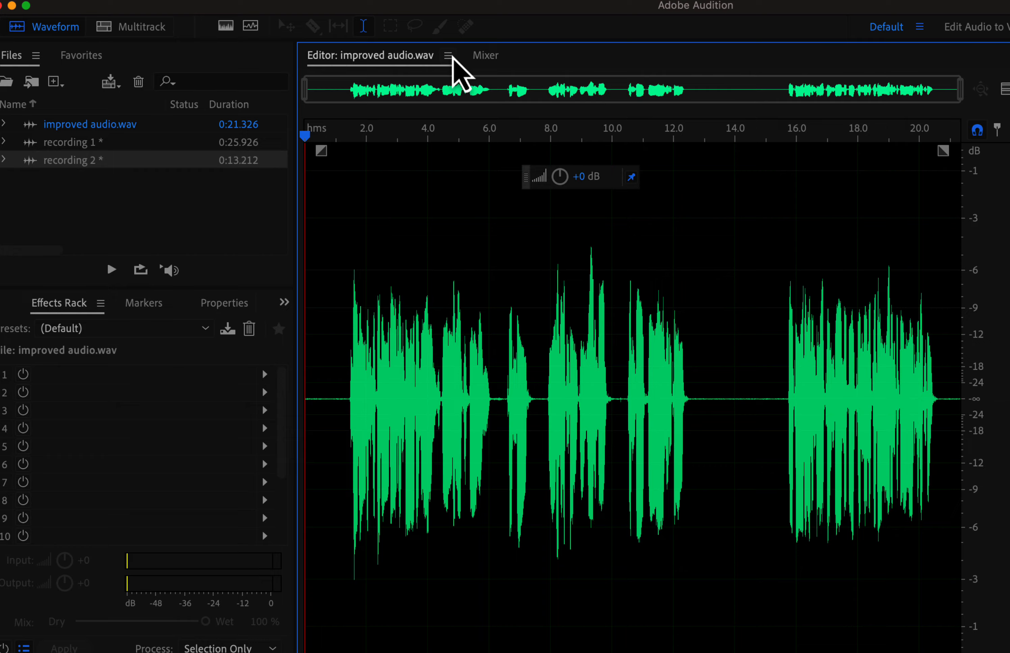
pyautogui.click(449, 56)
pyautogui.click(472, 250)
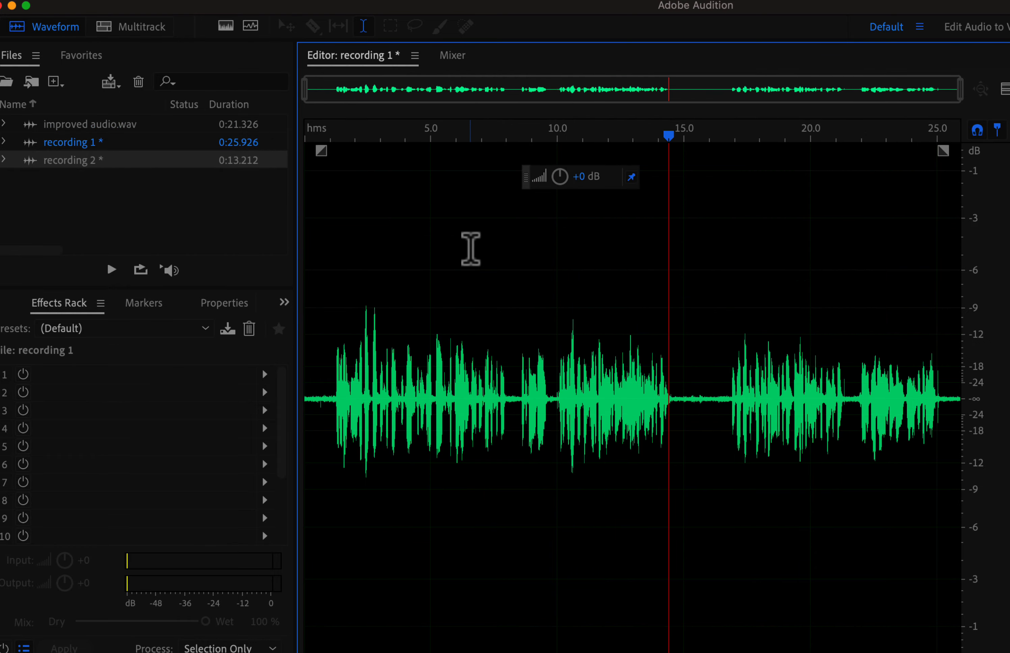
# Select recording 1 in the file list and place the playhead where its first sound begins.
pyautogui.click(166, 2)
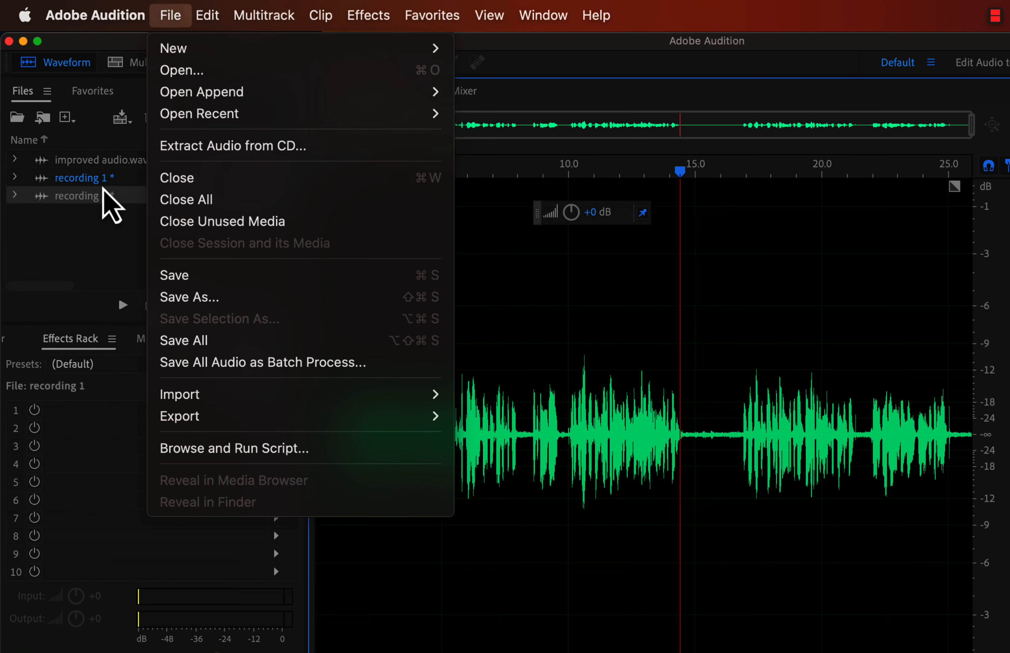
pyautogui.click(83, 257)
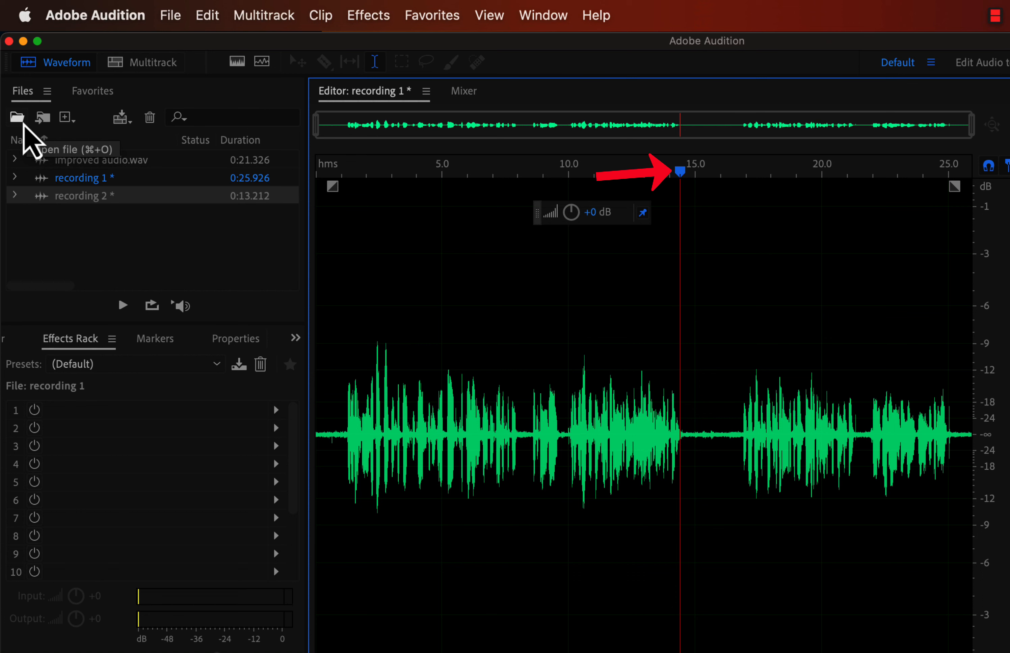
pyautogui.click(127, 178)
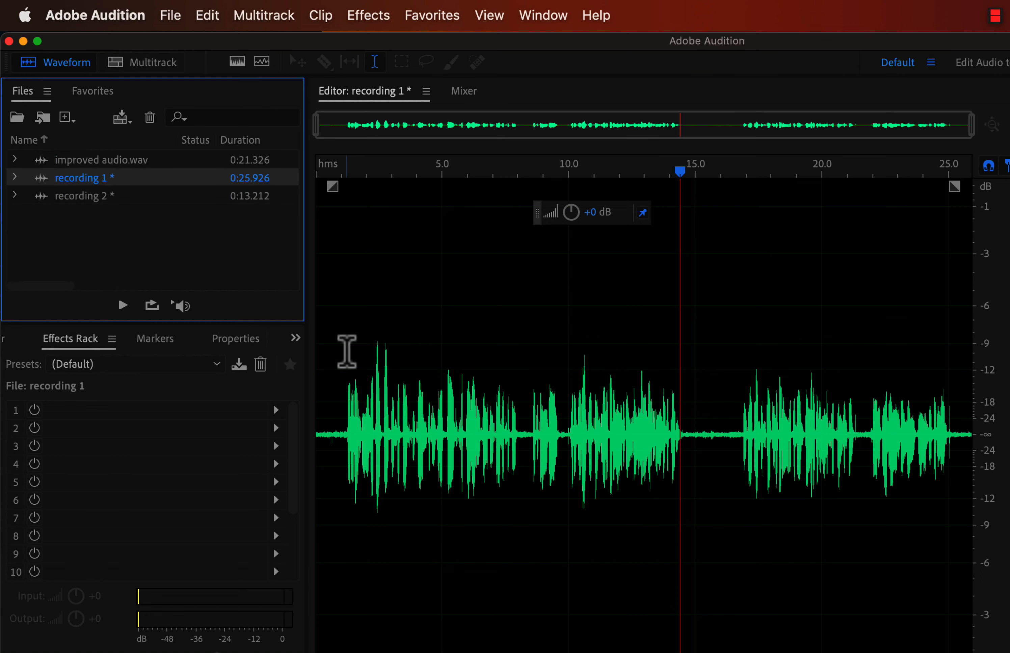
pyautogui.click(347, 352)
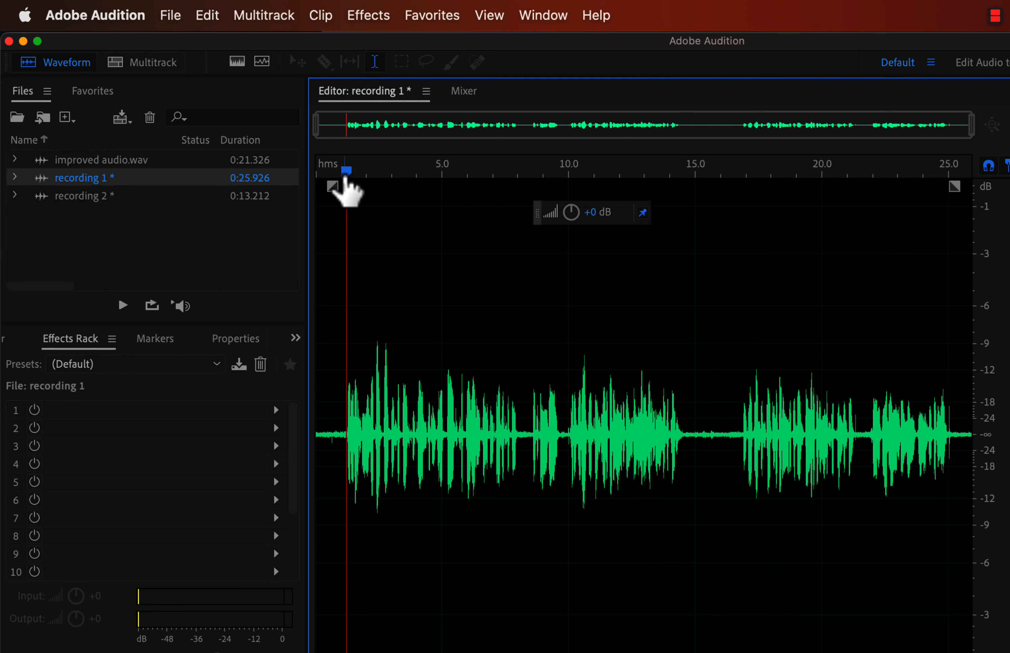
# Move recording 1's playhead to the start and then to the silence around 15.5 seconds, and inspect that passage zoomed in before showing the full waveform.
pyautogui.moveTo(347, 171); pyautogui.dragTo(322, 169)
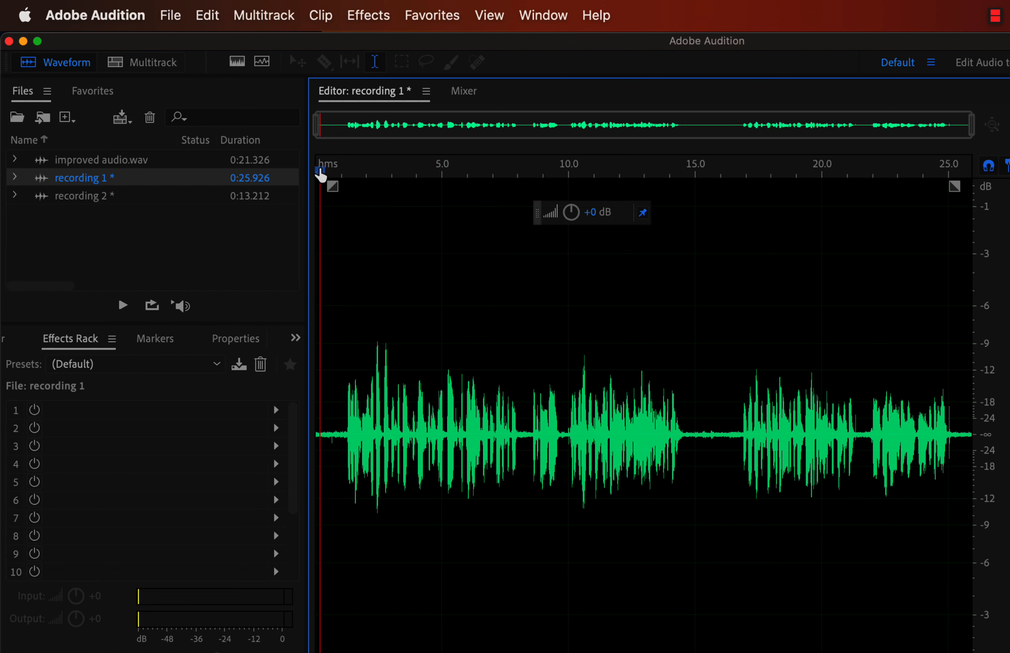
pyautogui.click(710, 171)
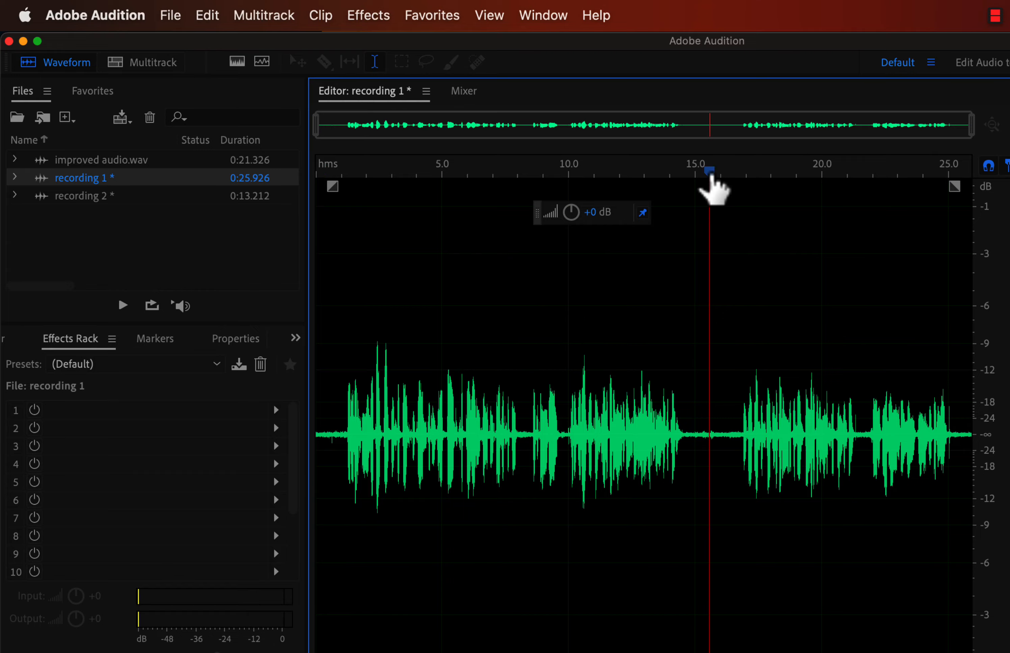
pyautogui.scroll(10, 713, 180)
pyautogui.scroll(-10, 713, 186)
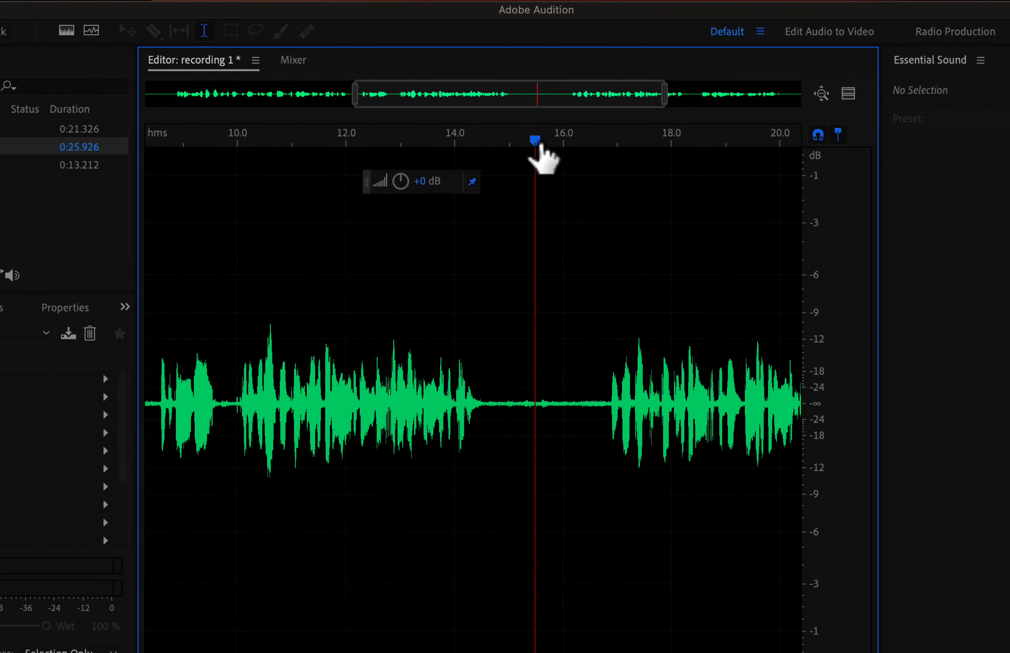
pyautogui.click(826, 101)
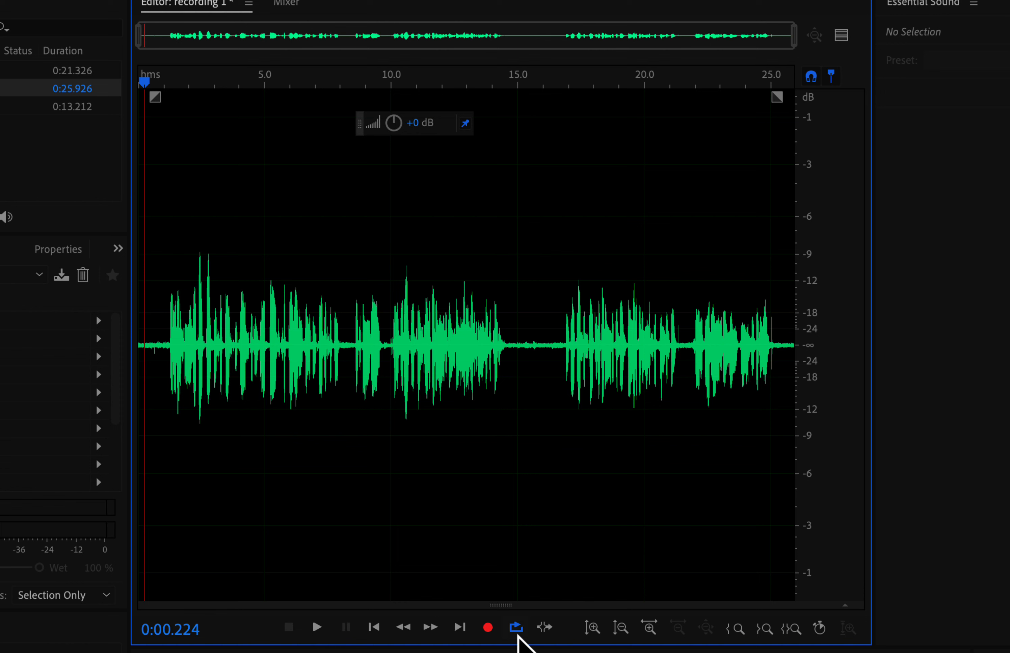
# Turn off loop playback and play recording 1 from near its start, stopping at about 8 seconds.
pyautogui.click(516, 630)
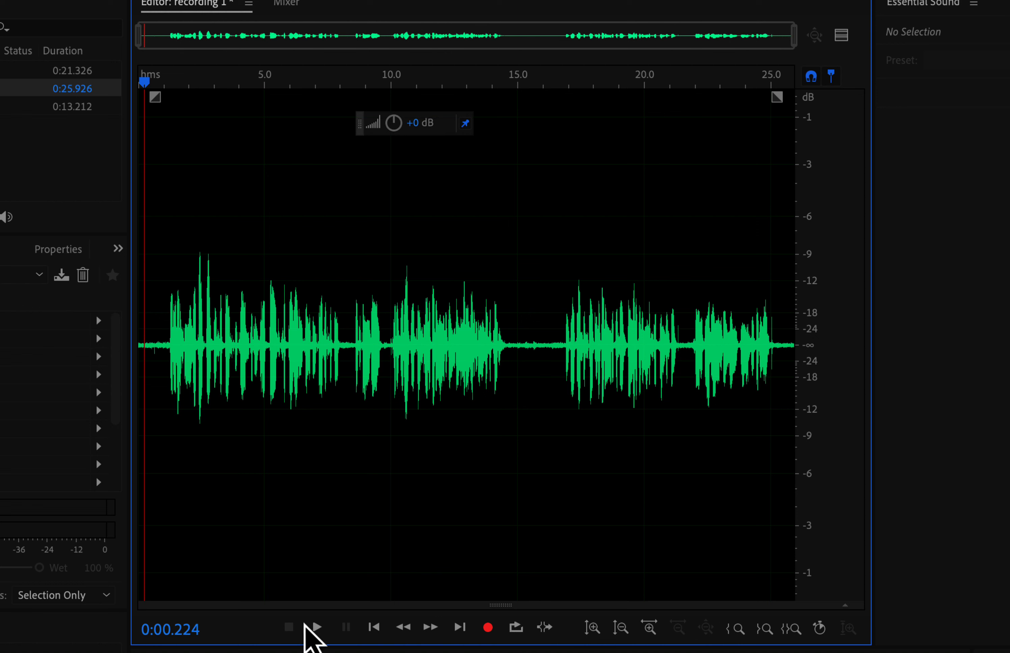
pyautogui.click(315, 629)
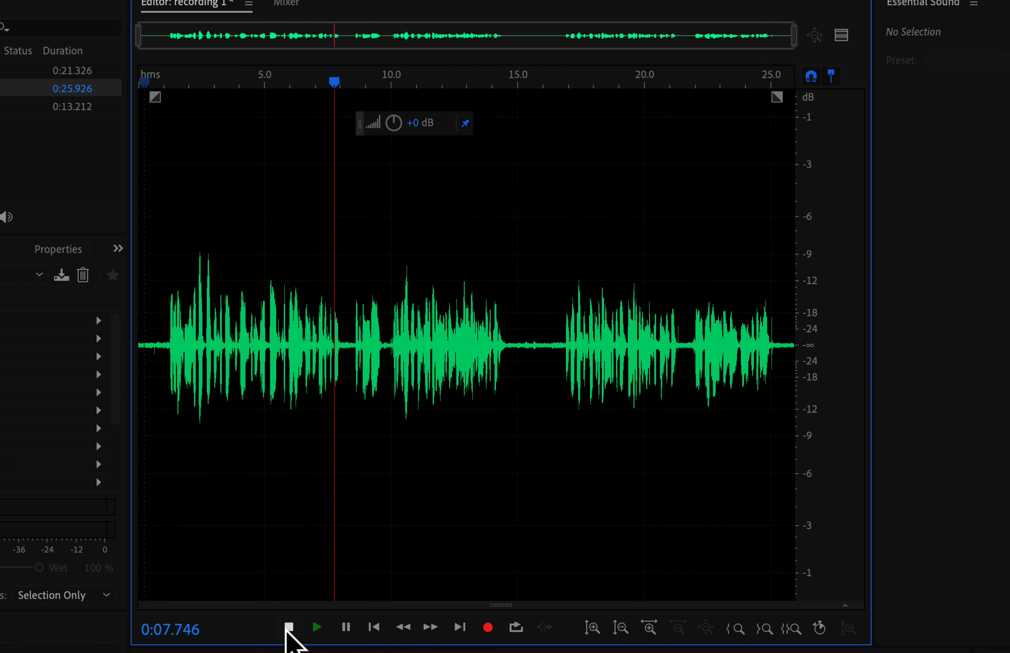
pyautogui.click(287, 629)
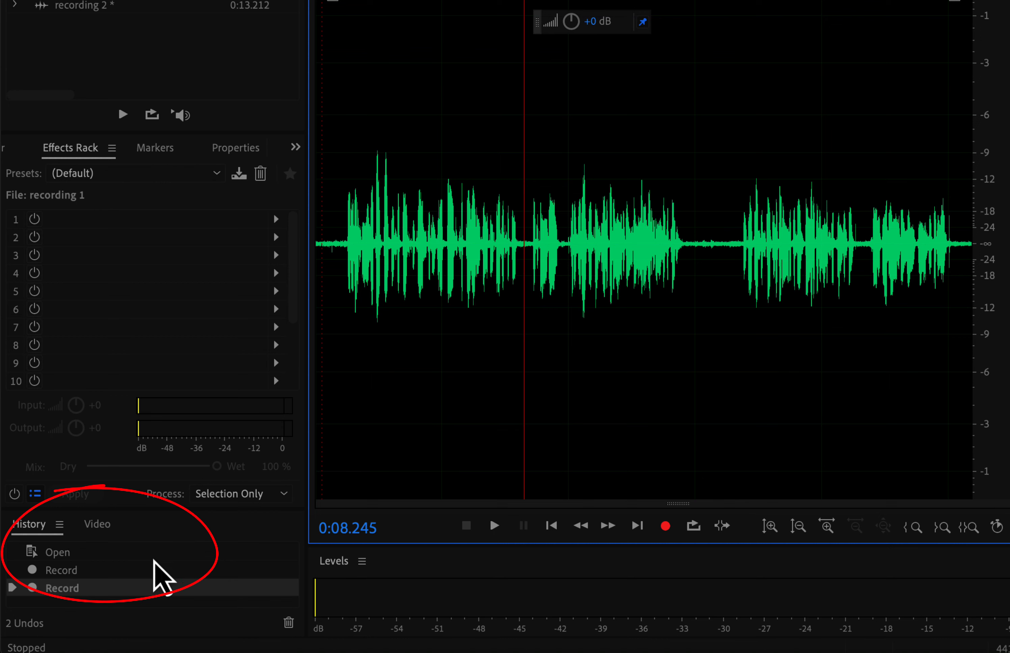
# Step recording 1 back through its history to the first Record and Open states, and restore the latest Record state.
pyautogui.click(59, 574)
pyautogui.click(62, 589)
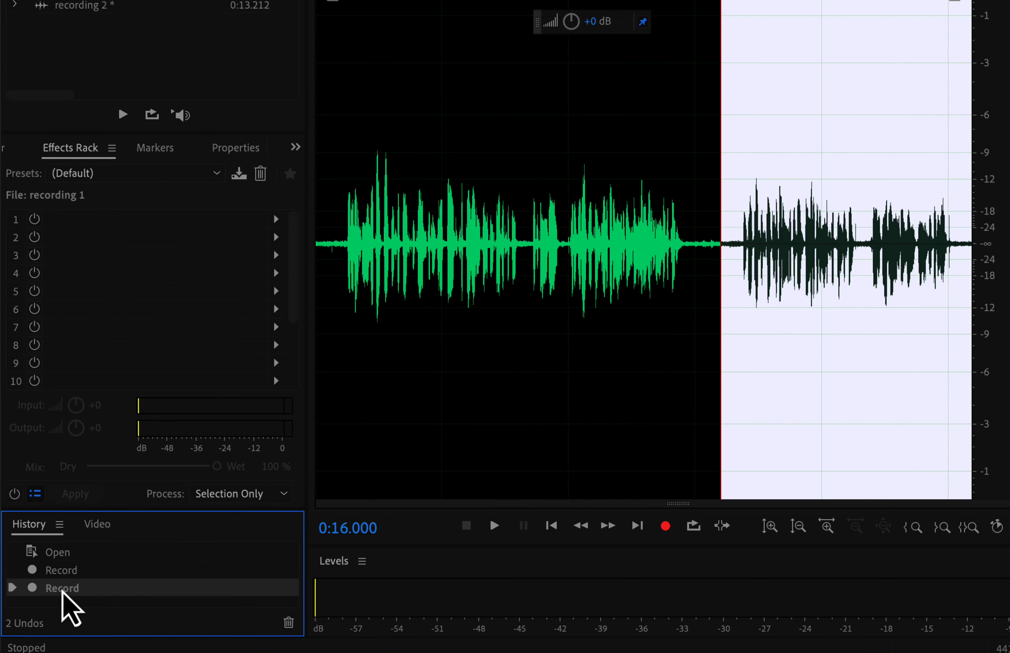
pyautogui.click(61, 571)
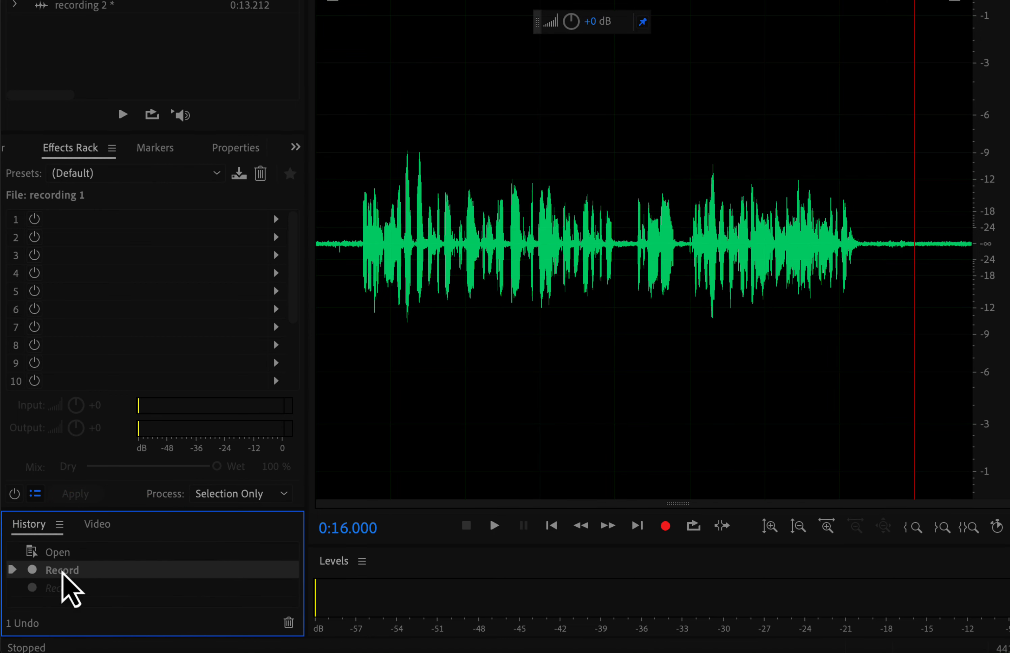
pyautogui.click(59, 554)
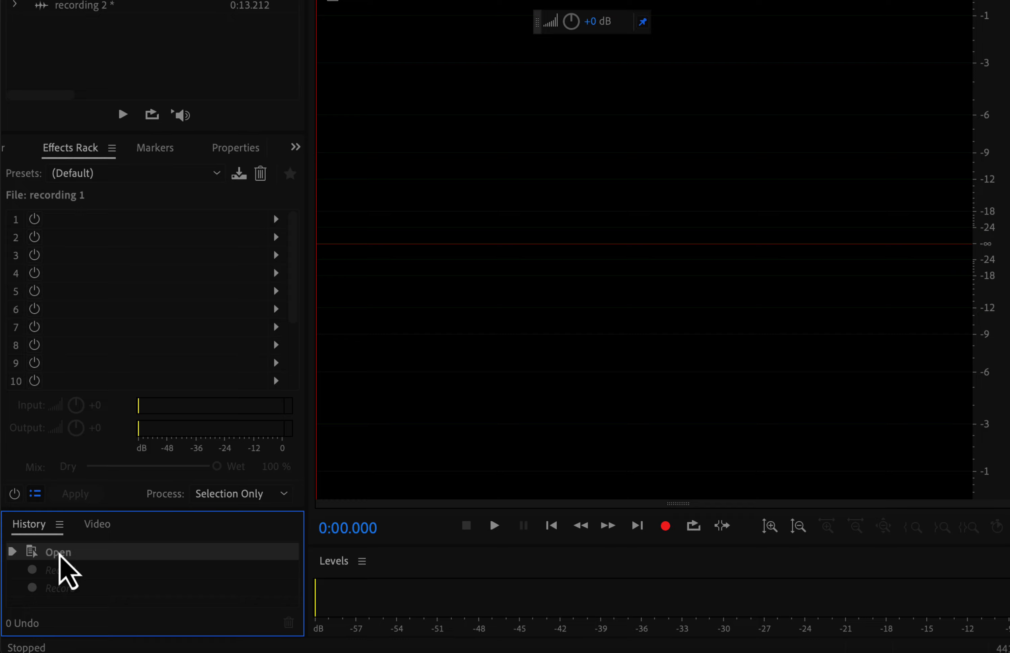
pyautogui.click(60, 571)
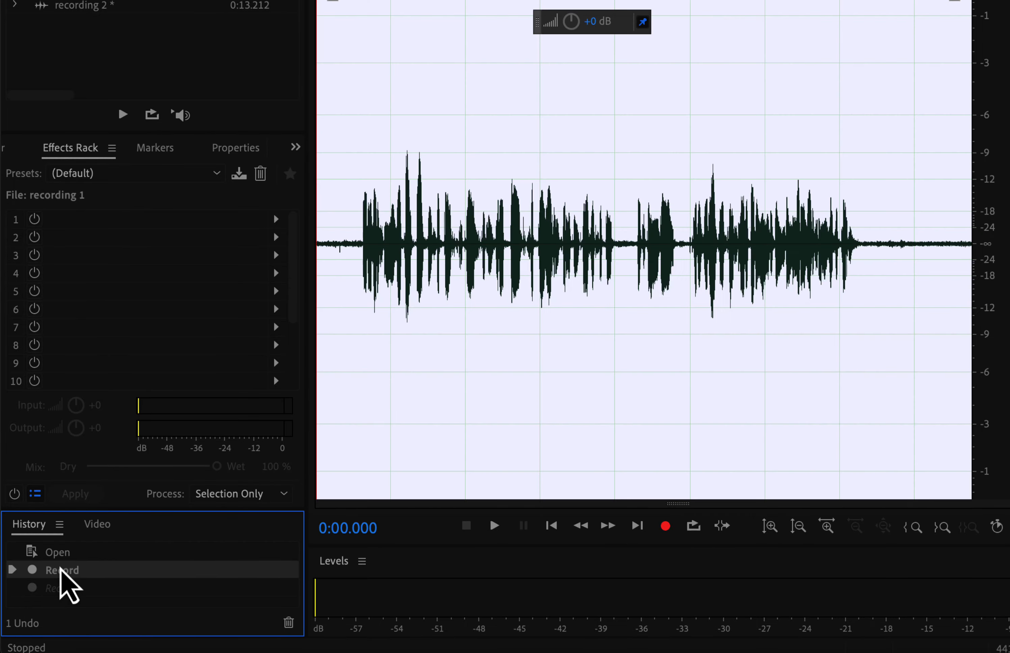
pyautogui.click(64, 589)
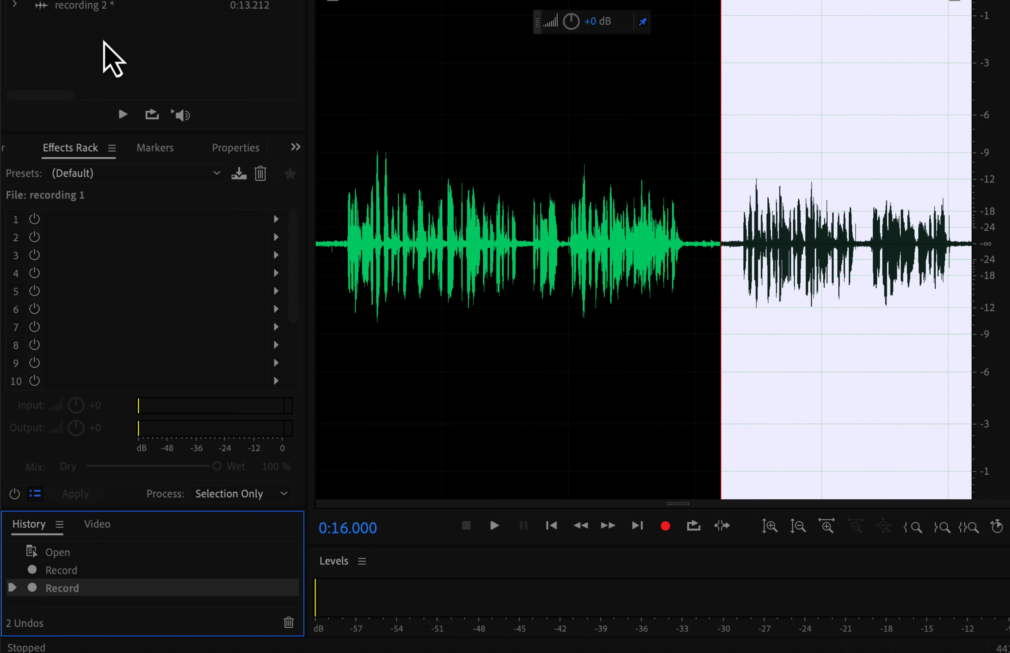
# Compare the history states of recording 2 with those of improved audio.wav, leaving recording 2 at its Record state.
pyautogui.click(102, 6)
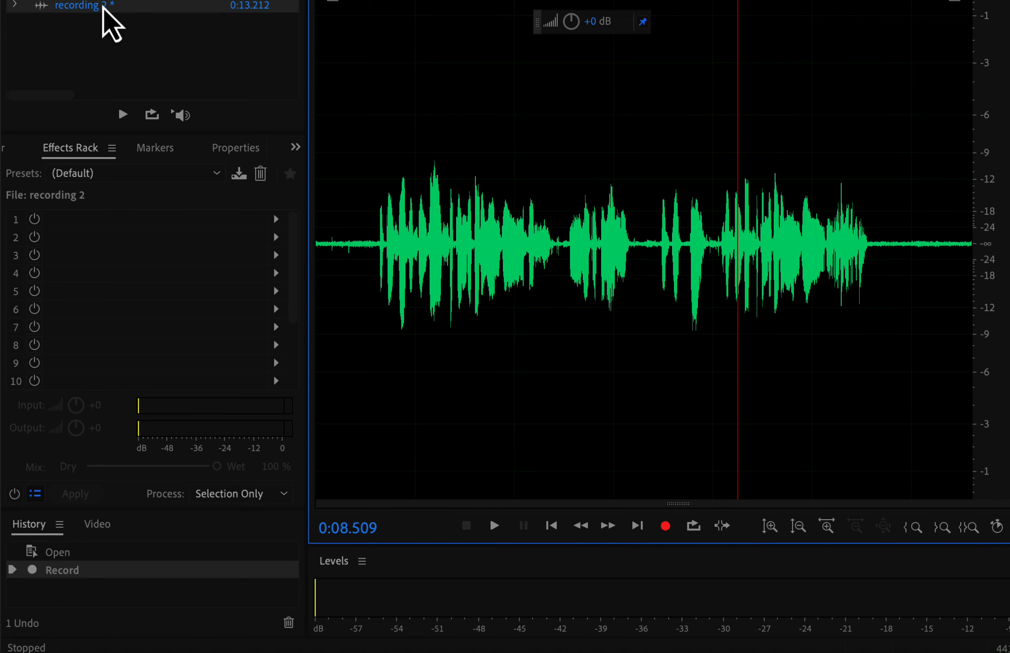
pyautogui.click(57, 552)
pyautogui.click(60, 571)
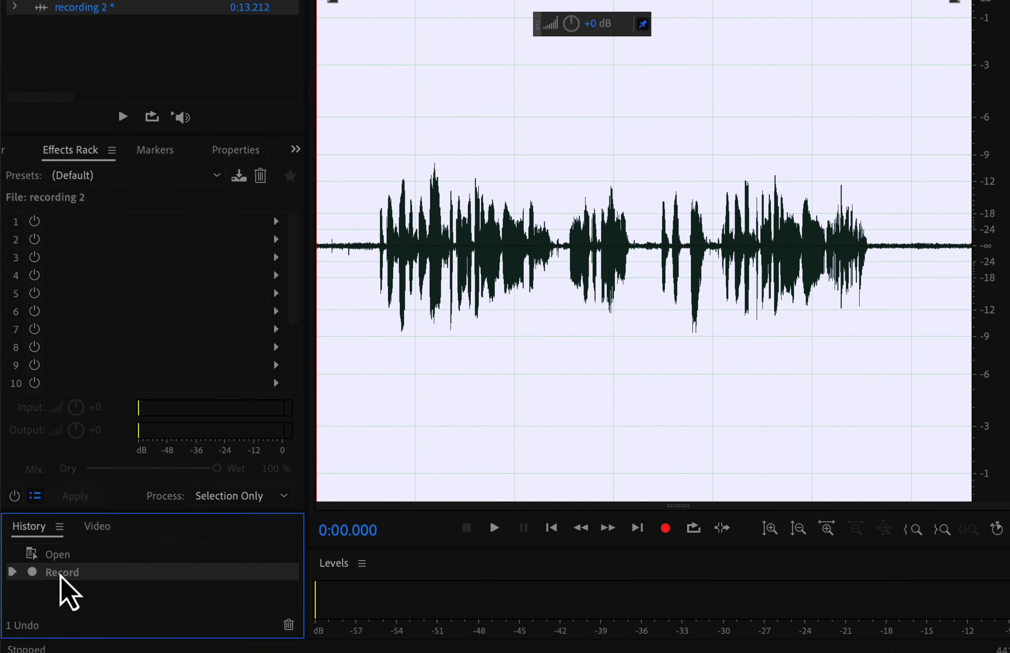
pyautogui.click(147, 17)
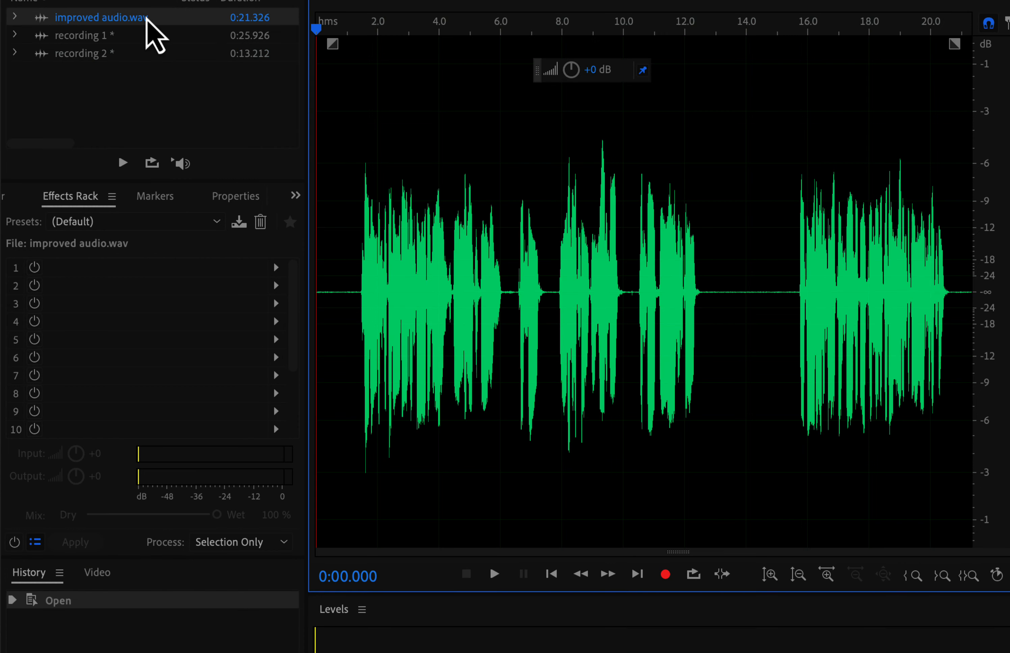
pyautogui.click(51, 602)
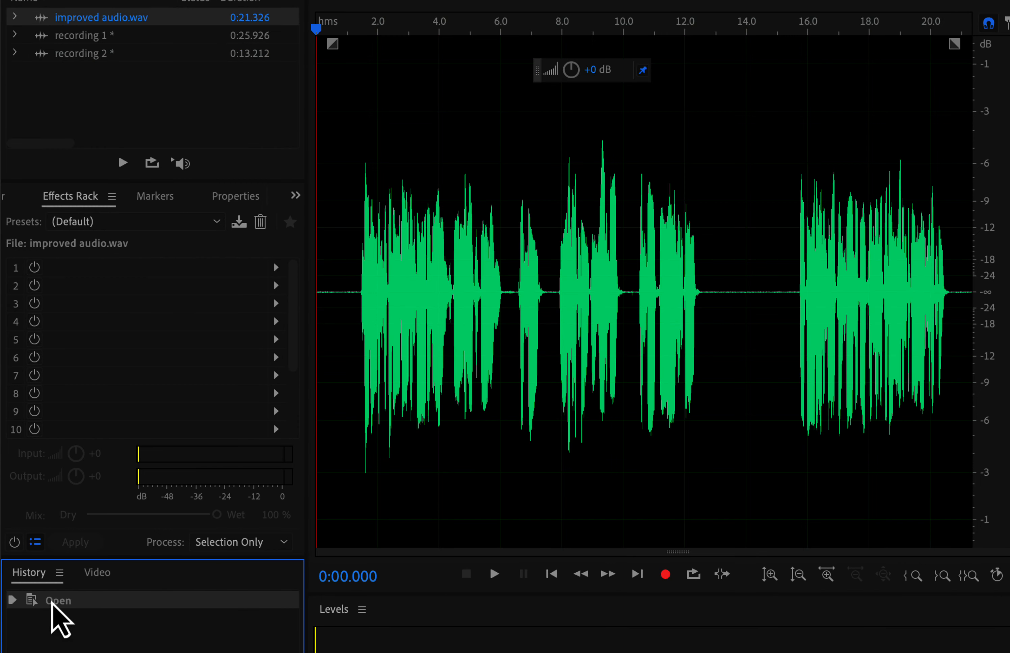
# Reopen recording 1 in the editor and place the playhead just before its first sound, at about 0.75 seconds.
pyautogui.click(89, 36)
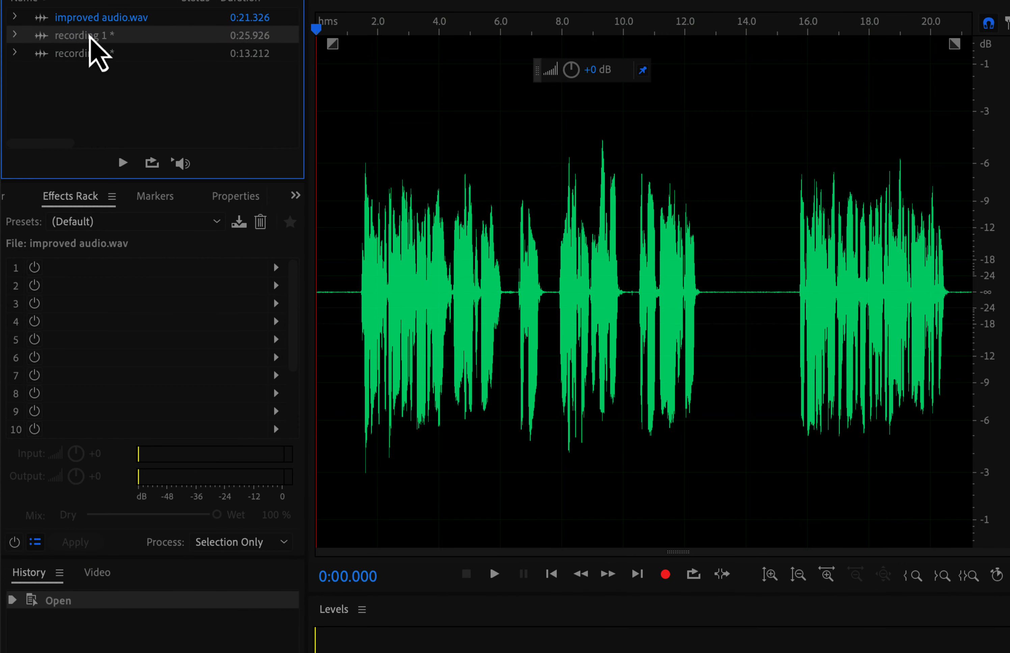
pyautogui.click(335, 228)
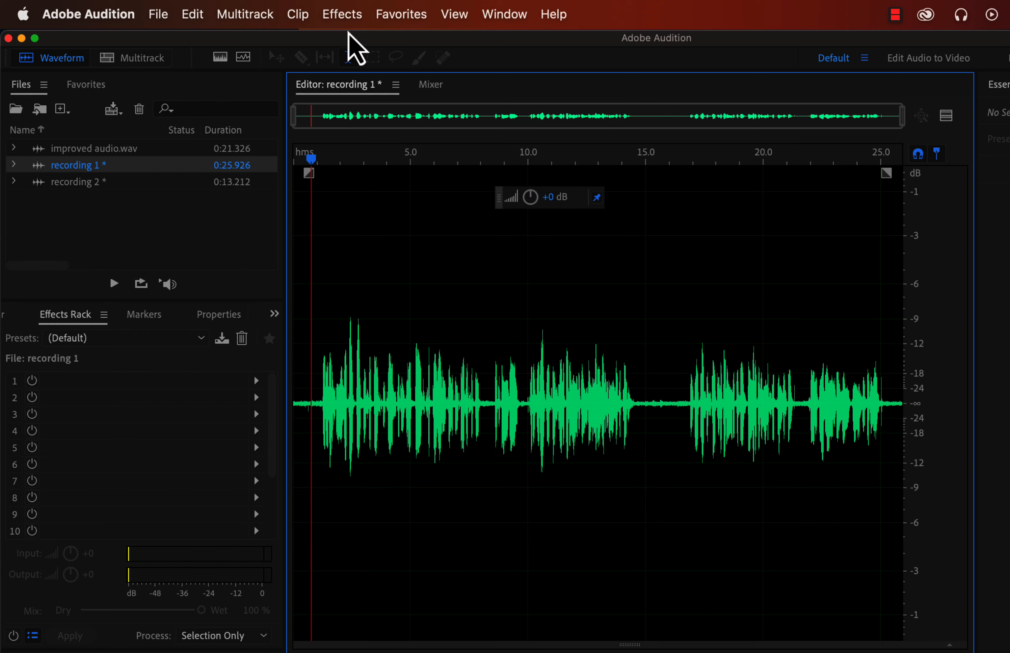
# Examine the available effect categories, including Diagnostics and Filter and EQ, without applying an effect.
pyautogui.click(342, 15)
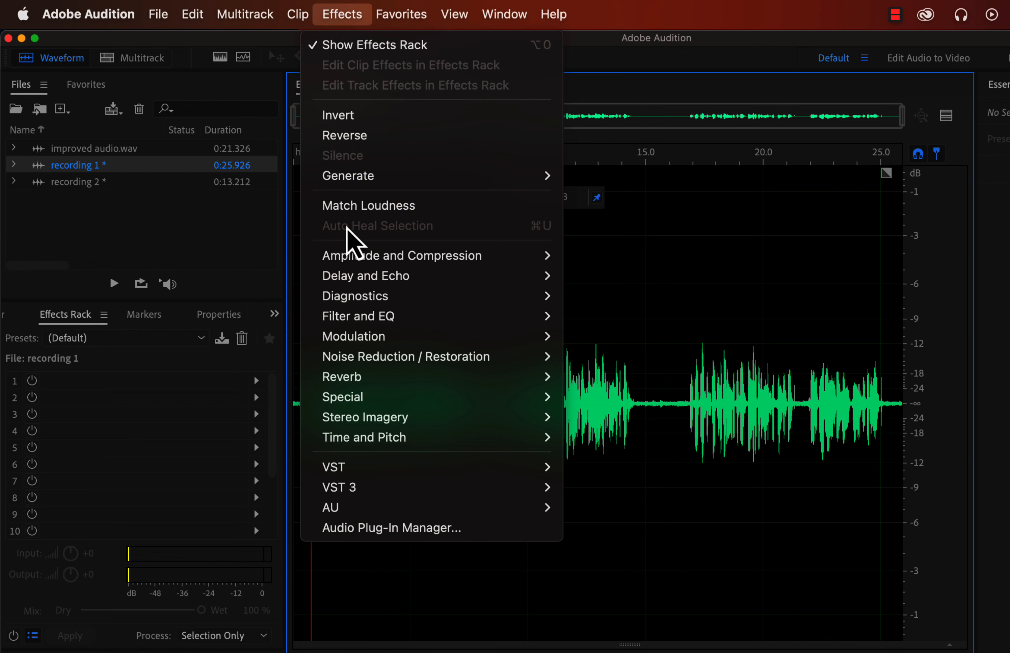
pyautogui.moveTo(349, 261)
pyautogui.moveTo(350, 281)
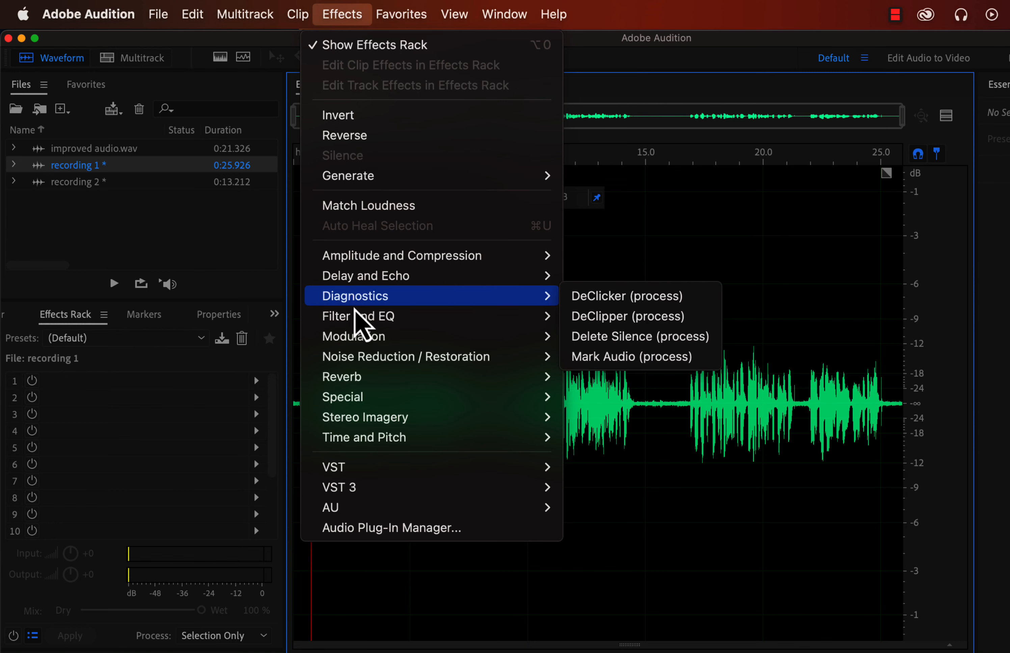
pyautogui.moveTo(356, 321)
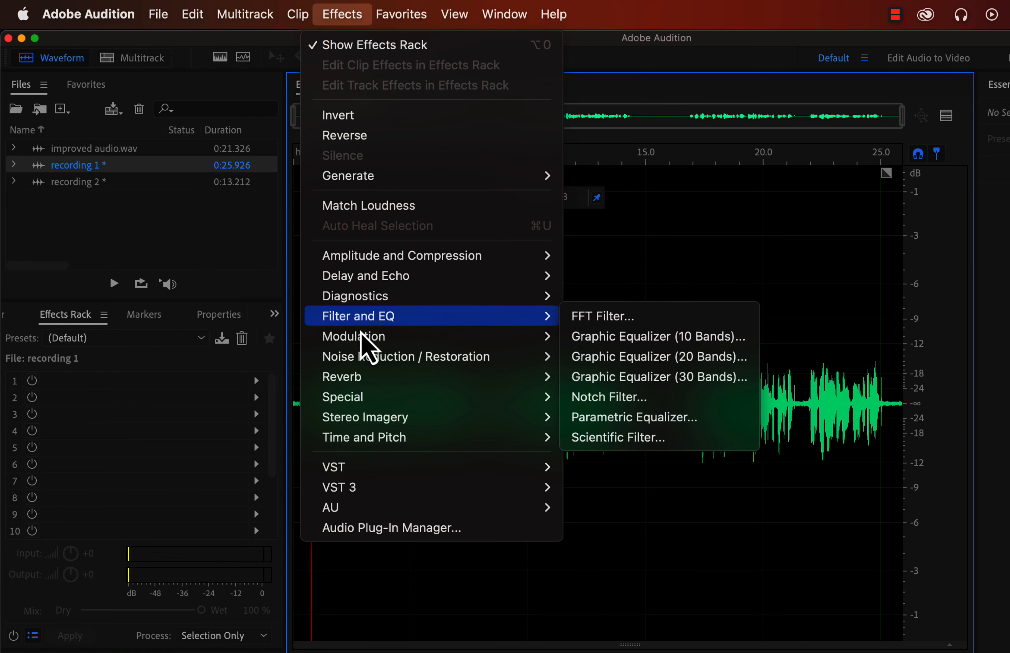
pyautogui.moveTo(362, 342)
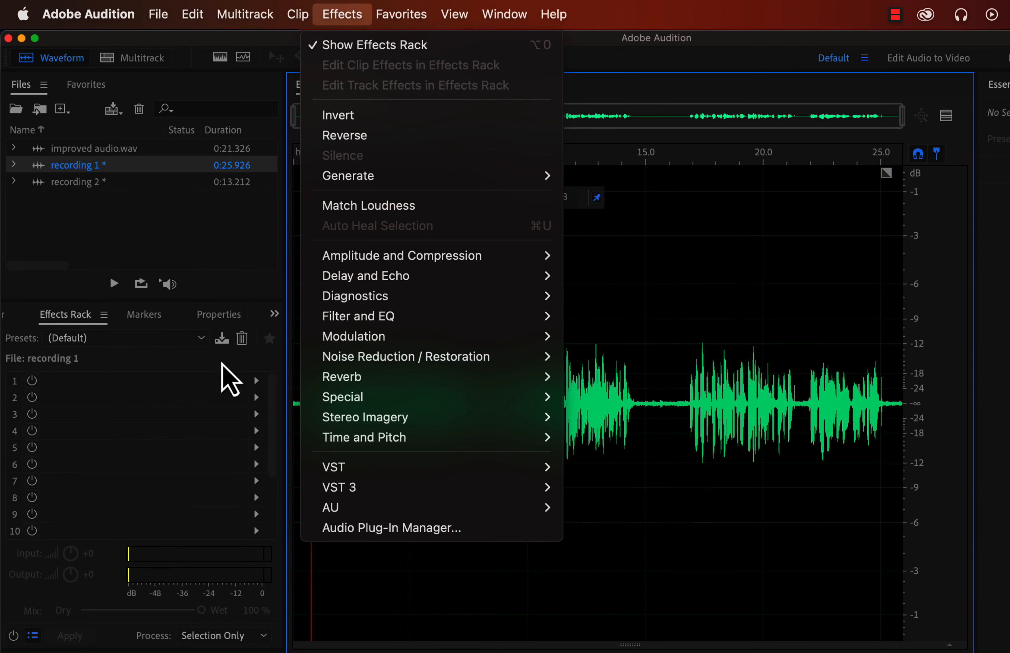
pyautogui.click(111, 397)
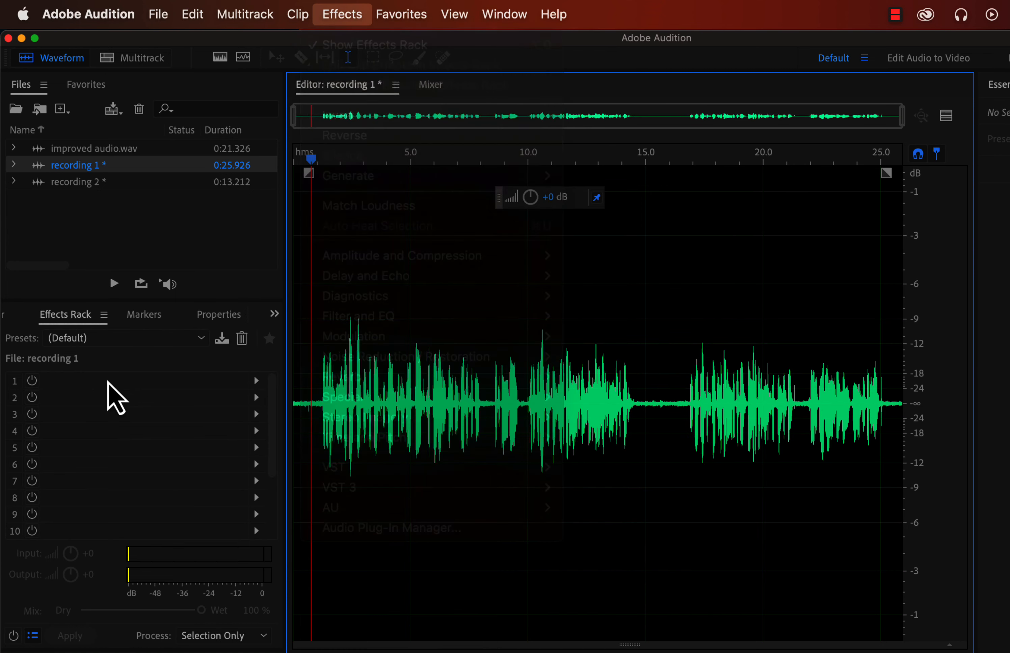
# Check which effect categories can be inserted into slots 1 and 2 of the Effects Rack, leaving both slots empty.
pyautogui.click(256, 382)
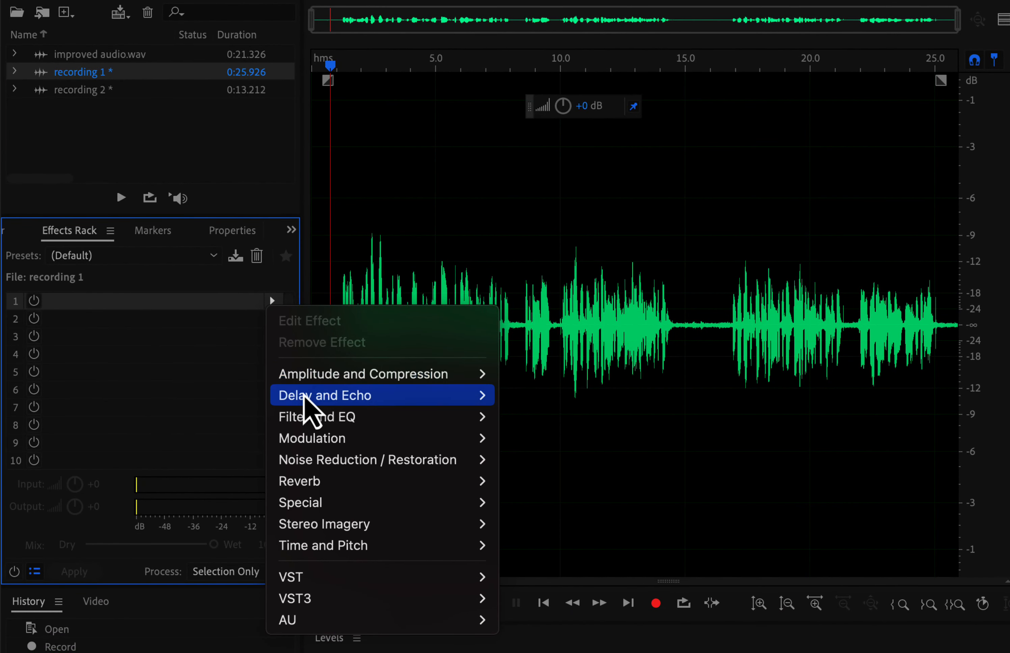
pyautogui.moveTo(305, 396)
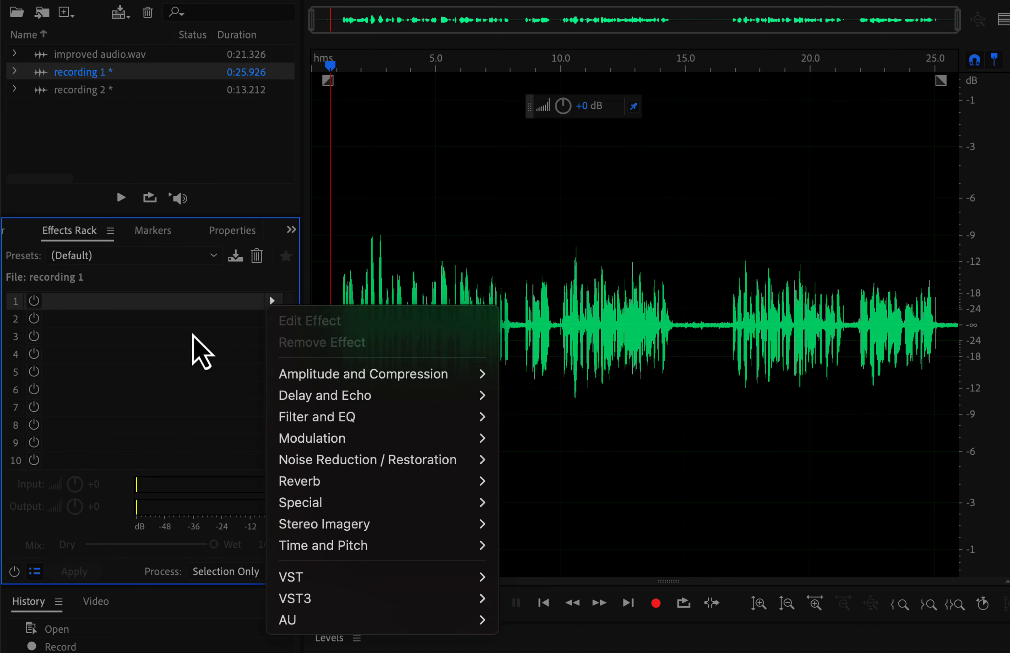
pyautogui.click(210, 328)
pyautogui.click(272, 320)
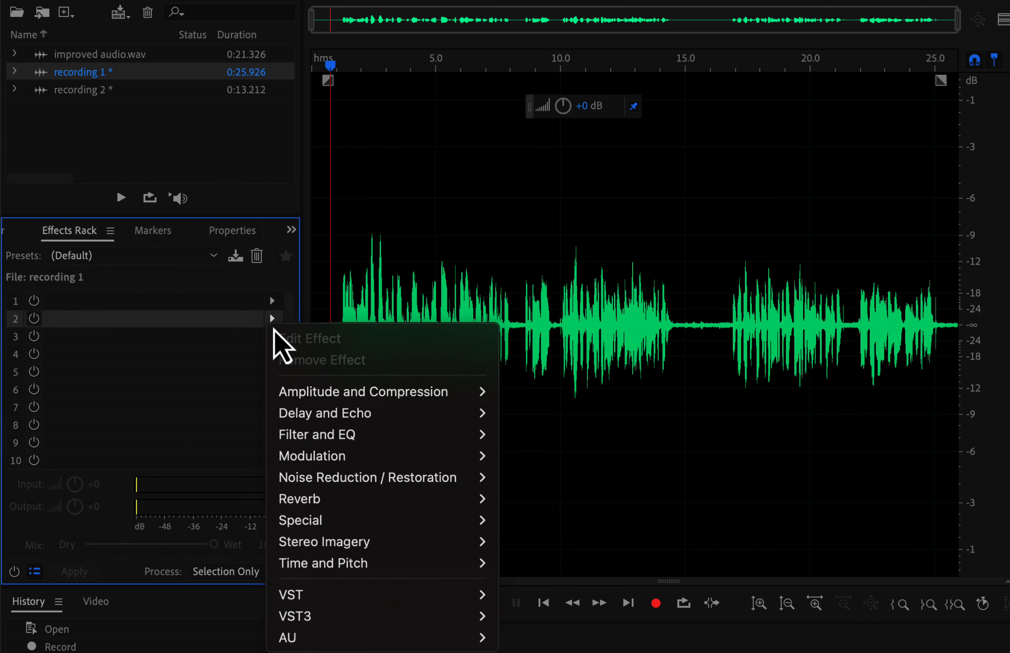
pyautogui.click(237, 338)
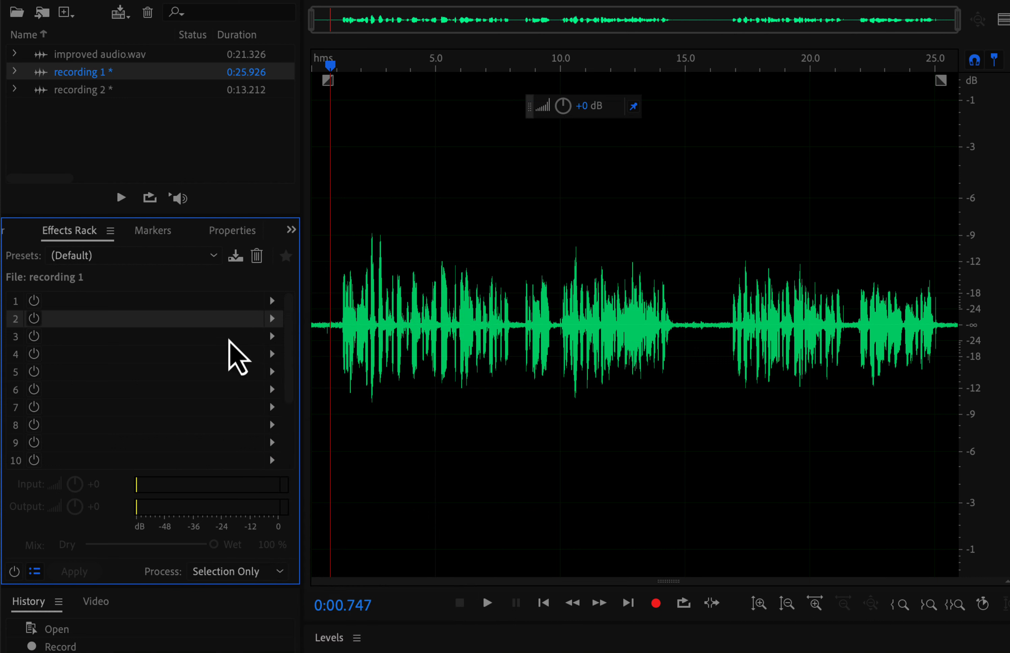
# Try the AM Radio, Double Dose of EQ (flat) and Jump to Hyper-space rack presets on recording 1, and restore the (Default) preset.
pyautogui.click(160, 256)
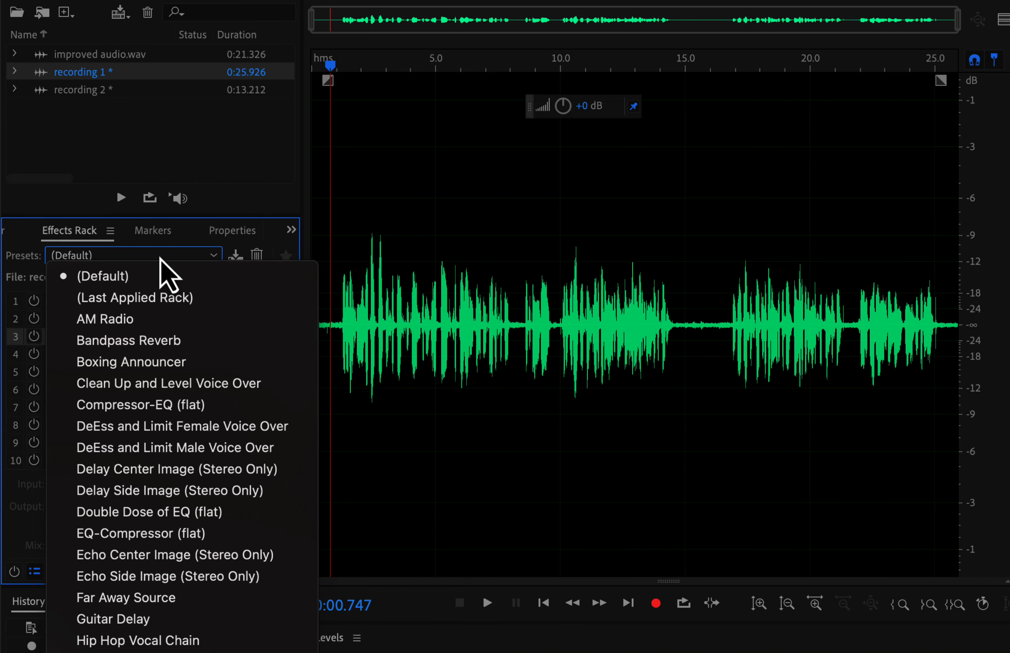
pyautogui.click(128, 320)
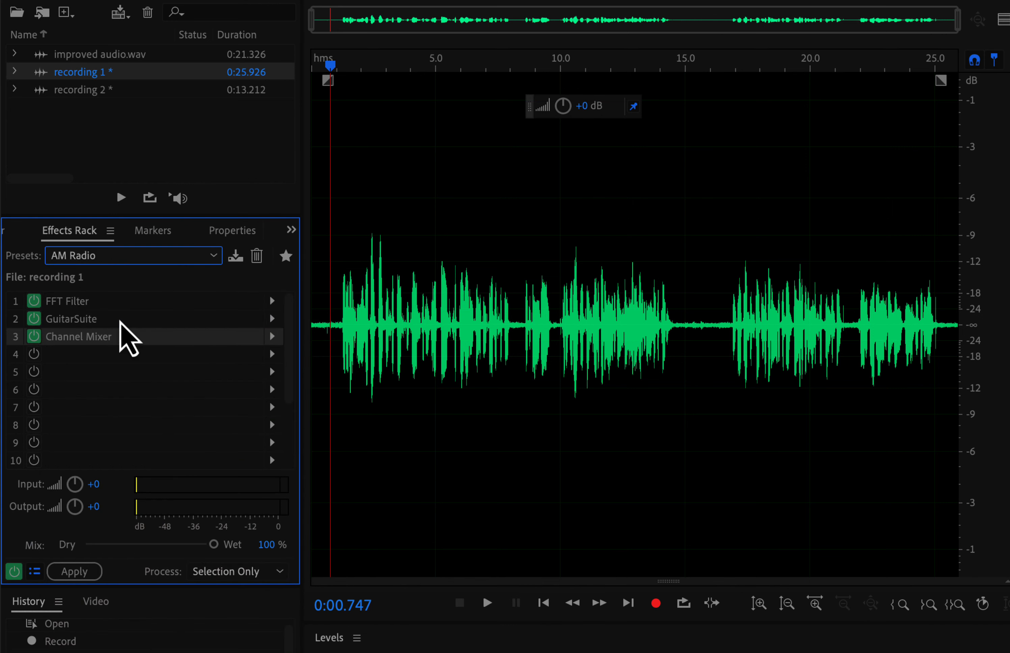
pyautogui.click(126, 260)
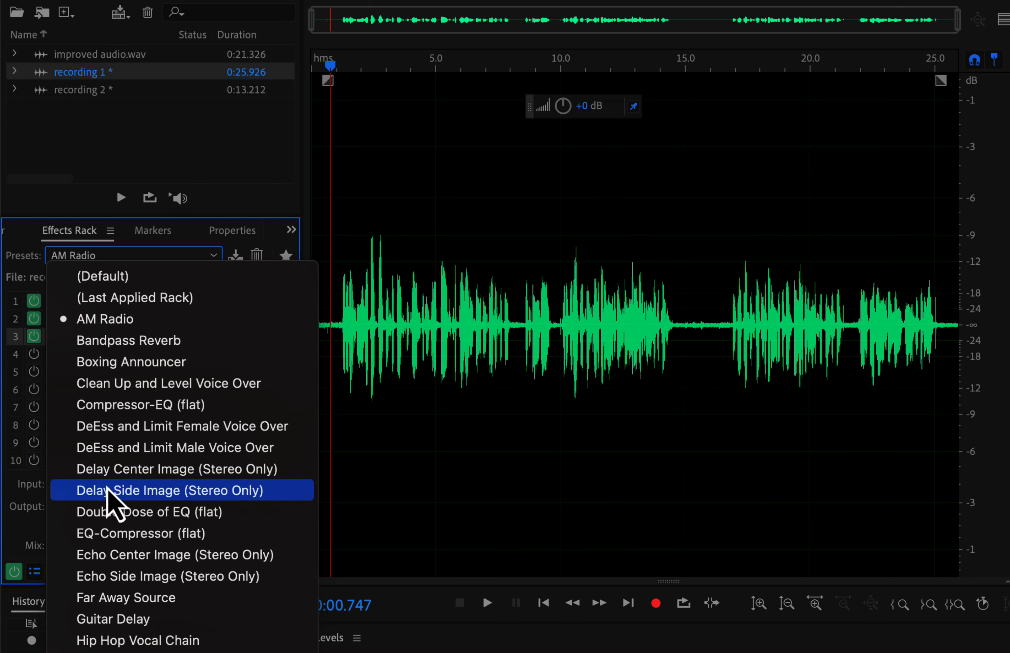
pyautogui.click(108, 514)
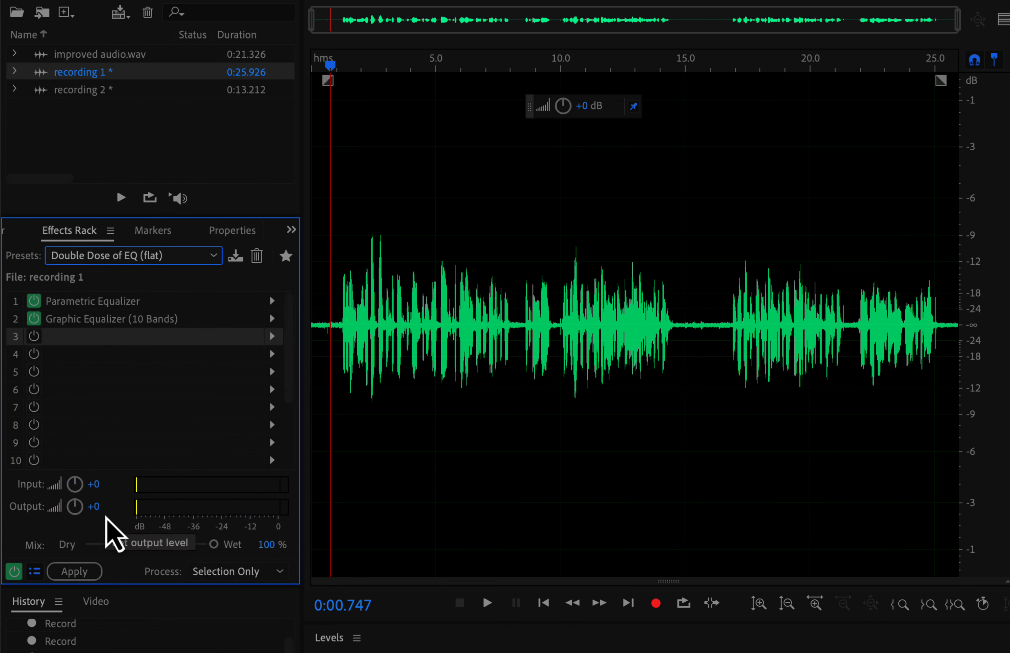
pyautogui.click(174, 255)
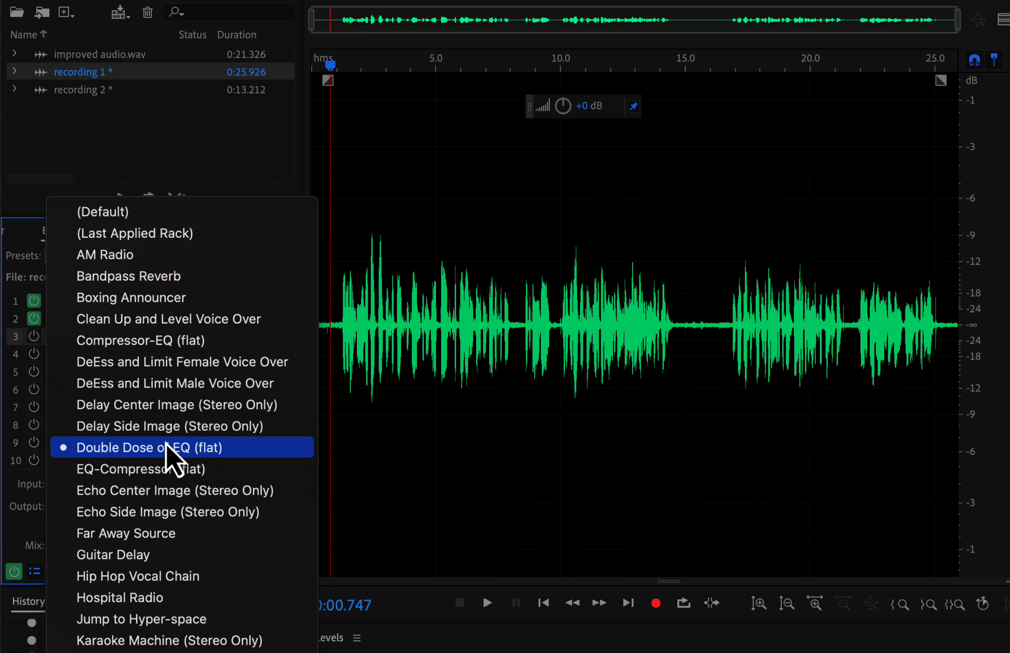
pyautogui.click(142, 619)
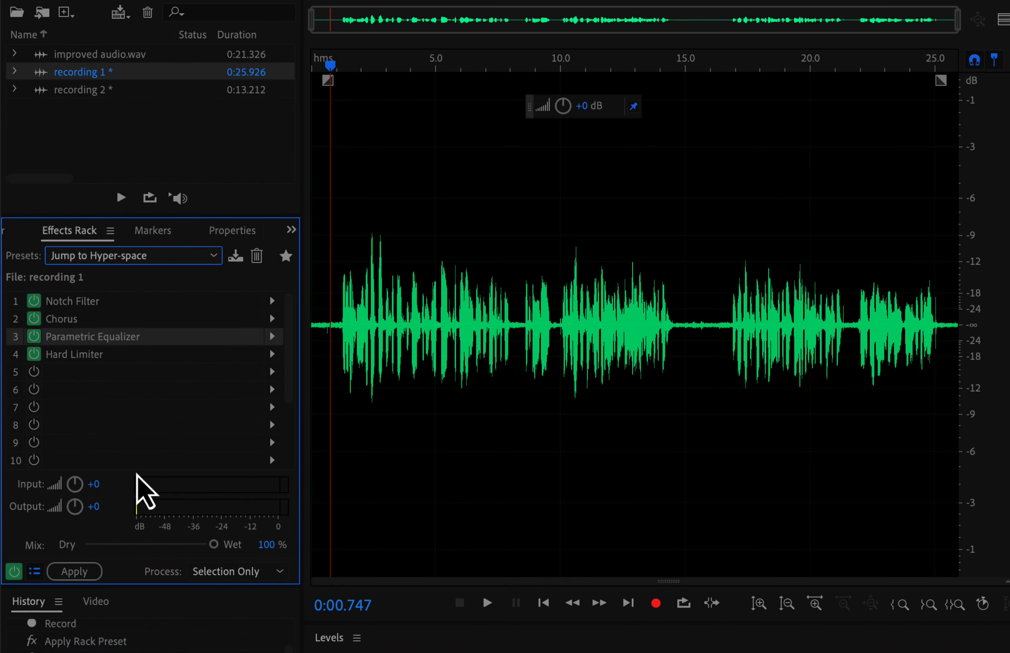
pyautogui.click(168, 255)
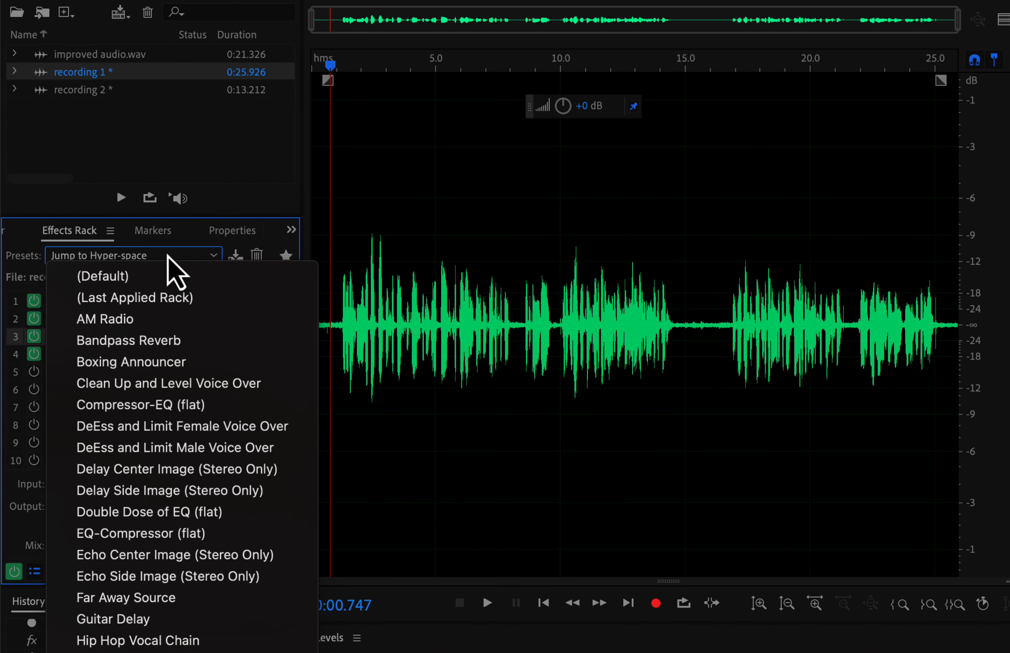
pyautogui.click(150, 275)
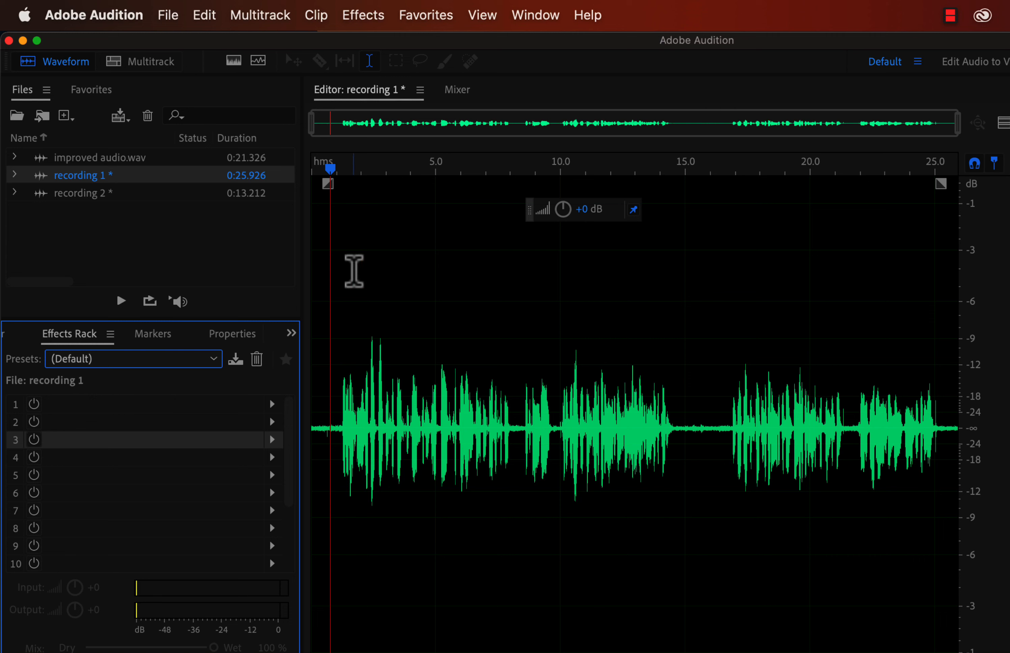
# Examine the Normalize effect's target level in dB and in percent, and close the effect without applying it.
pyautogui.click(371, 16)
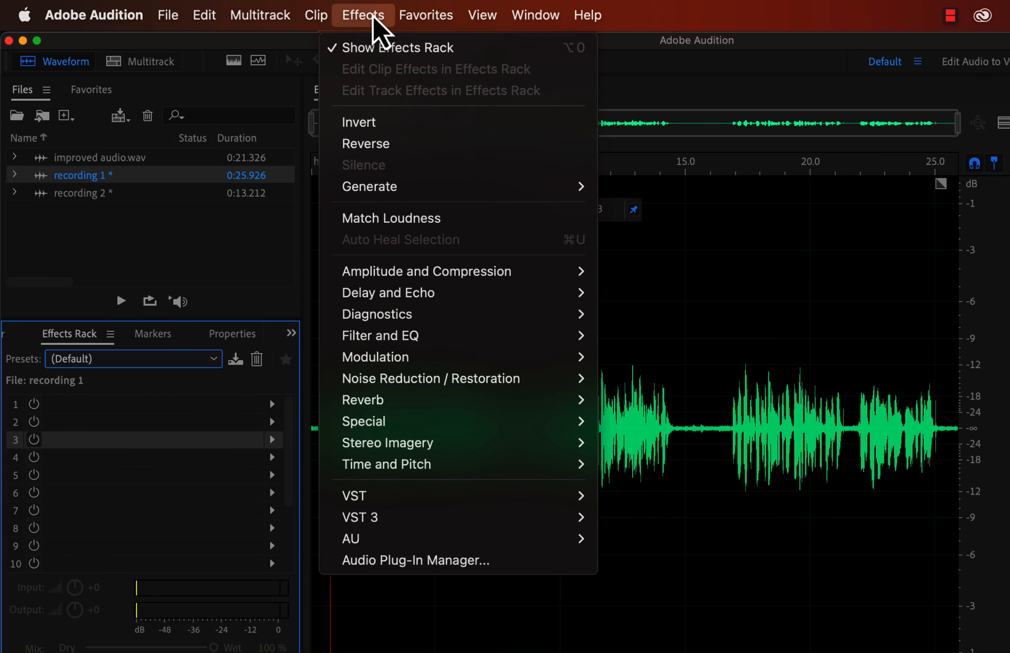
pyautogui.moveTo(382, 275)
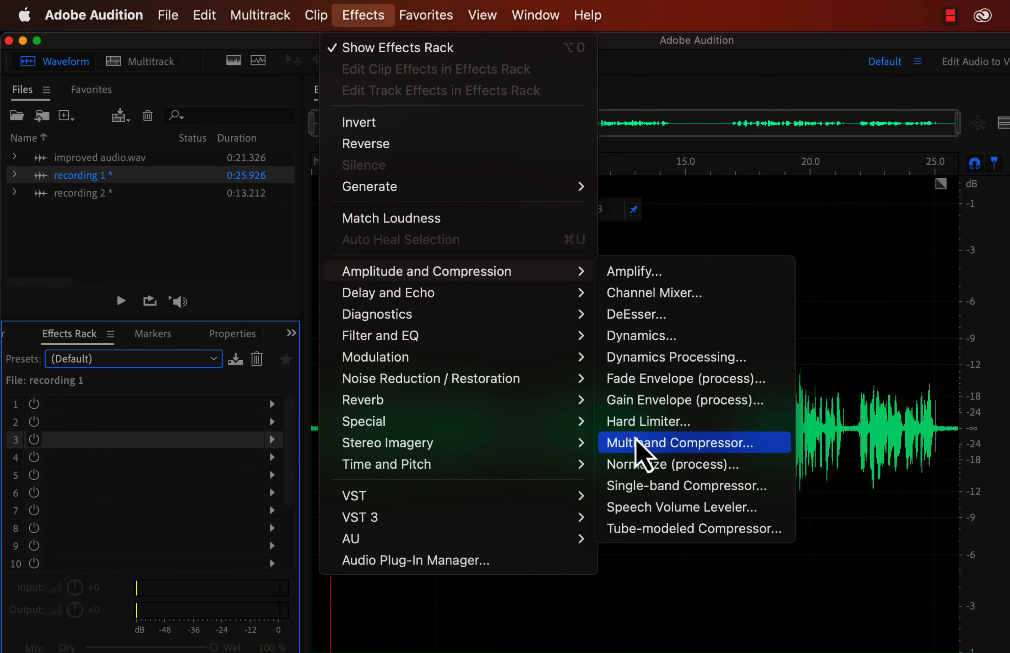
pyautogui.click(708, 465)
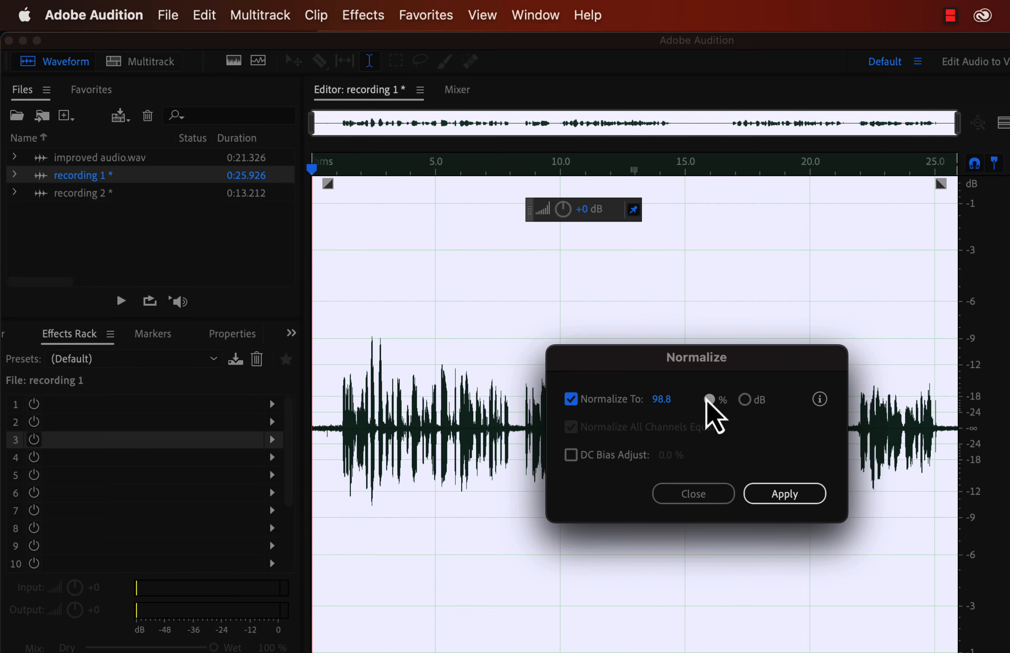
pyautogui.click(746, 400)
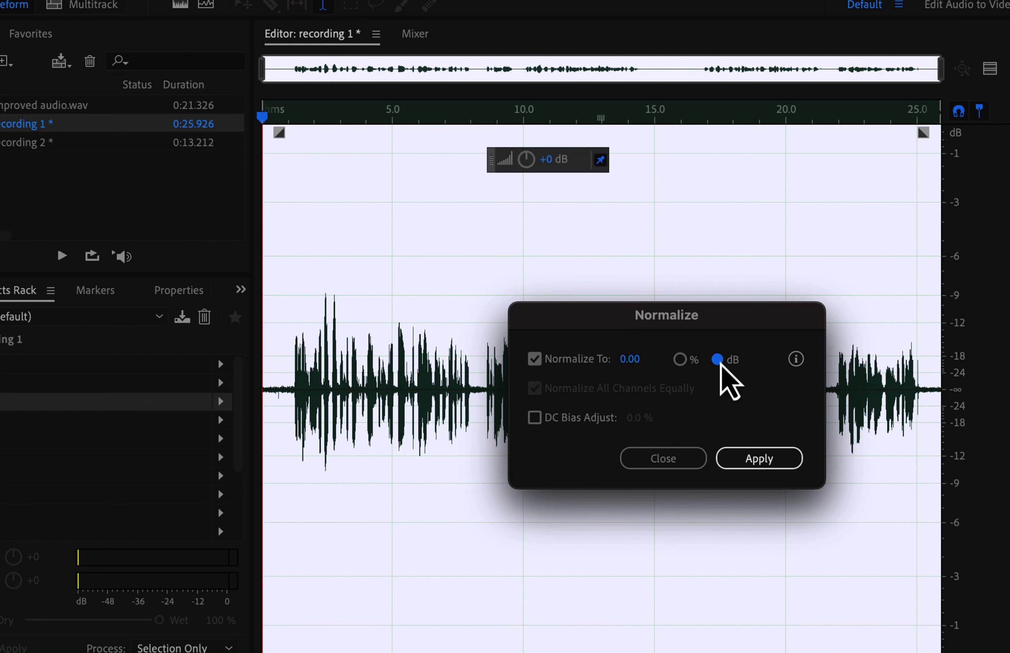
pyautogui.click(679, 361)
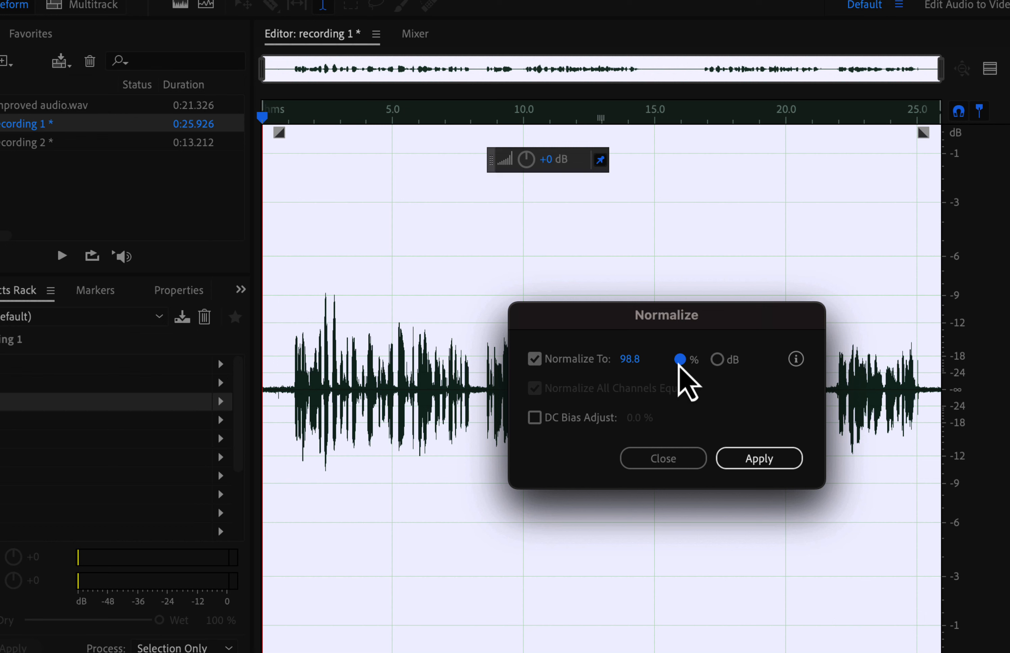
pyautogui.click(661, 464)
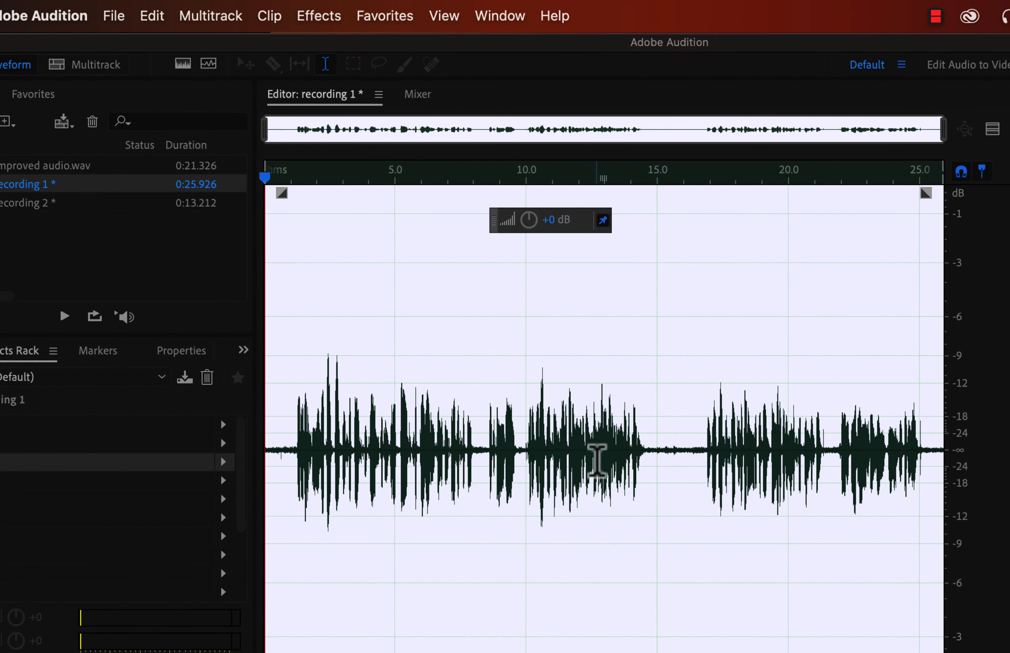
# Apply the Normalize to -3 dB favorite to the whole of recording 1 and clear the resulting selection.
pyautogui.click(386, 247)
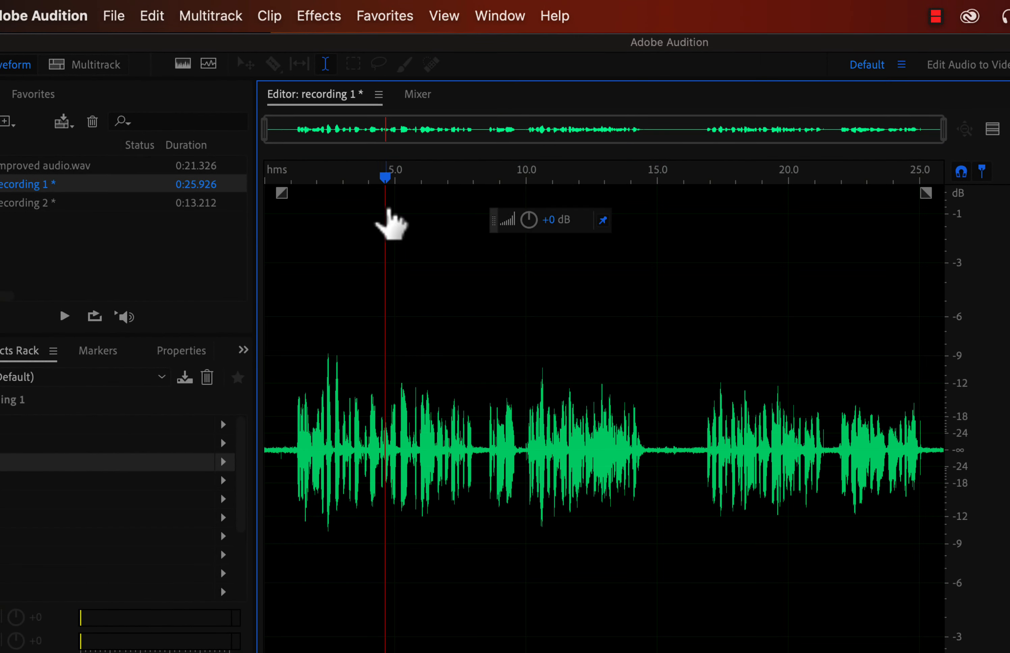
pyautogui.click(394, 17)
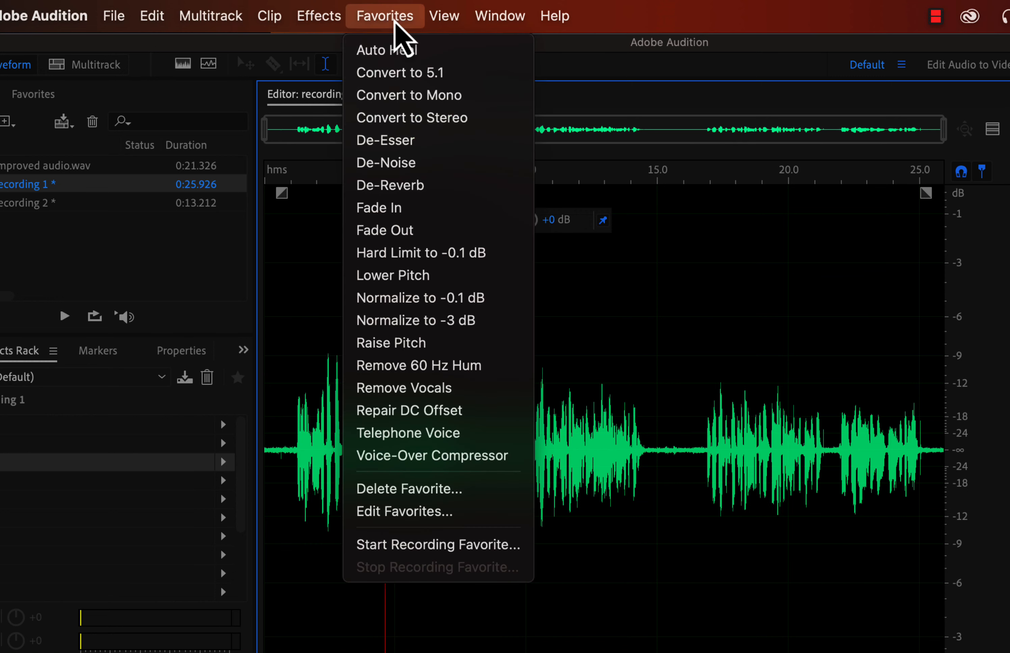
pyautogui.click(483, 328)
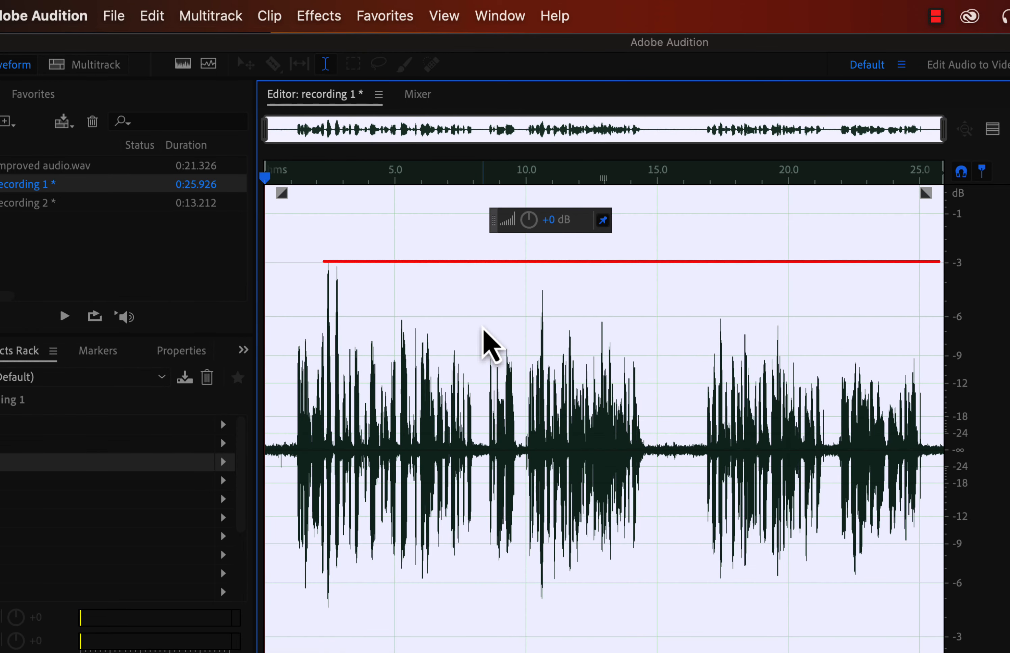
pyautogui.click(482, 328)
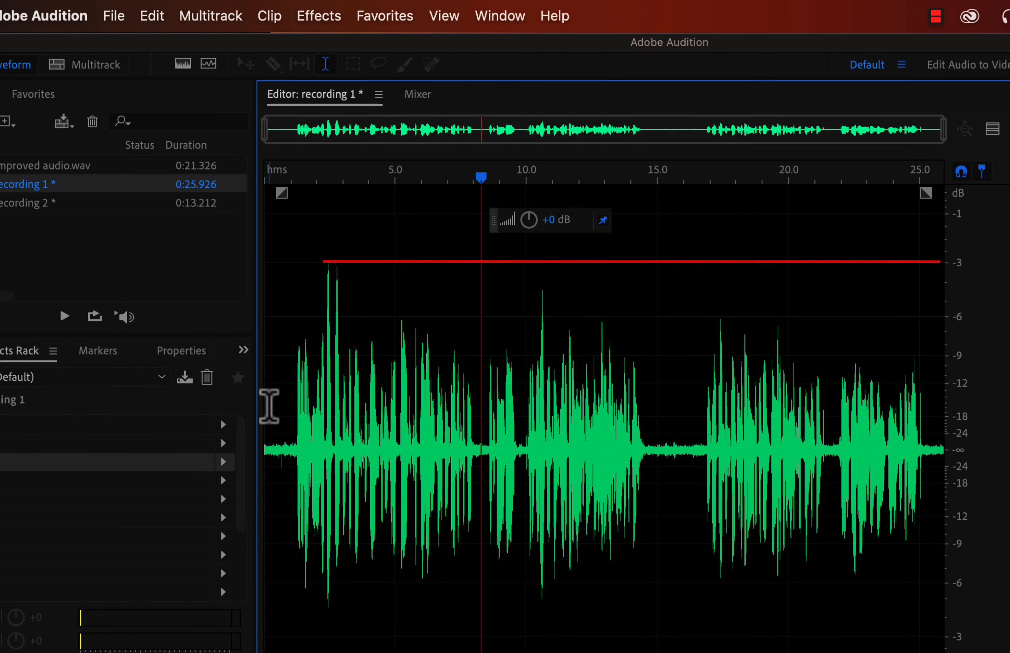
# Play recording 1 from its beginning, and listen separately to the background noise before the first speech.
pyautogui.click(269, 407)
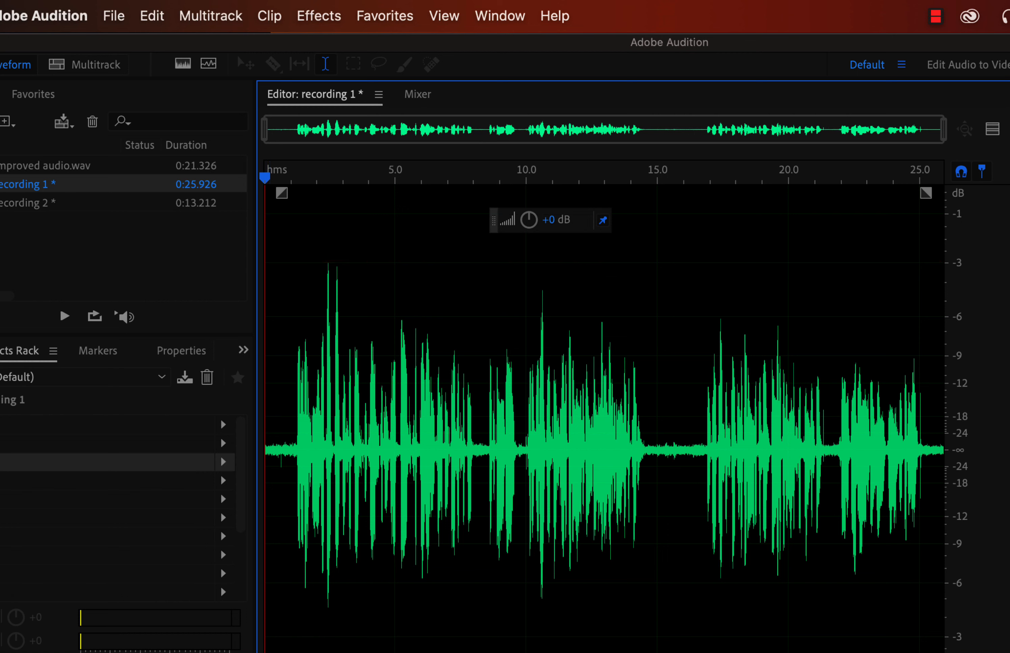
pyautogui.press('space')
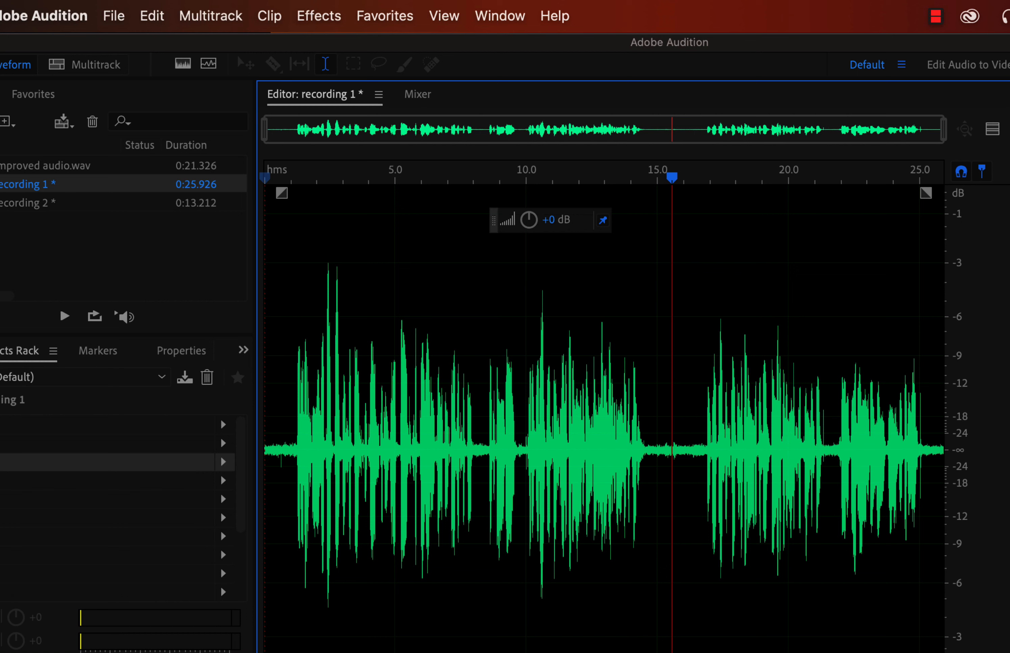
pyautogui.moveTo(291, 461); pyautogui.dragTo(262, 458)
pyautogui.press('space')
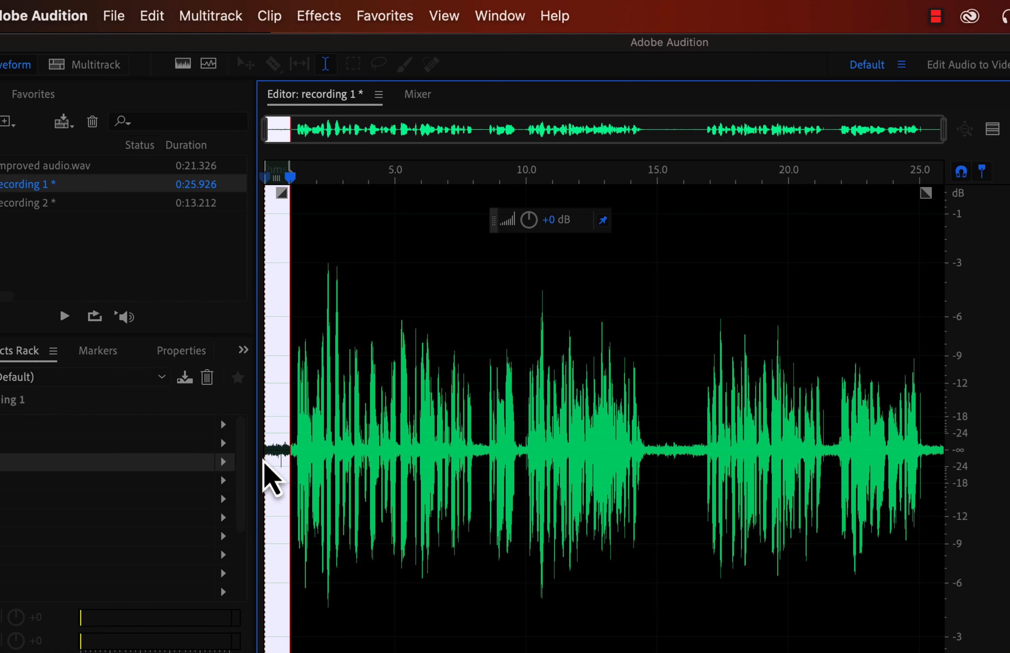
pyautogui.click(275, 439)
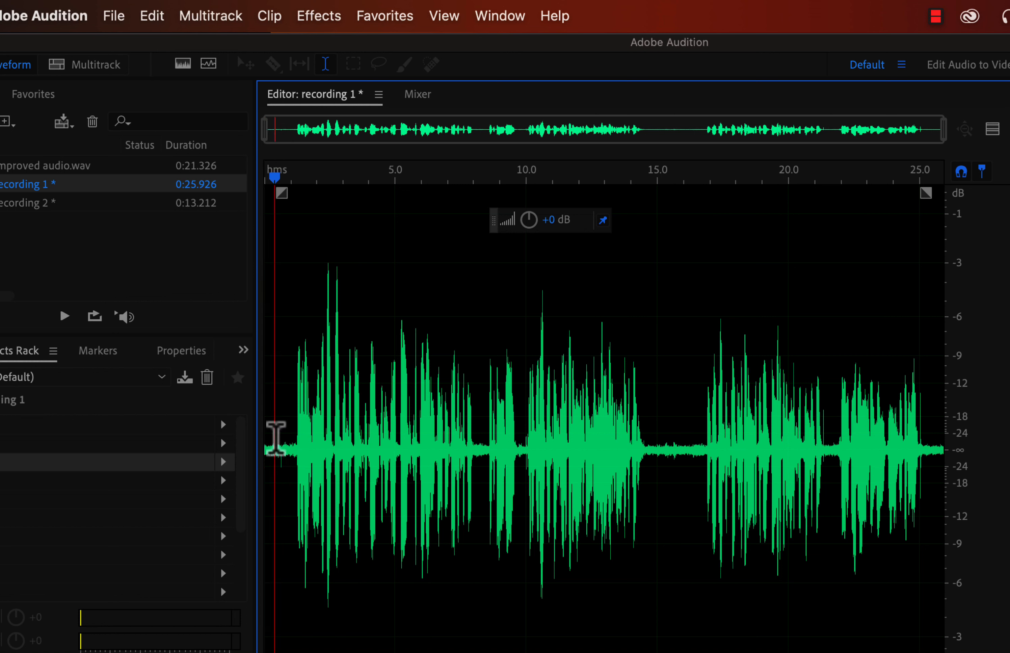
# Open Noise Reduction (process) and capture a noise print from about the first 0.5 seconds of recording 1.
pyautogui.click(320, 21)
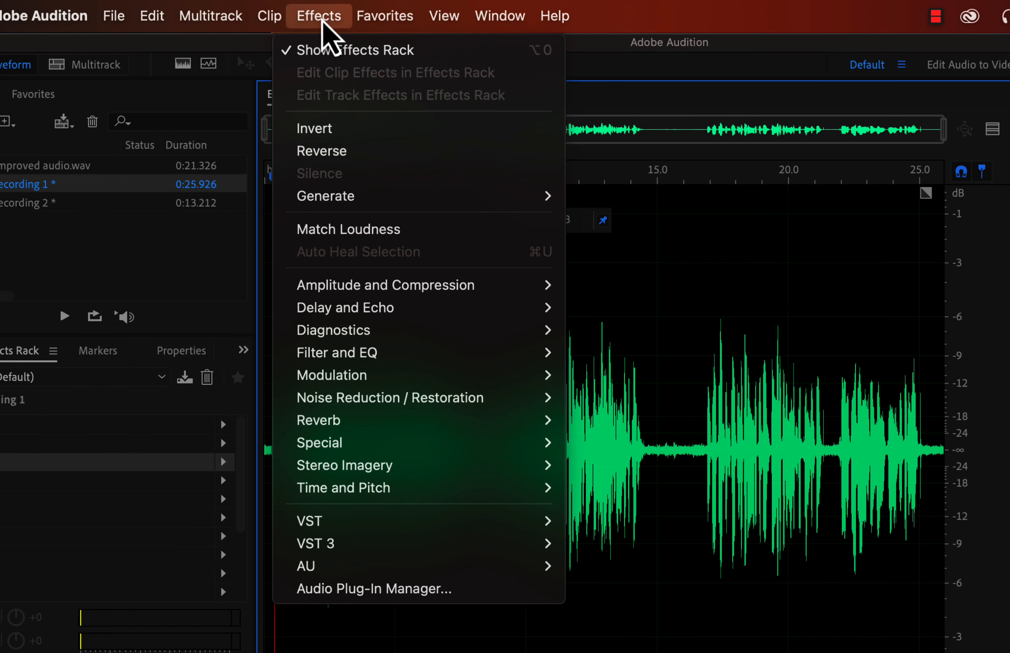
pyautogui.moveTo(352, 399)
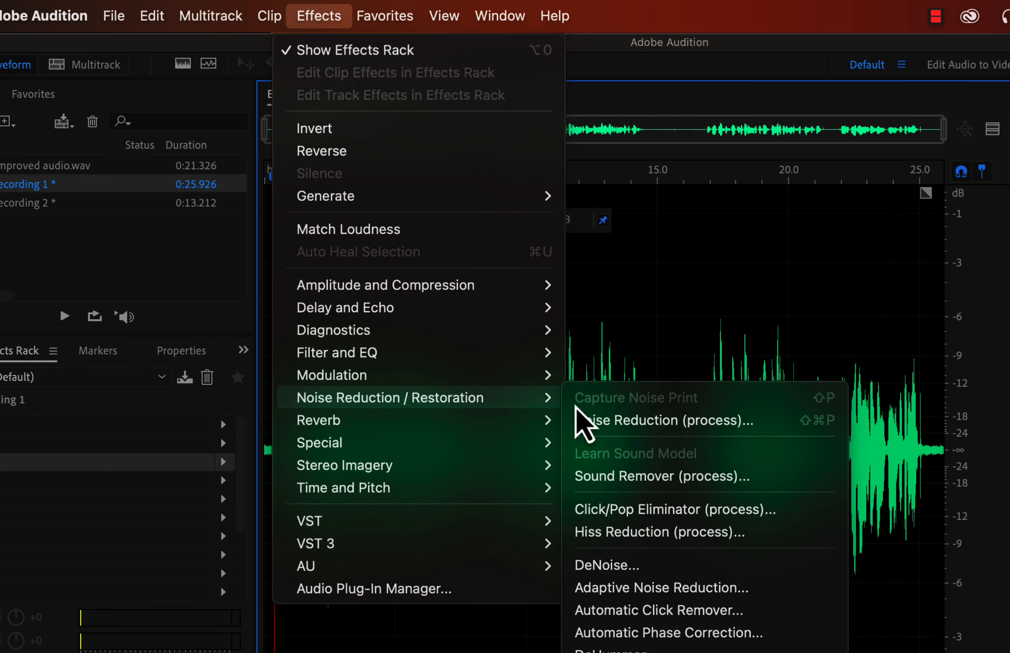
pyautogui.click(617, 420)
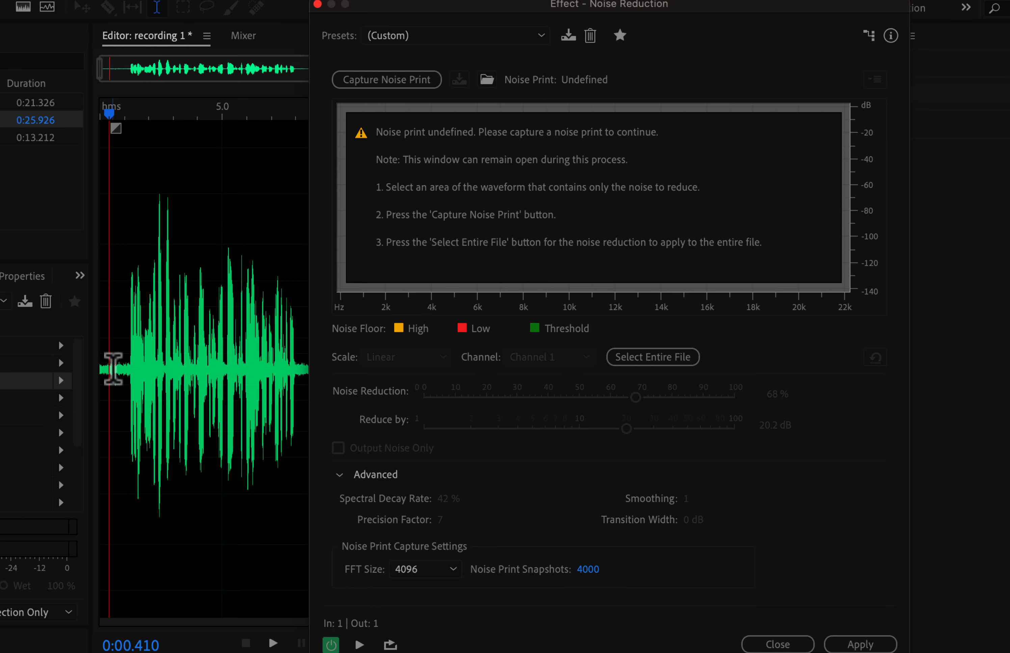
pyautogui.moveTo(114, 368); pyautogui.dragTo(95, 365)
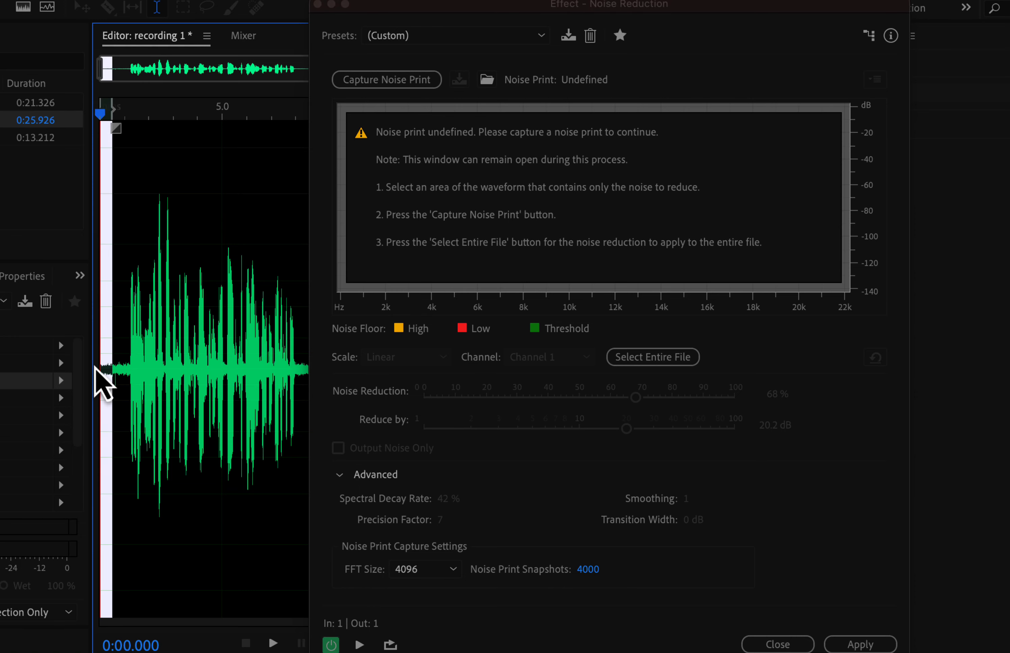
pyautogui.click(390, 83)
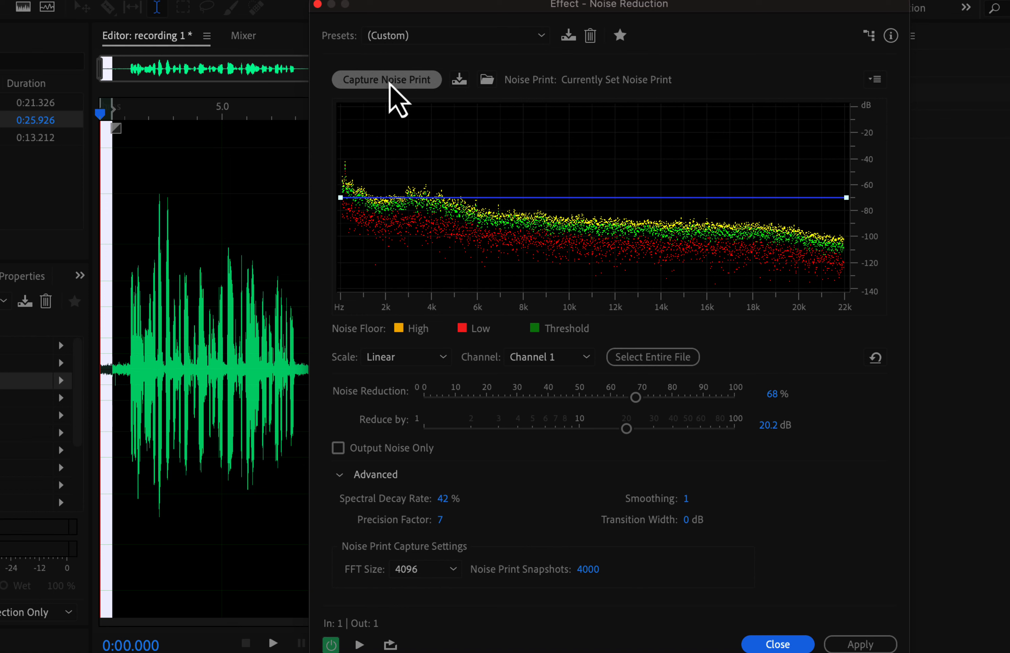
# Preview the effect from near the beginning while setting Noise Reduction to 70% and Reduce by to 20.5 dB.
pyautogui.click(105, 372)
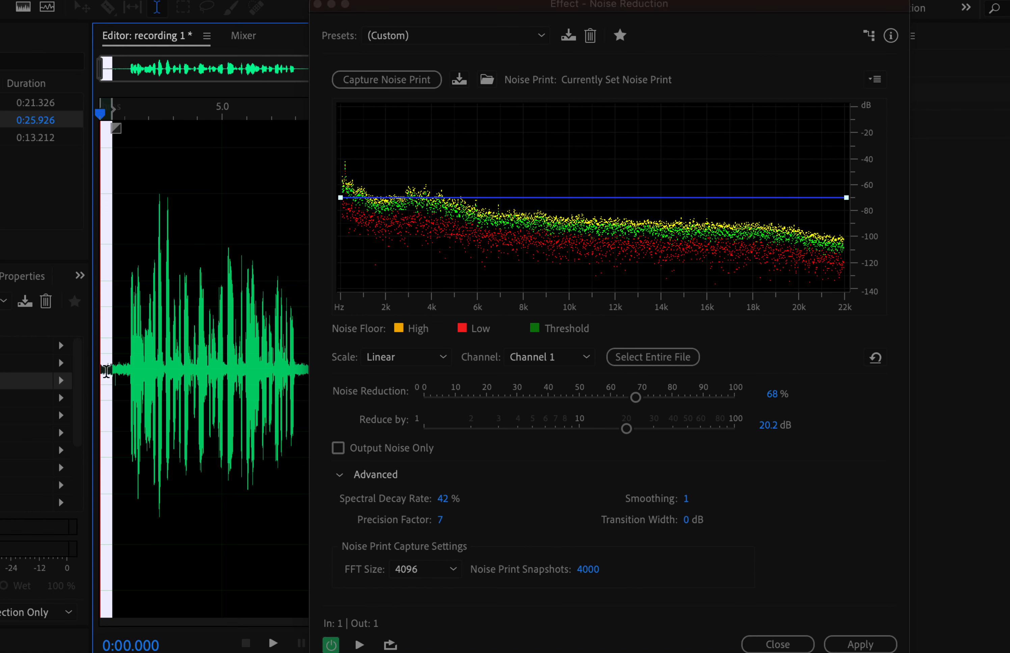
pyautogui.click(106, 371)
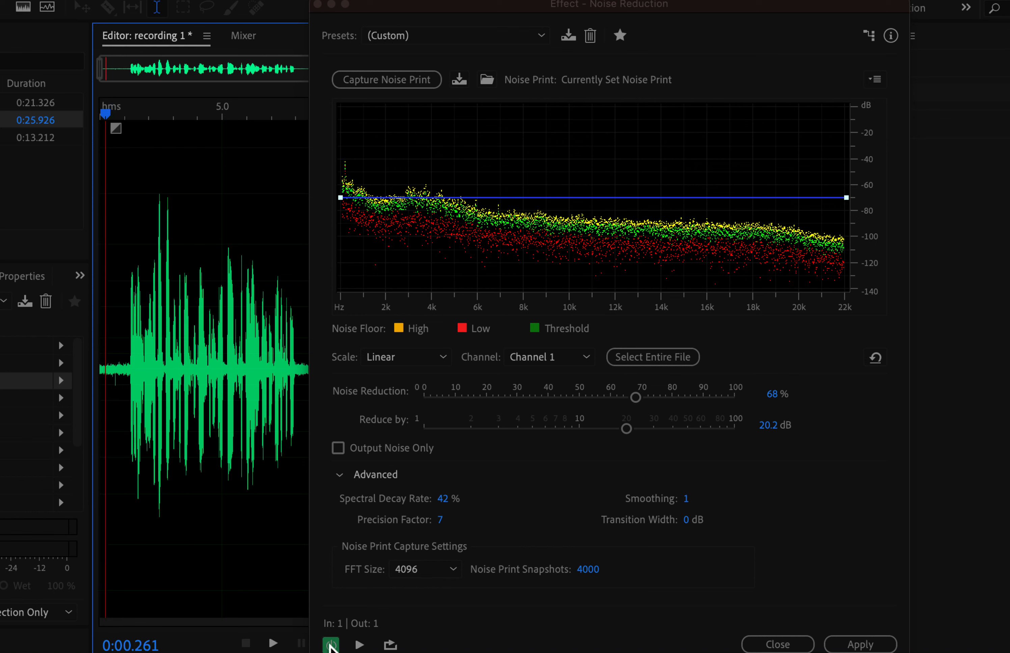
pyautogui.click(359, 644)
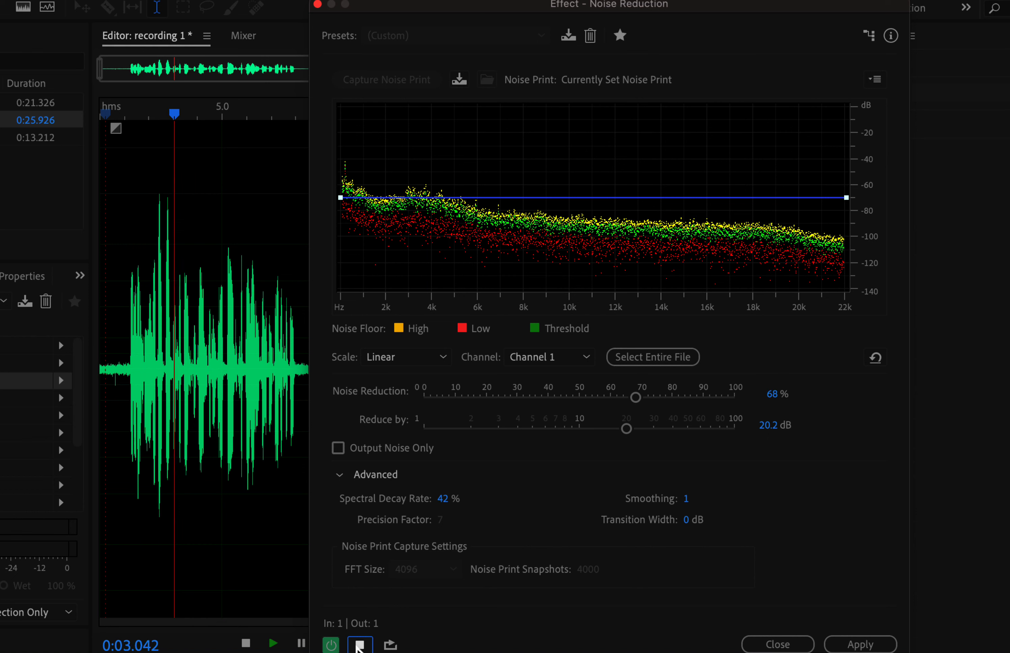
pyautogui.moveTo(637, 399); pyautogui.dragTo(642, 401)
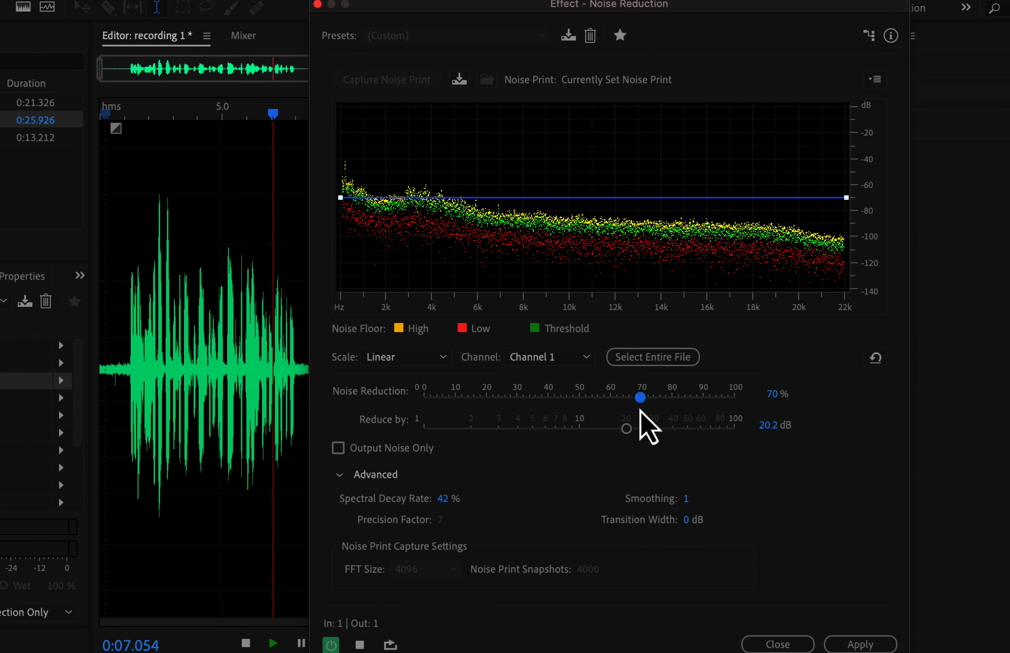
pyautogui.moveTo(629, 436); pyautogui.dragTo(631, 437)
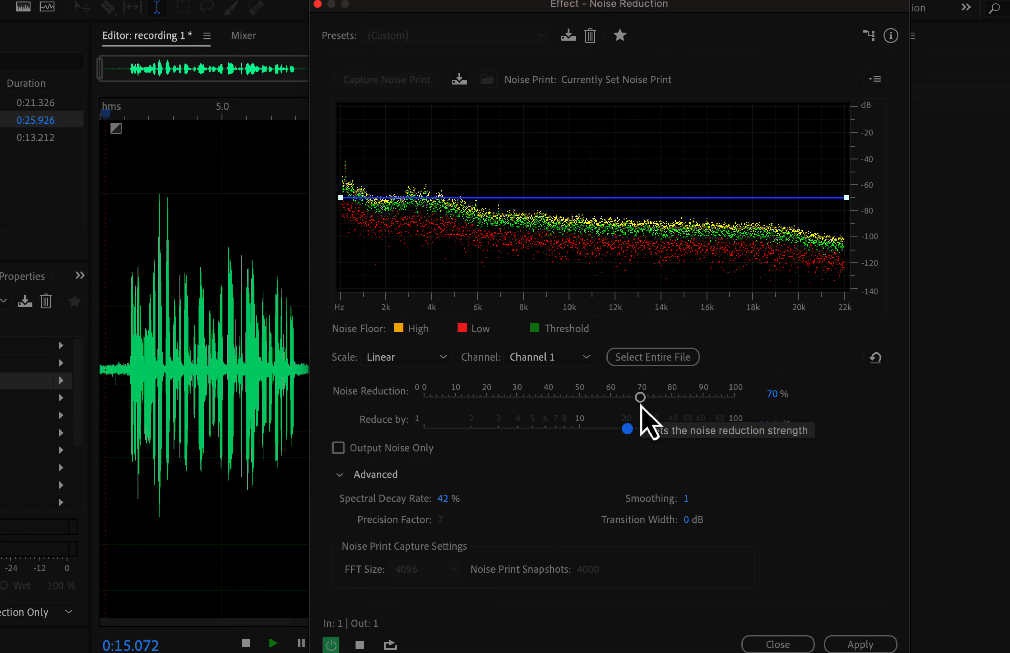
pyautogui.press('space')
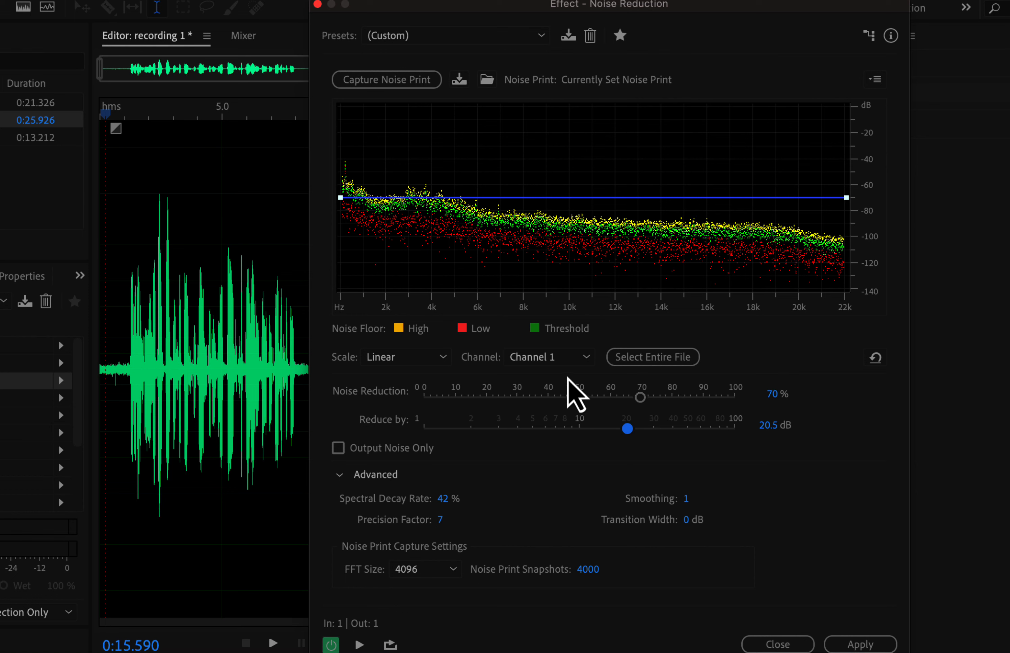
# Compare the preview from the beginning with noise reduction bypassed and enabled, and apply the effect to recording 1.
pyautogui.click(102, 370)
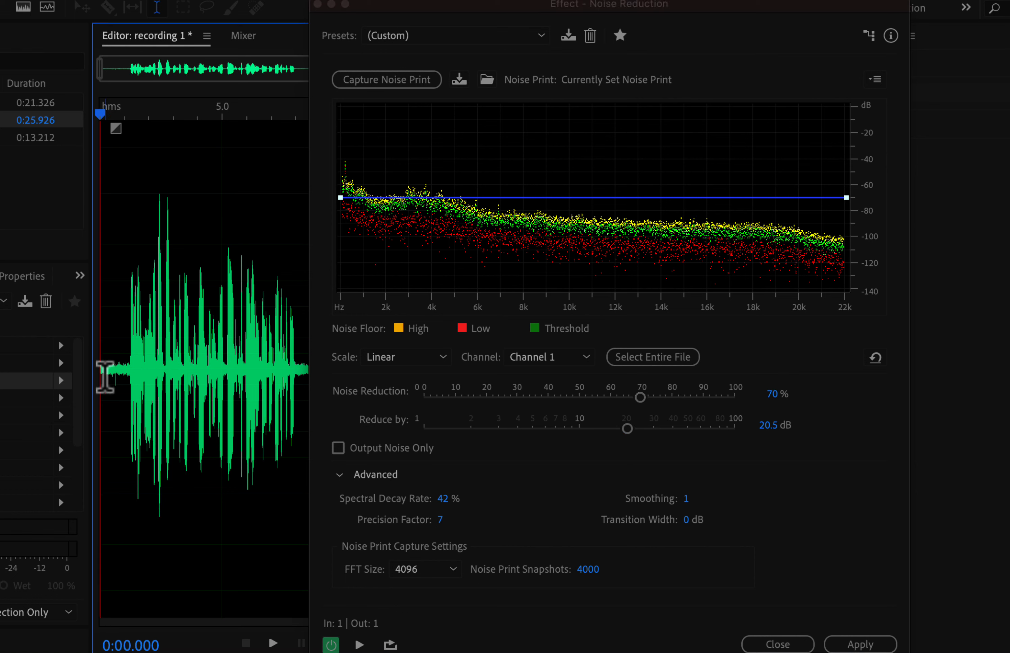
pyautogui.click(359, 644)
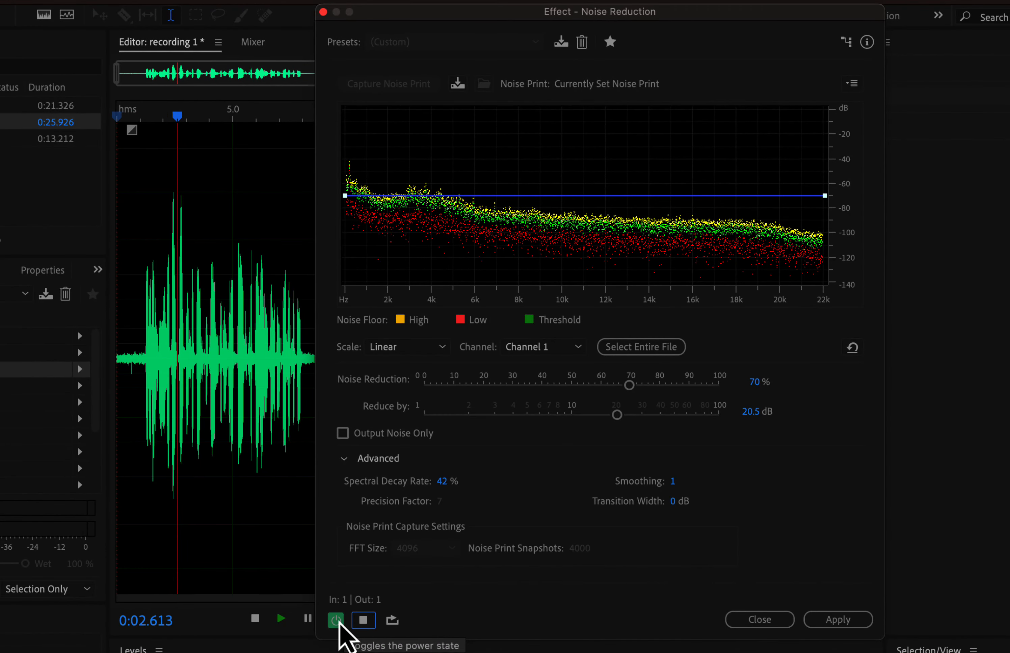
pyautogui.click(338, 627)
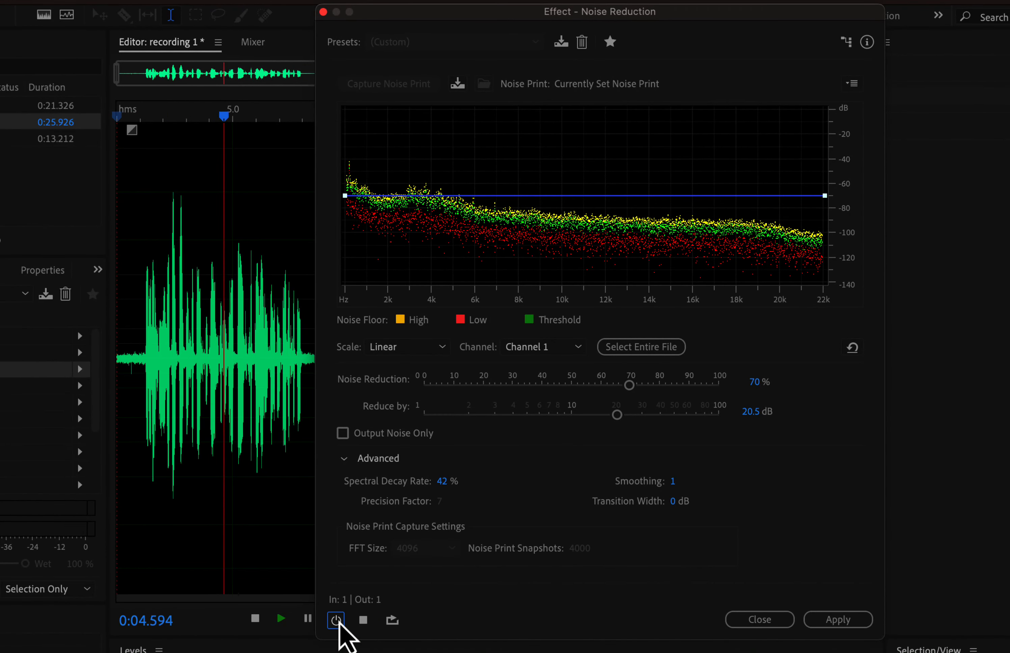
pyautogui.click(337, 620)
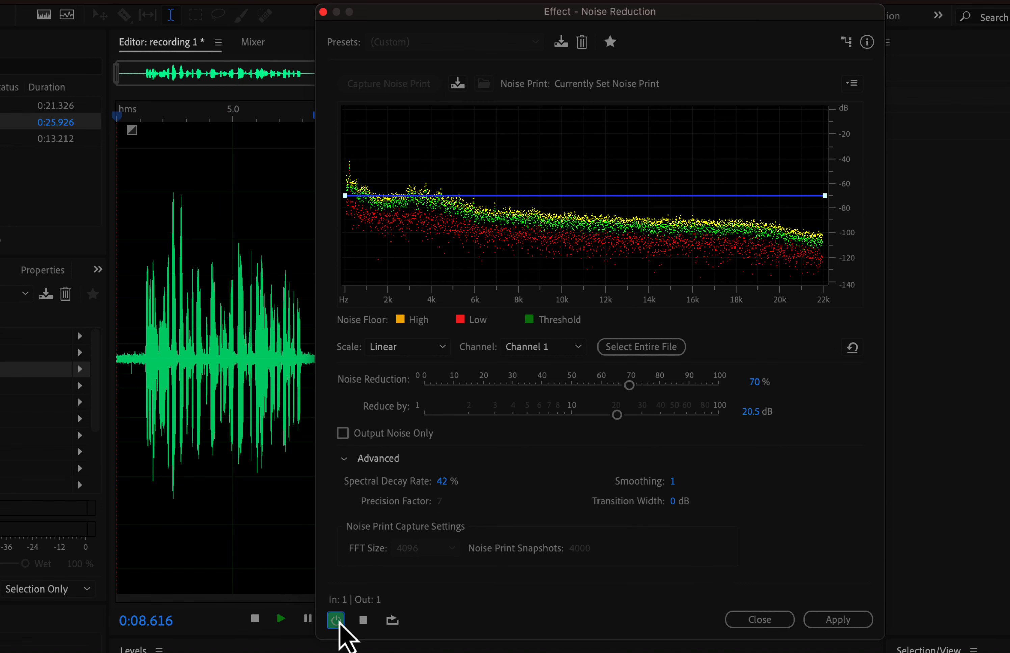
pyautogui.click(363, 620)
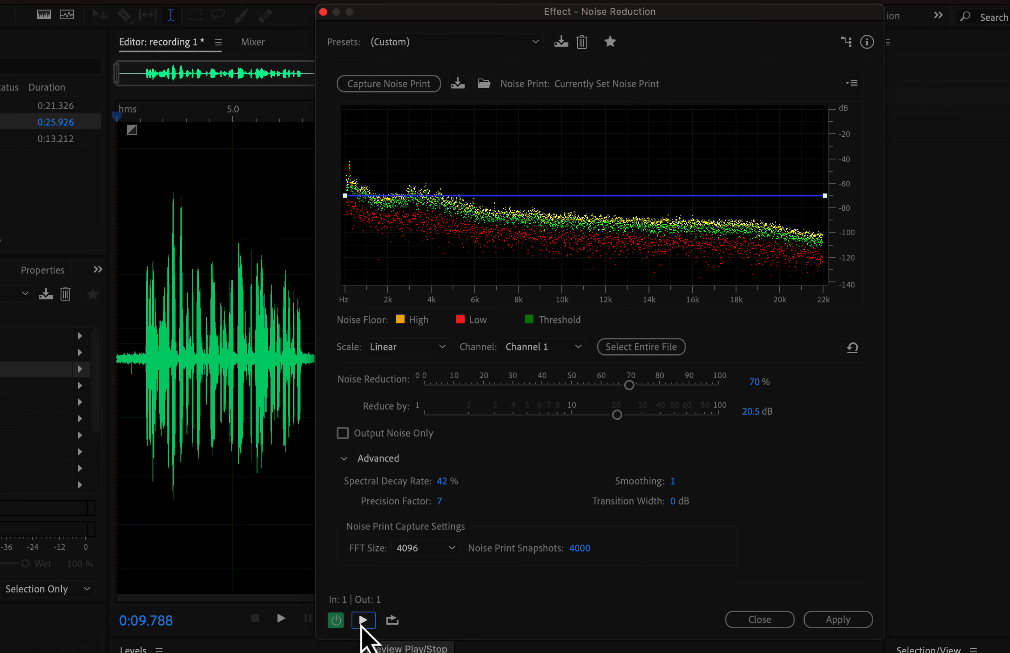
pyautogui.click(838, 620)
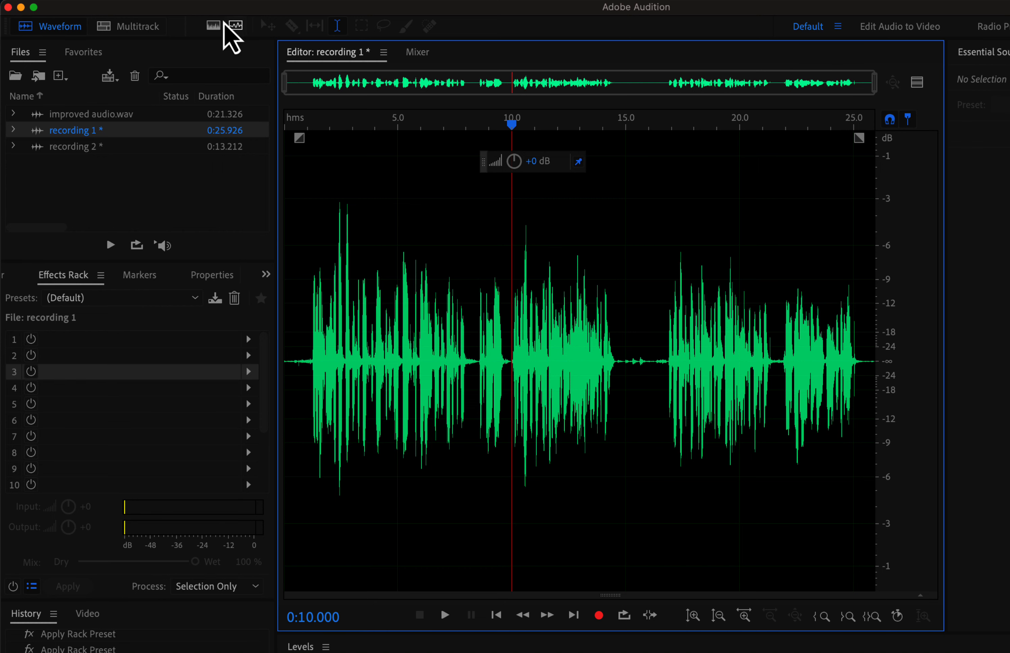
# Show the spectral frequency display, return to the Normalize history state, and select about the first 0.8 seconds of noise.
pyautogui.click(215, 27)
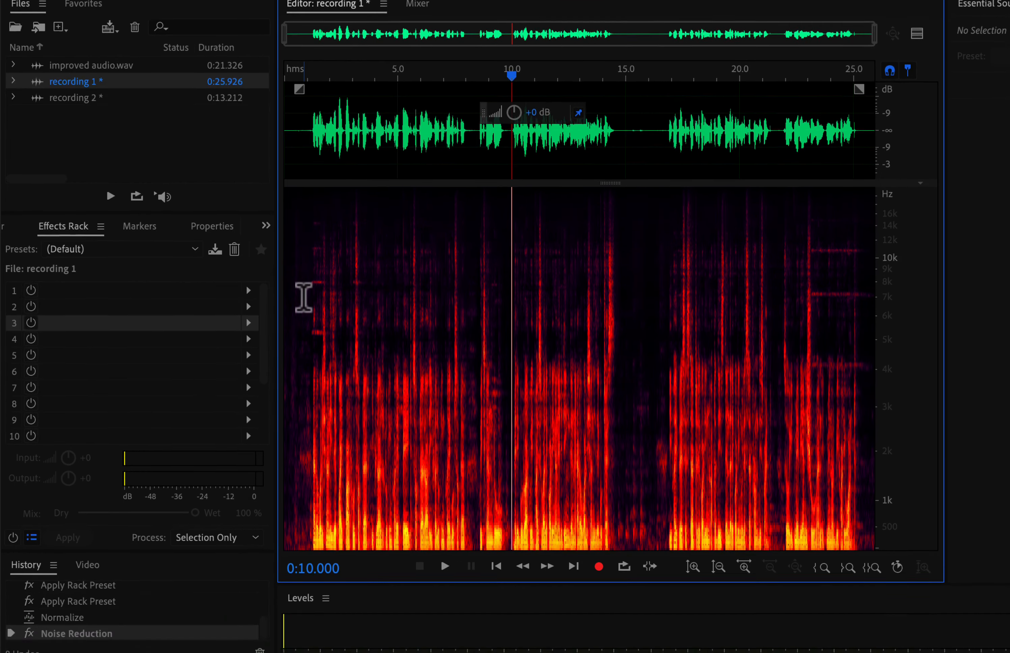
pyautogui.click(68, 596)
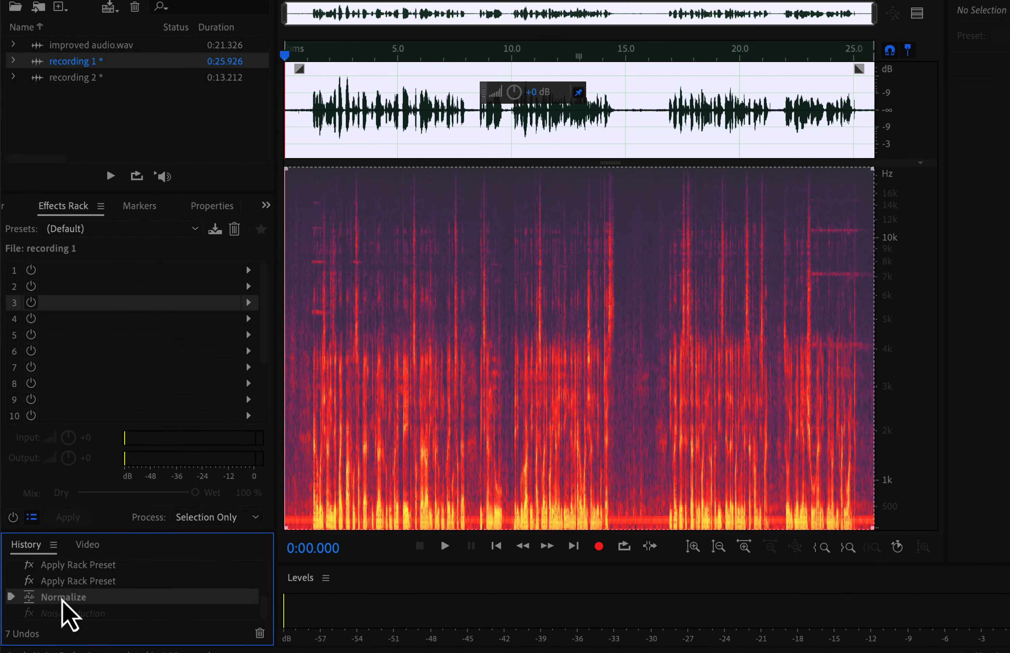
pyautogui.click(347, 376)
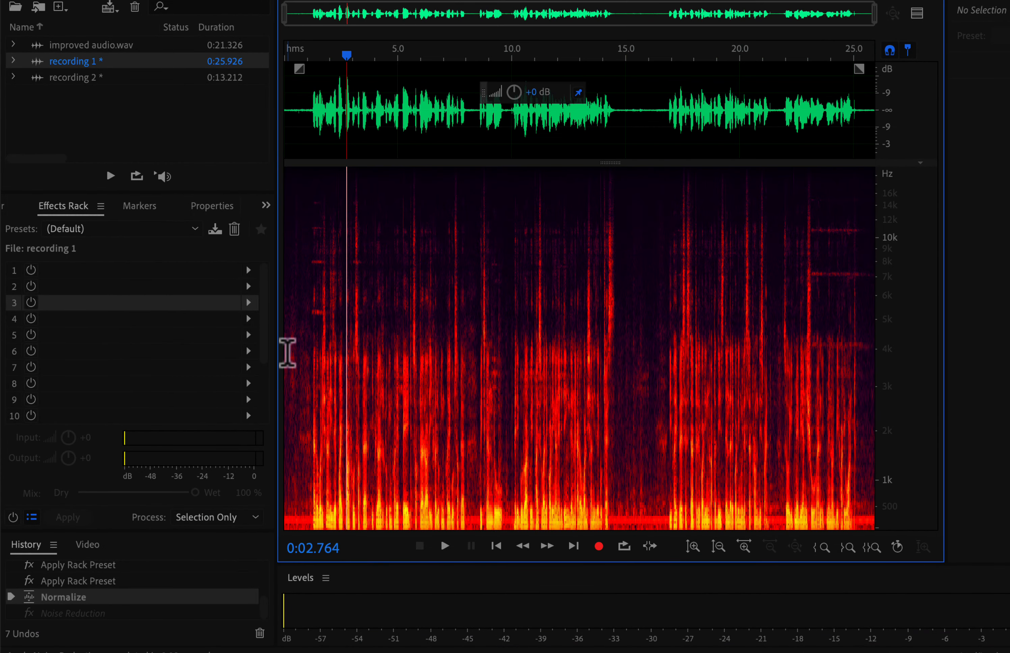
pyautogui.moveTo(286, 350); pyautogui.dragTo(302, 364)
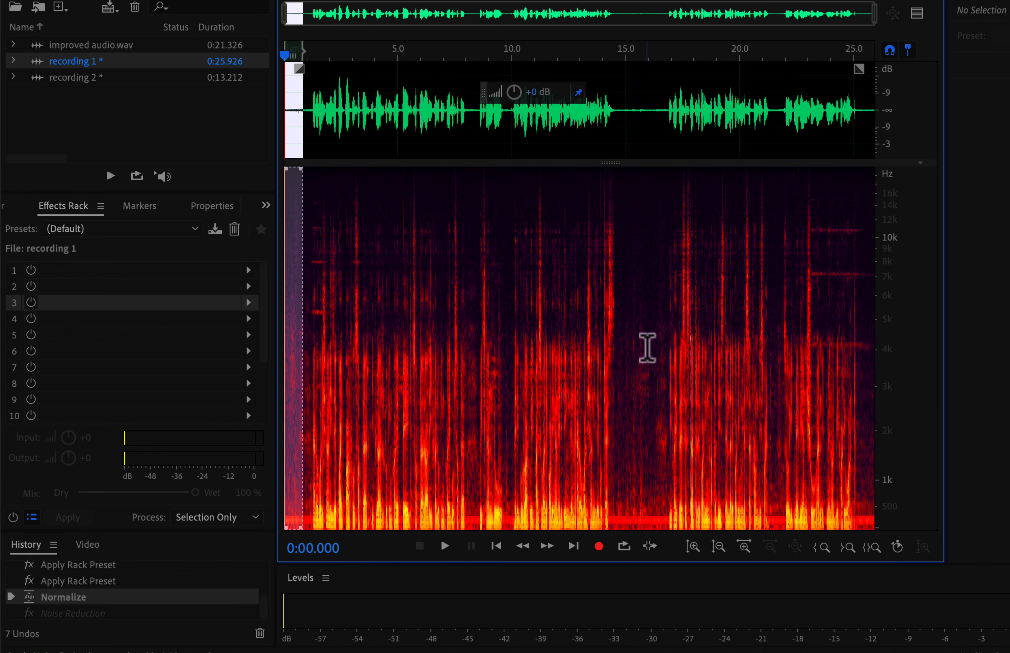
# Select the noise in the quiet gap from 15 to about 15.9 seconds, and return recording 1 to the Noise Reduction history state.
pyautogui.moveTo(624, 332); pyautogui.dragTo(647, 345)
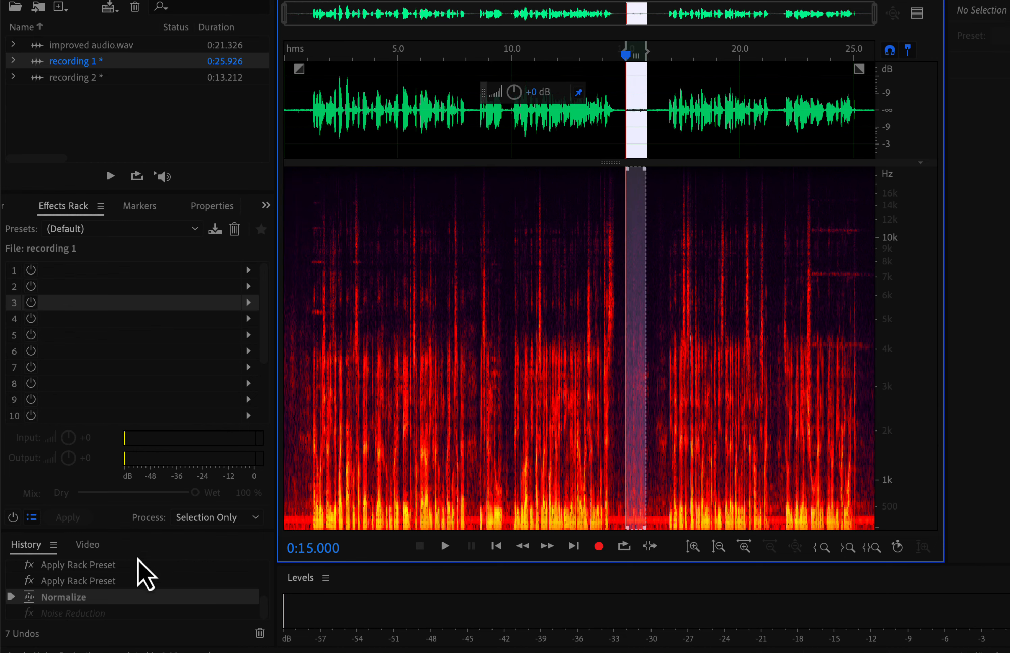
pyautogui.click(94, 612)
pyautogui.click(421, 386)
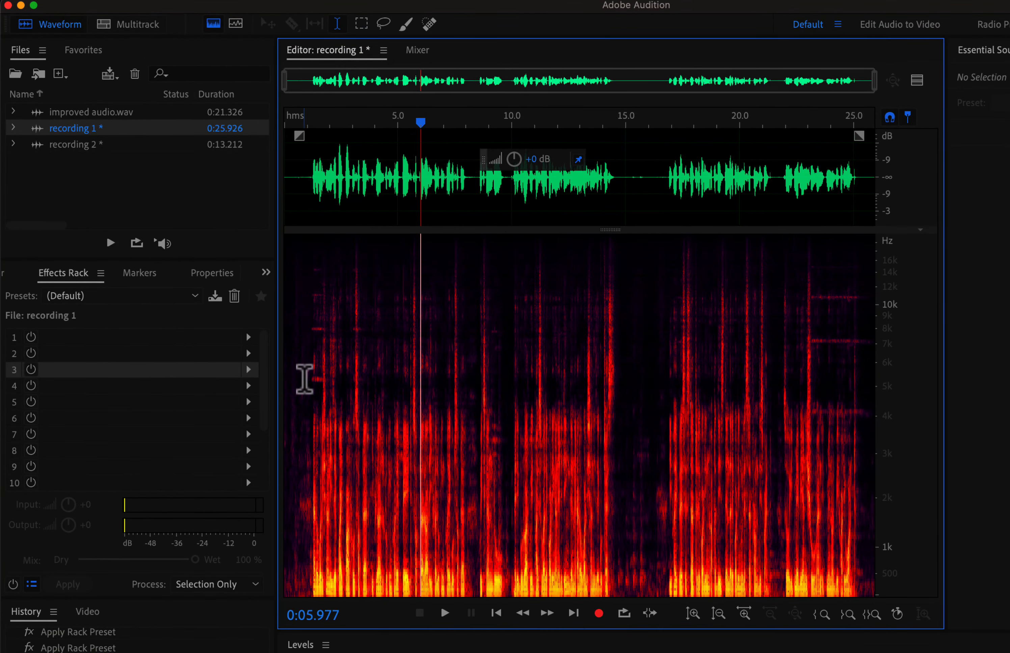
# Create a multitrack session named "test multi track" in the Desktop folder, with the template left at None.
pyautogui.click(145, 25)
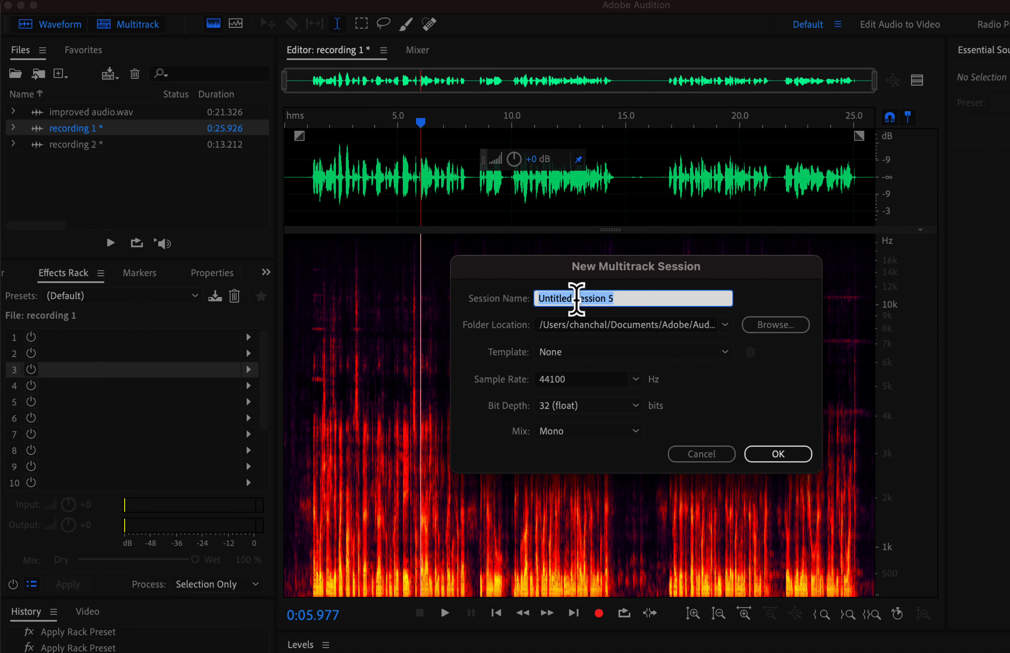
pyautogui.write('test multi tra')
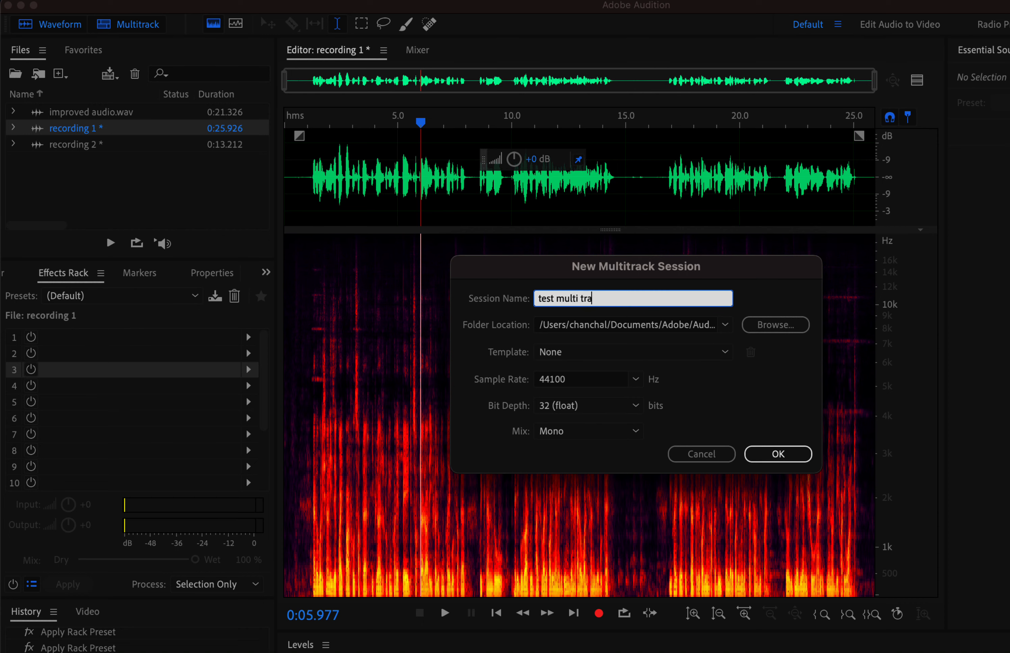
pyautogui.write('ck')
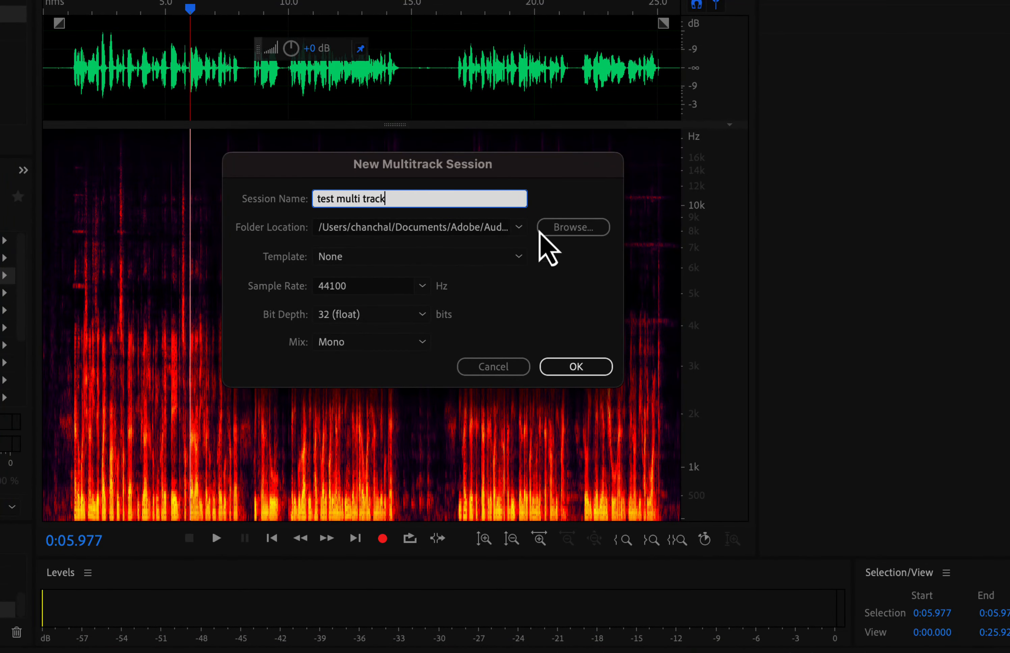
pyautogui.click(559, 233)
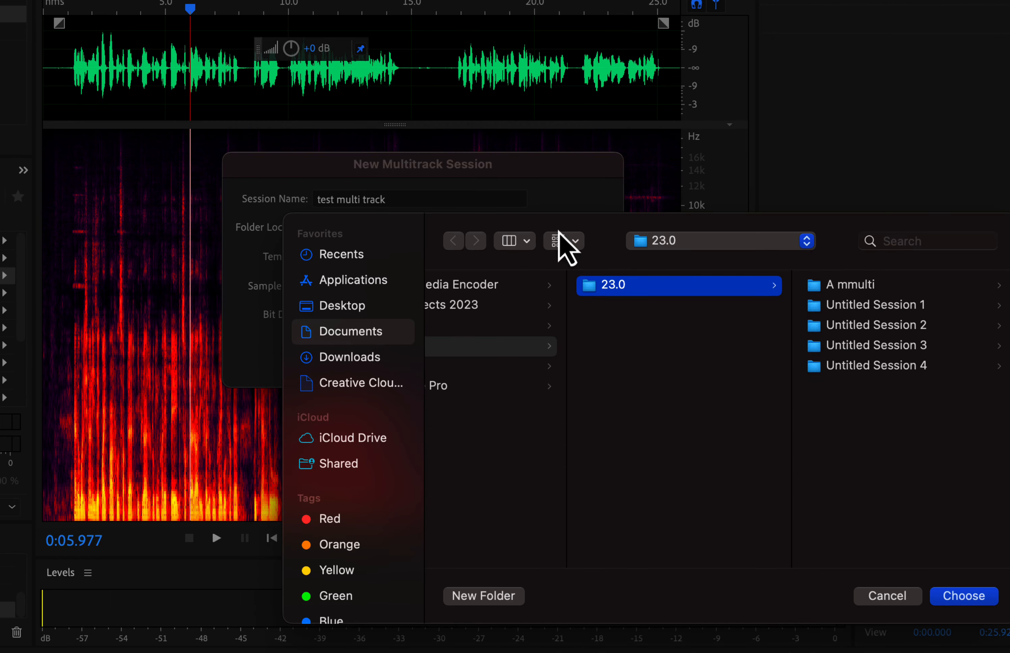
pyautogui.click(352, 308)
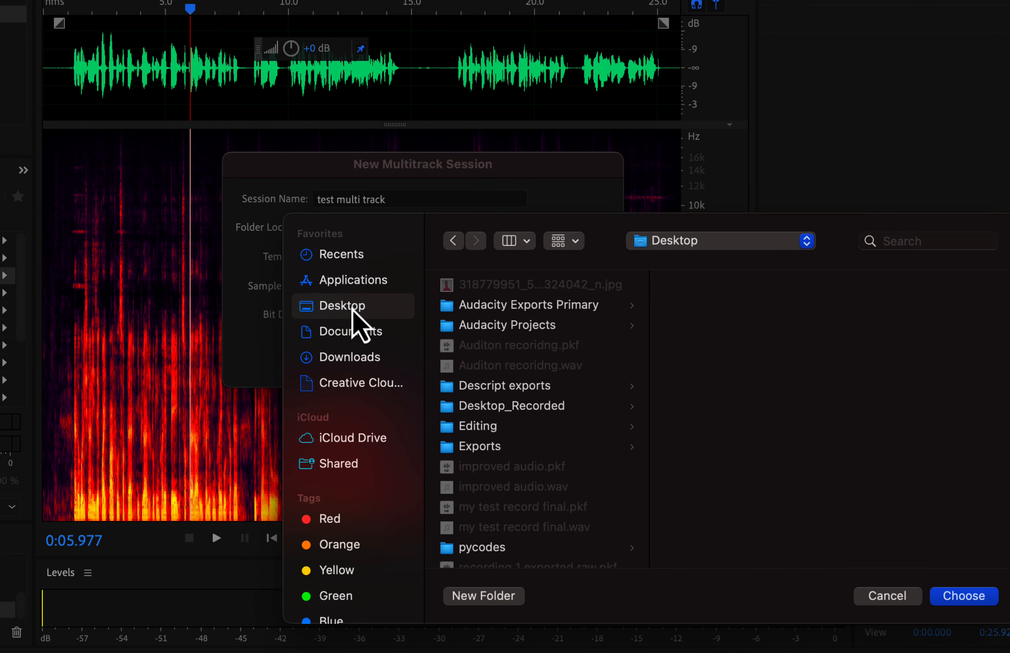
pyautogui.click(972, 599)
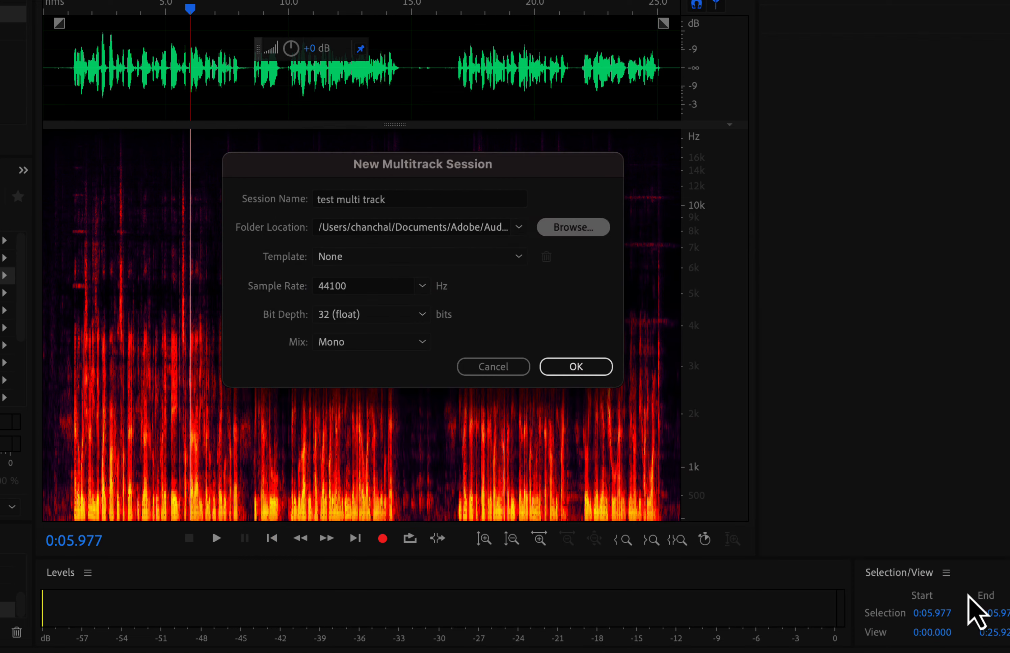
pyautogui.click(484, 257)
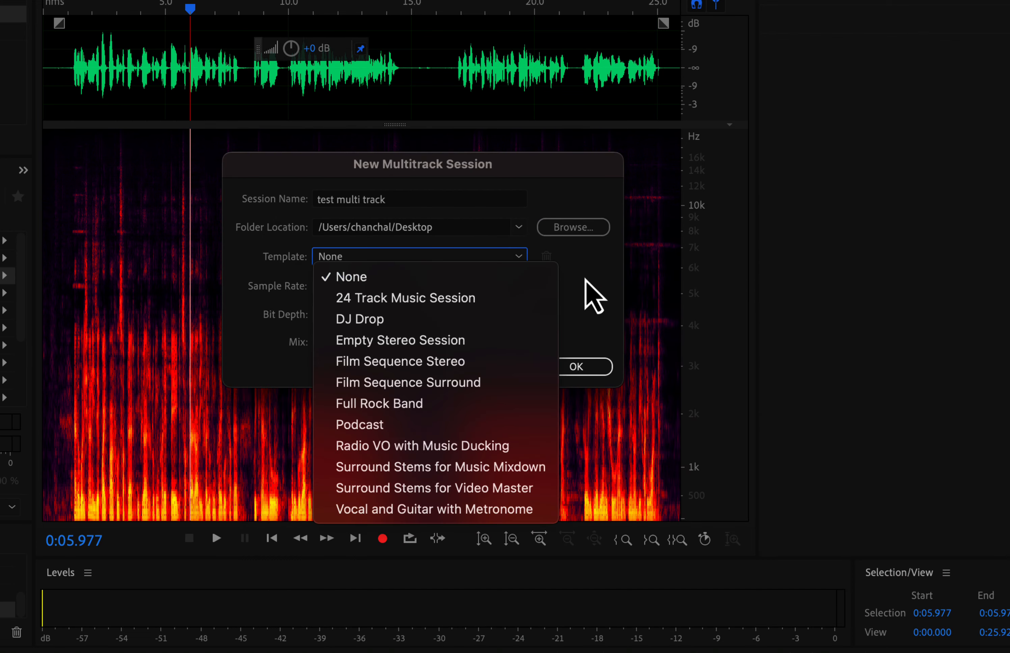
pyautogui.click(596, 293)
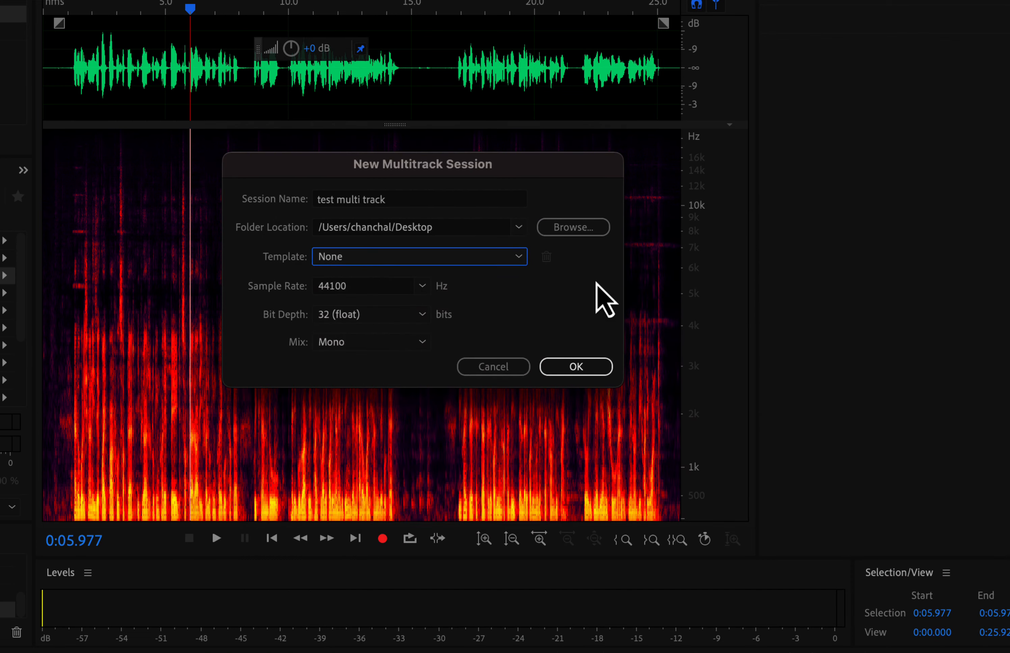
pyautogui.click(574, 368)
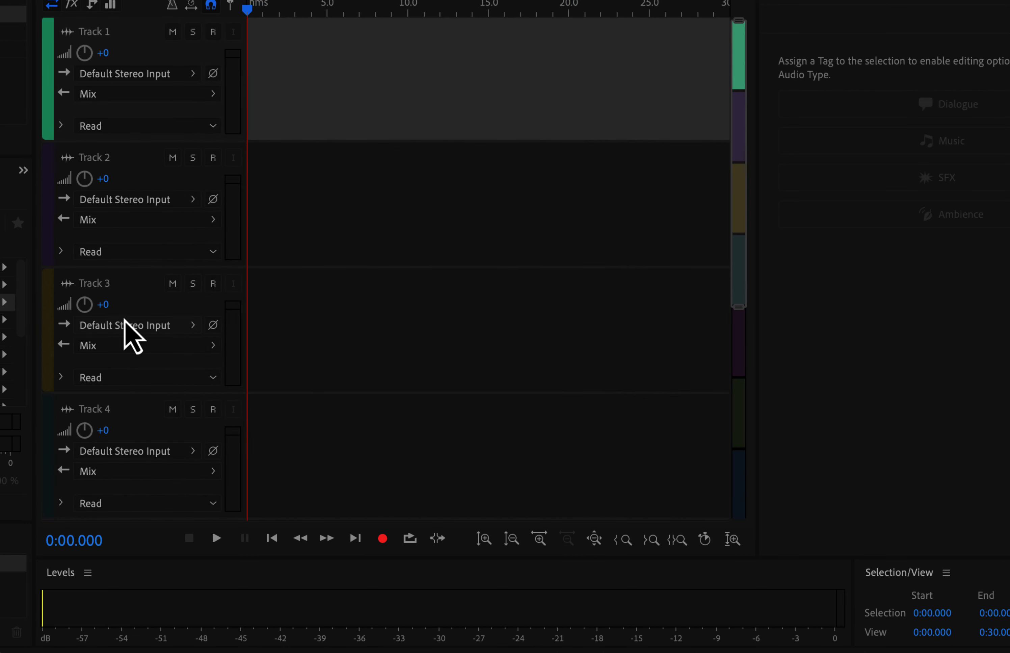
# Reduce the track heights and look through Tracks 1 to 6 and the Mix track.
pyautogui.scroll(-5, 124, 320)
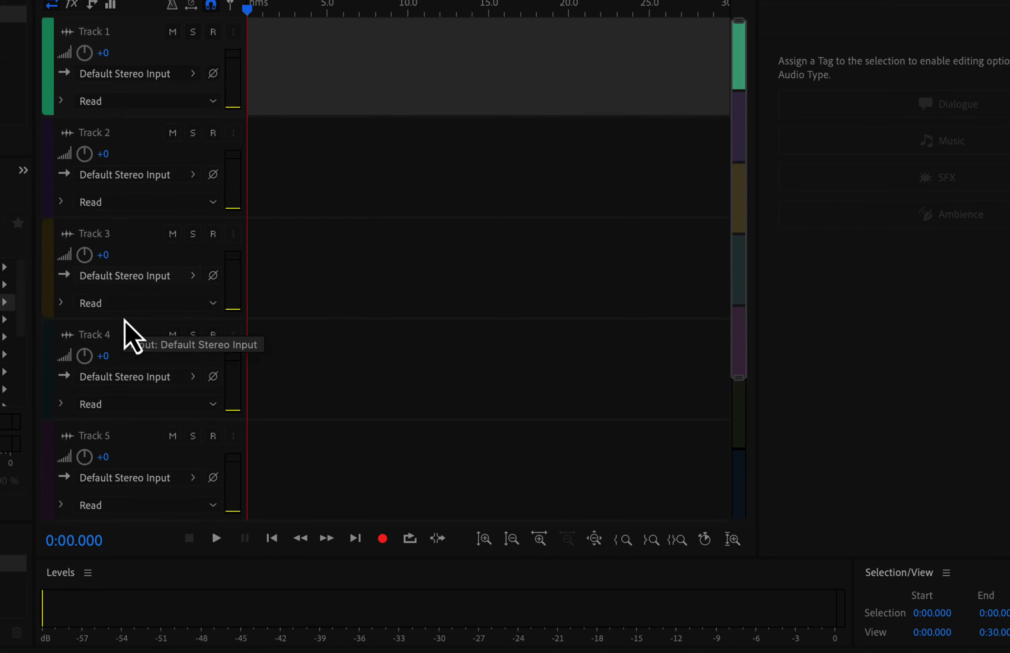
pyautogui.scroll(-5, 124, 319)
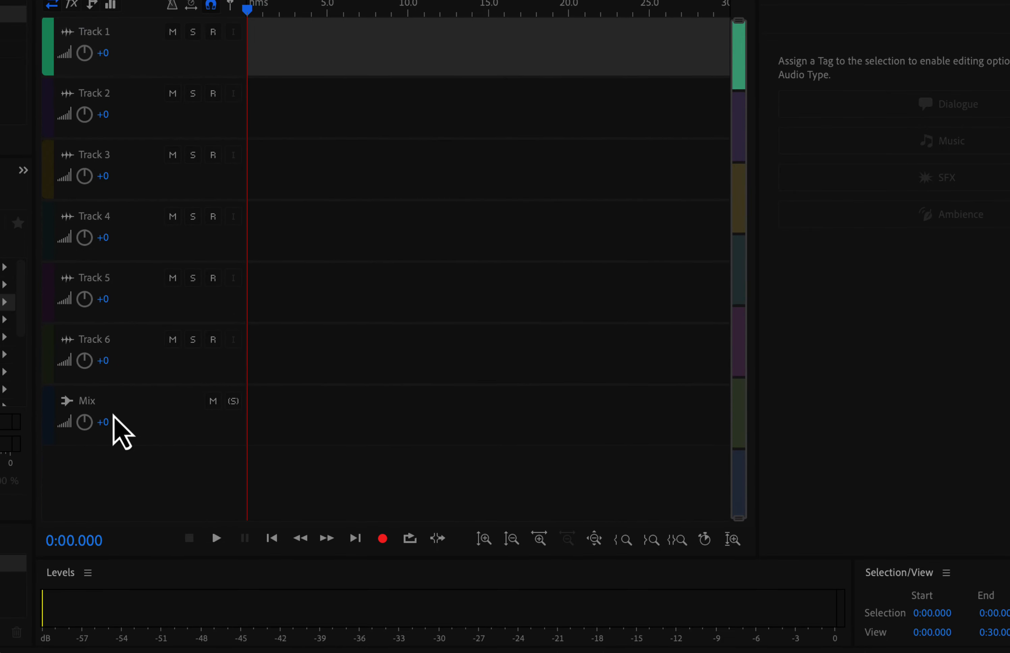
pyautogui.scroll(1, 112, 414)
pyautogui.scroll(2, 113, 414)
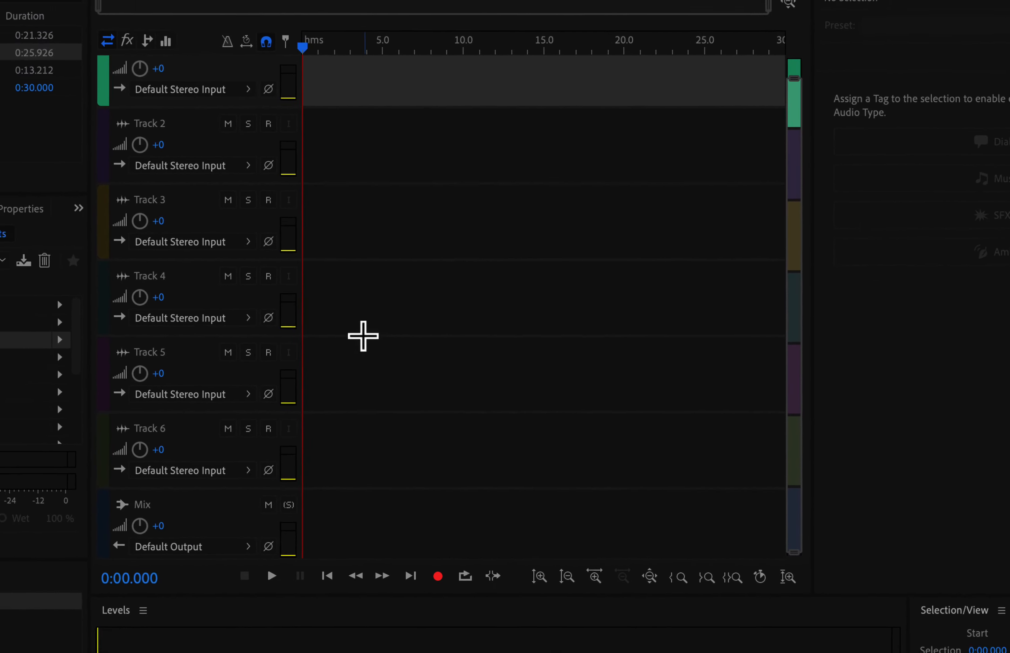
pyautogui.click(440, 320)
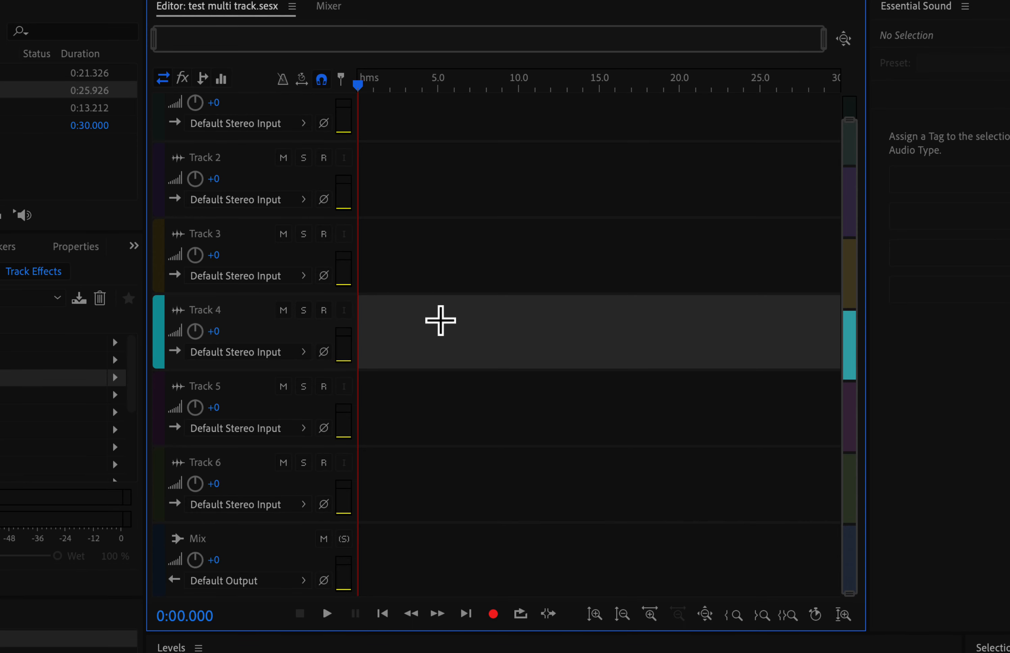
pyautogui.click(421, 545)
pyautogui.scroll(1, 443, 386)
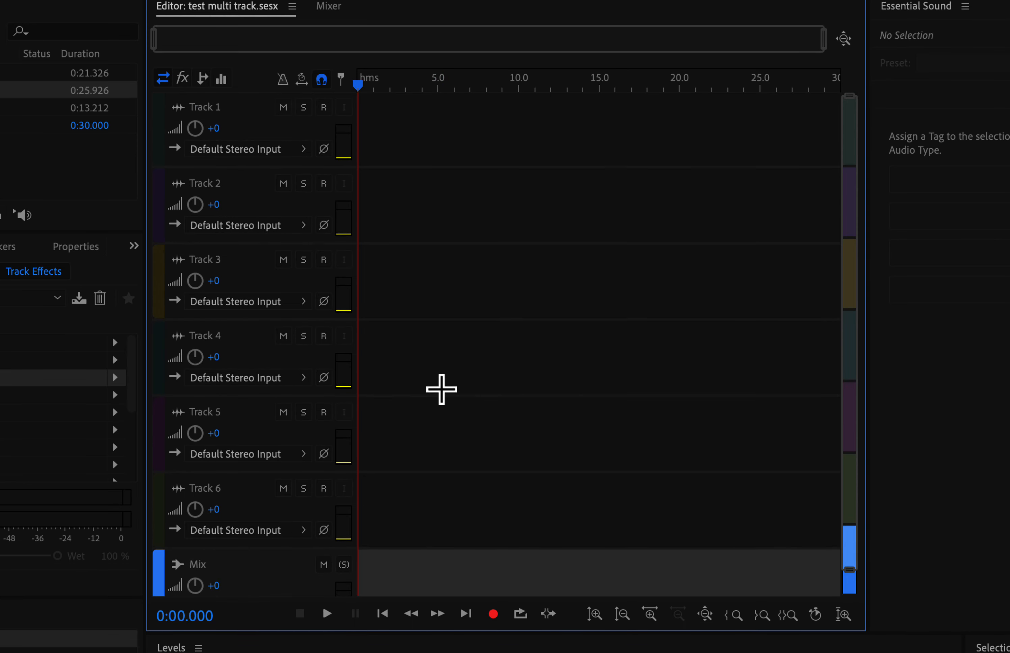
# Set Track 1's input to the mono [01M] Samson C01U Pro Mic: Front Left and arm the track for recording.
pyautogui.click(437, 129)
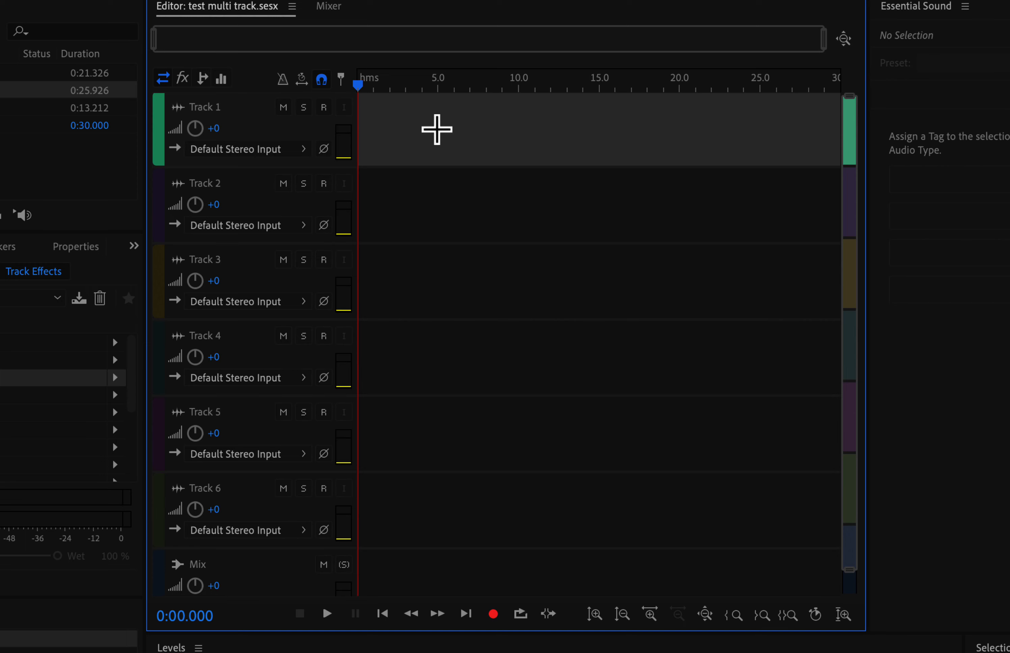
pyautogui.click(240, 152)
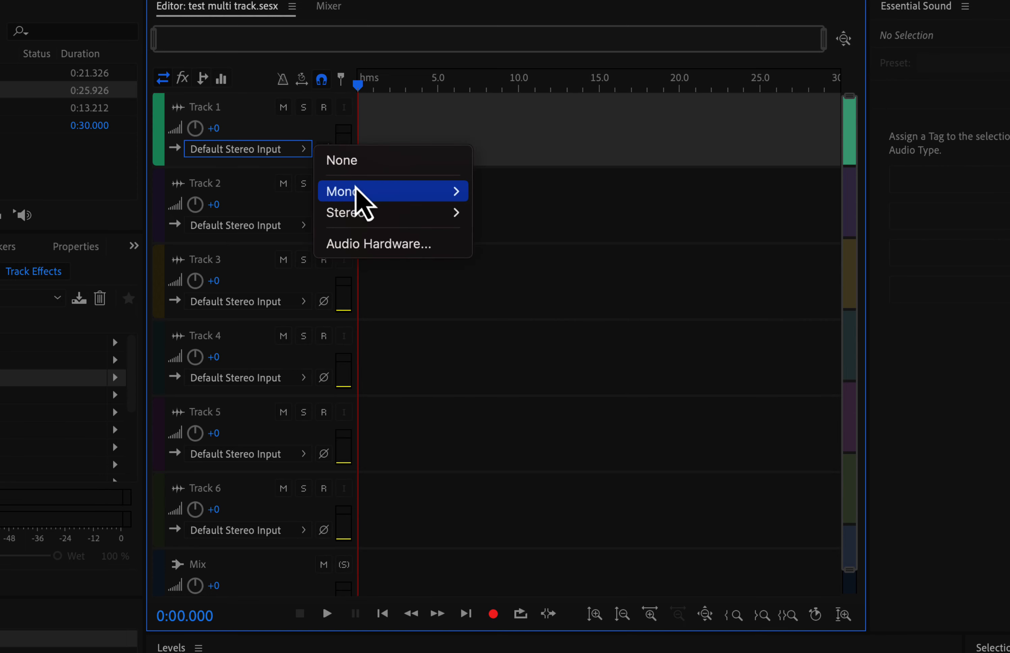
pyautogui.moveTo(354, 192)
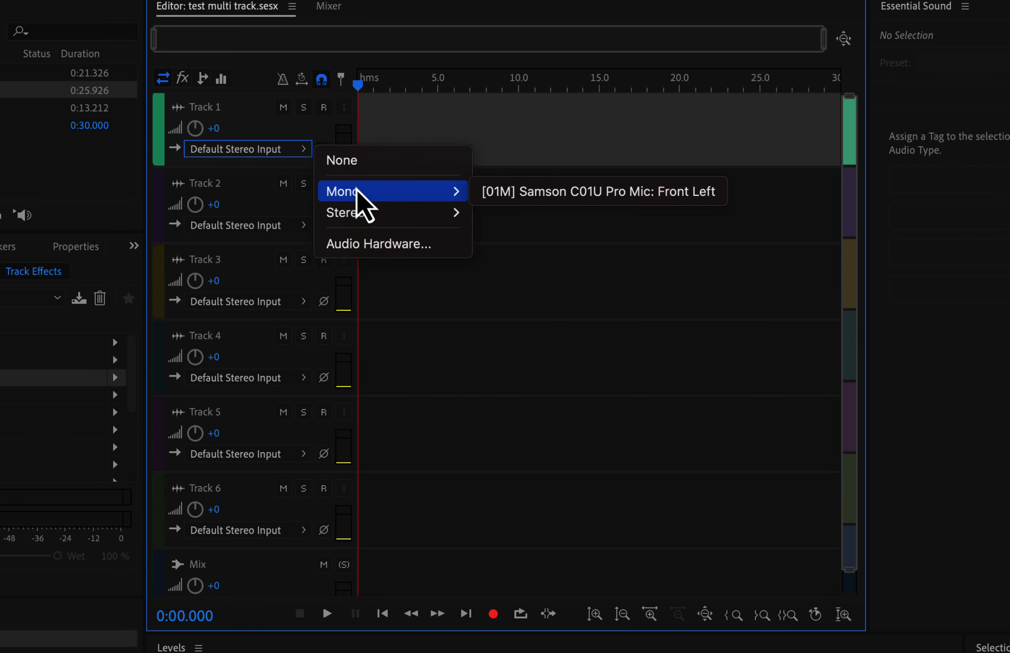
pyautogui.click(561, 192)
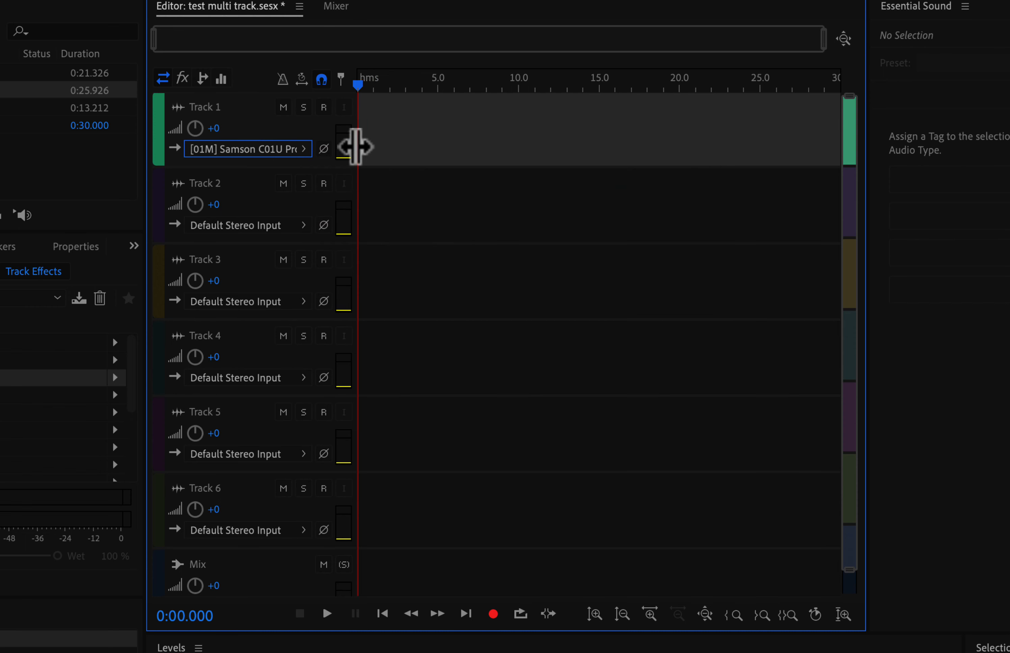
pyautogui.click(346, 113)
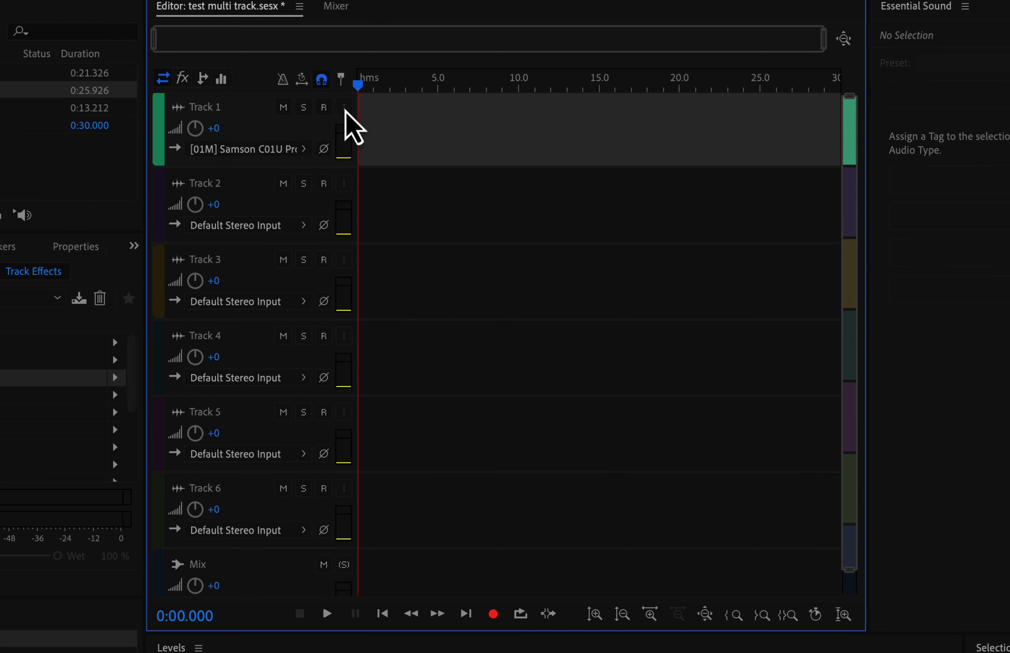
pyautogui.click(324, 107)
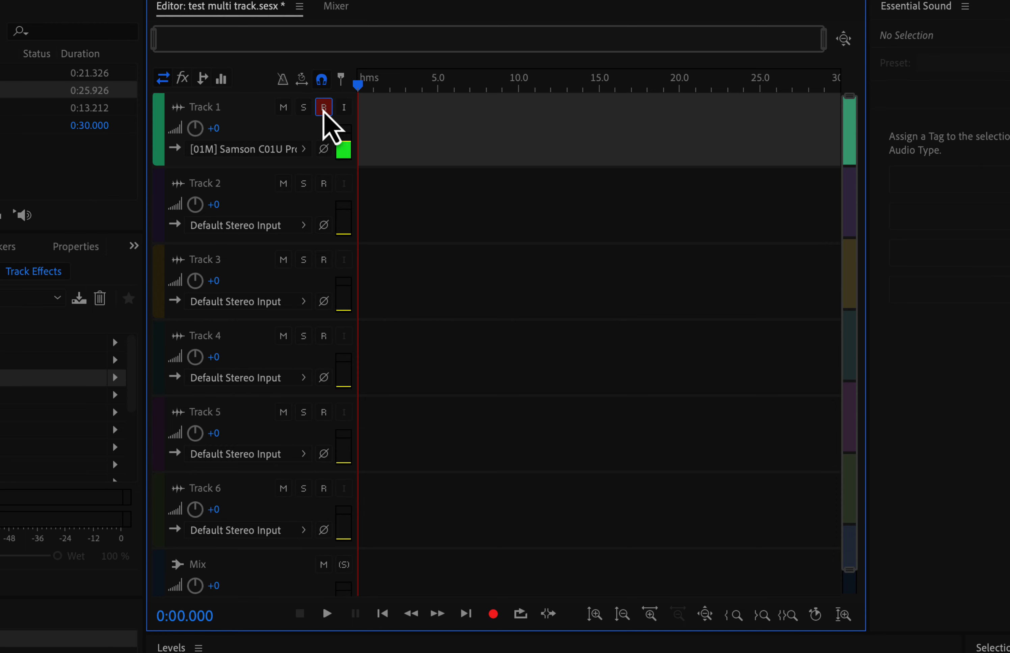
pyautogui.click(343, 108)
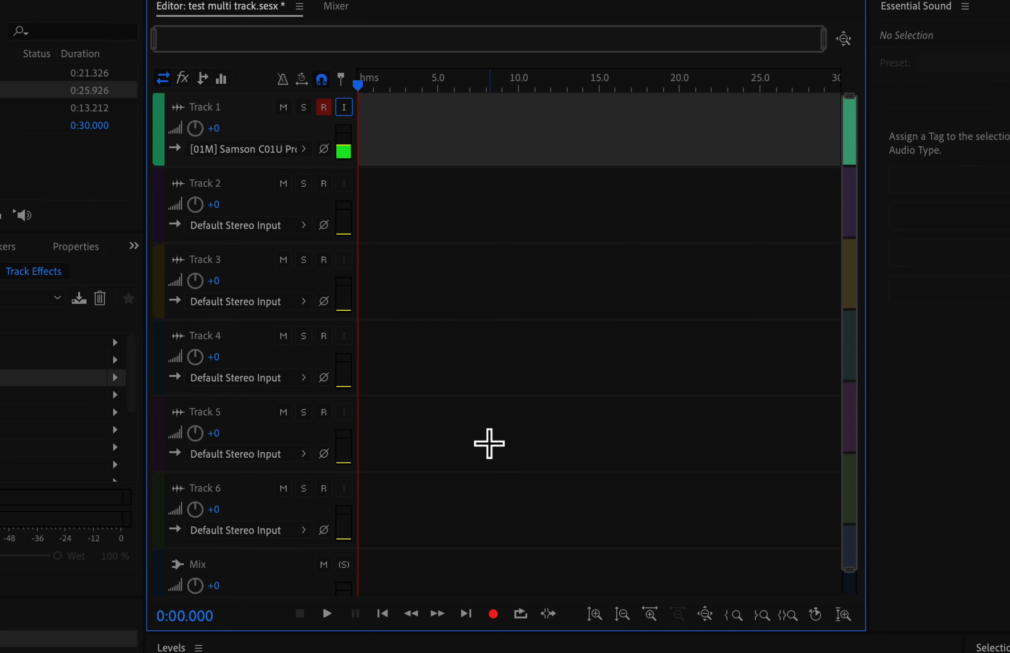
# Record about 13 seconds on Track 1, adding Track 2 to the recording from about 5 seconds in.
pyautogui.click(491, 619)
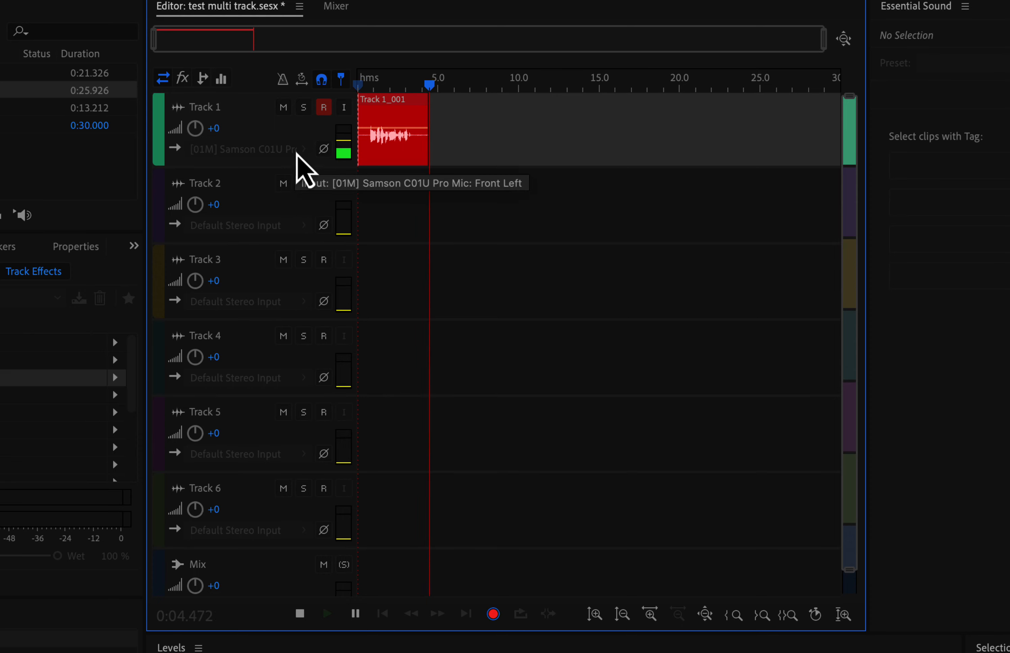
pyautogui.click(323, 186)
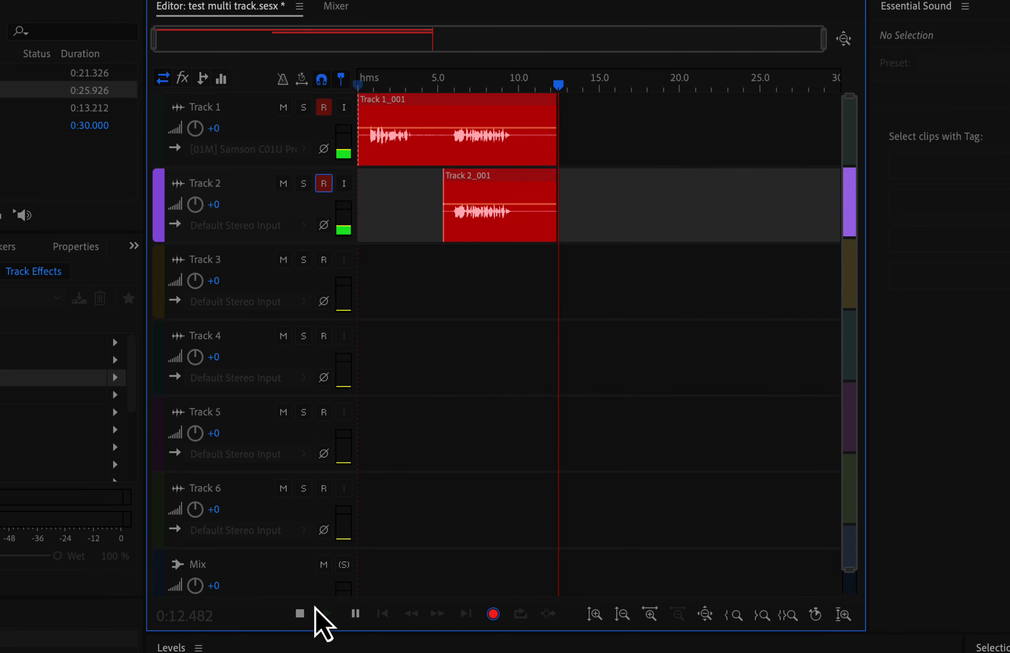
pyautogui.click(299, 615)
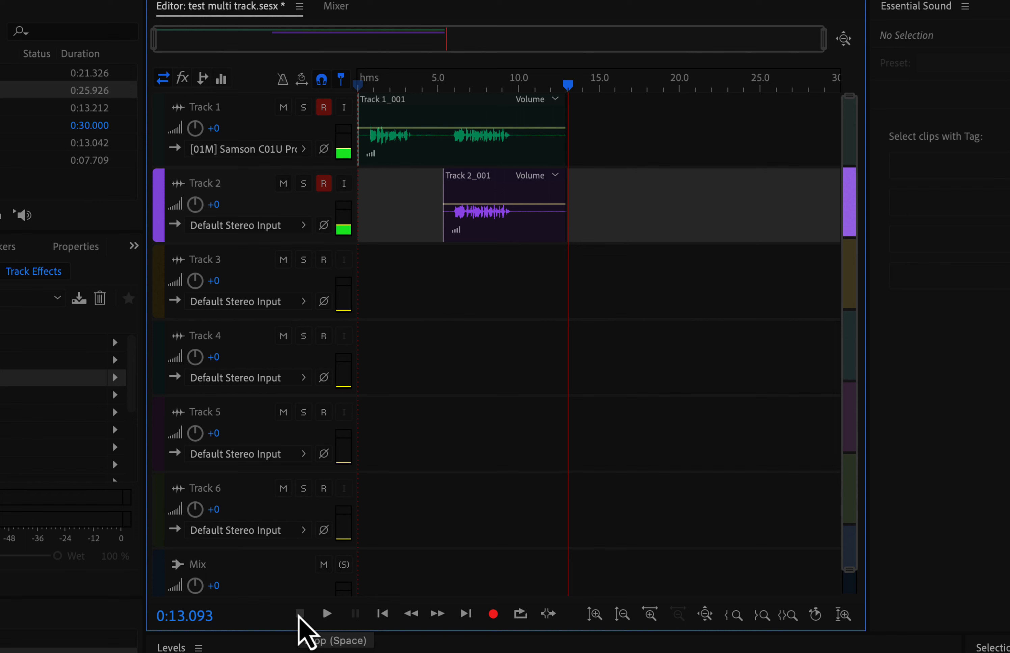
# Disarm Tracks 2 and 1, and move the Track 2 clip to start at about 10 seconds.
pyautogui.click(328, 189)
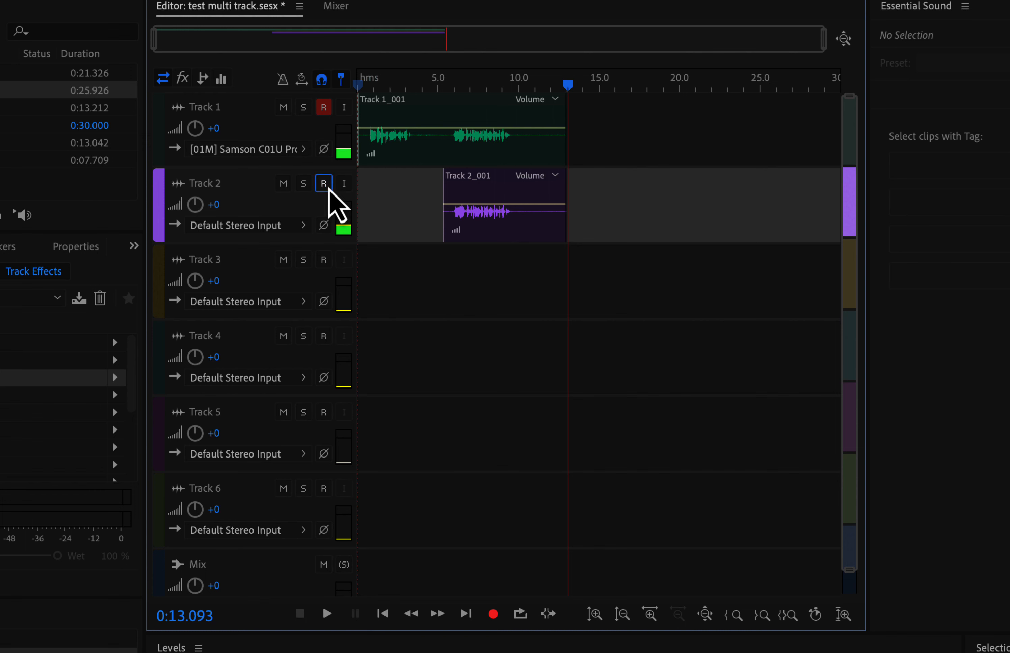
pyautogui.click(325, 109)
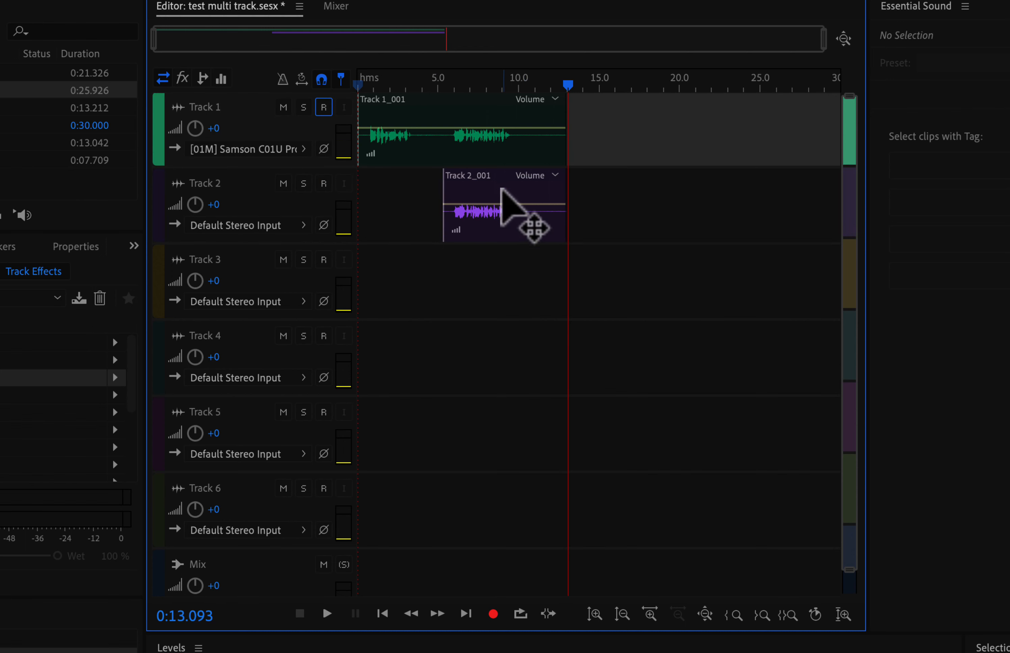
pyautogui.click(493, 180)
pyautogui.moveTo(487, 184); pyautogui.dragTo(564, 182)
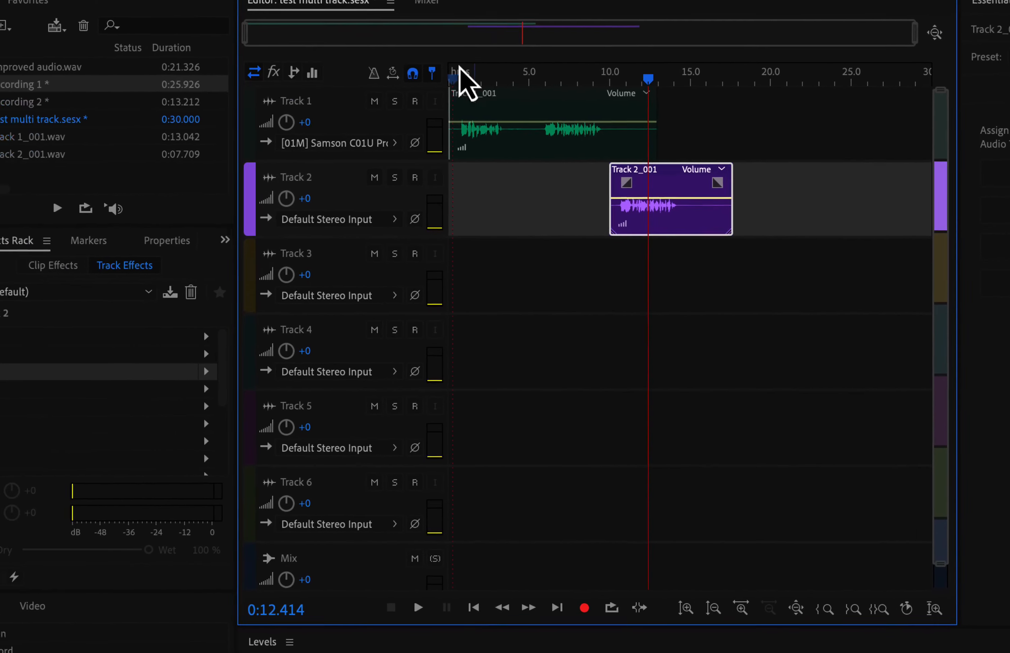
# Browse the Desktop folders in the Media Browser for an audio file to add to the session.
pyautogui.click(10, 236)
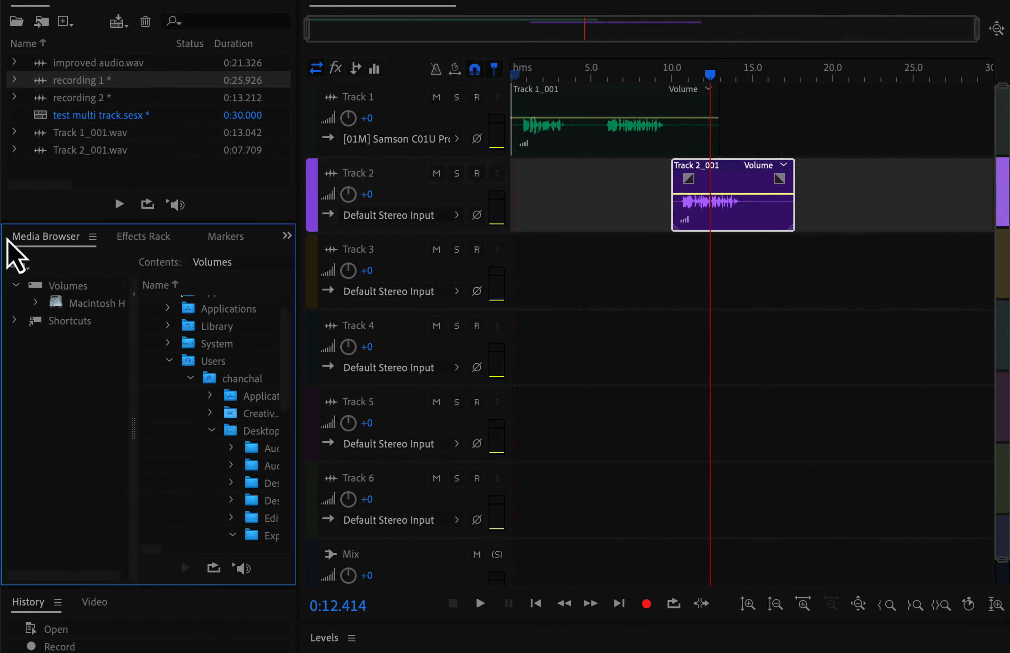
pyautogui.scroll(-3, 184, 391)
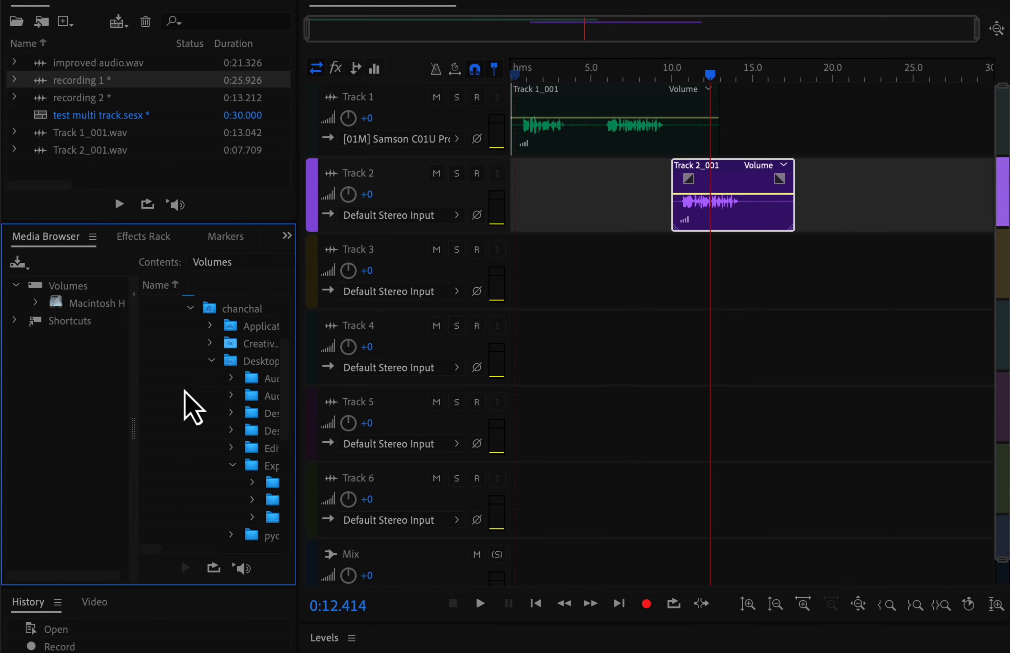
pyautogui.hscroll(2, 193, 407)
pyautogui.scroll(-1, 193, 407)
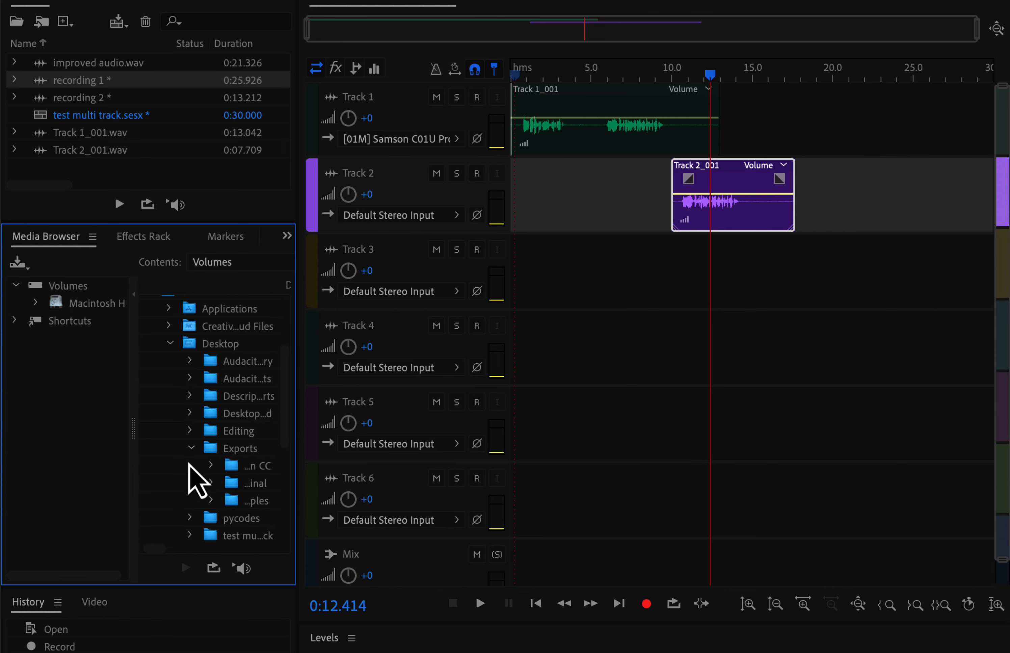
pyautogui.click(191, 448)
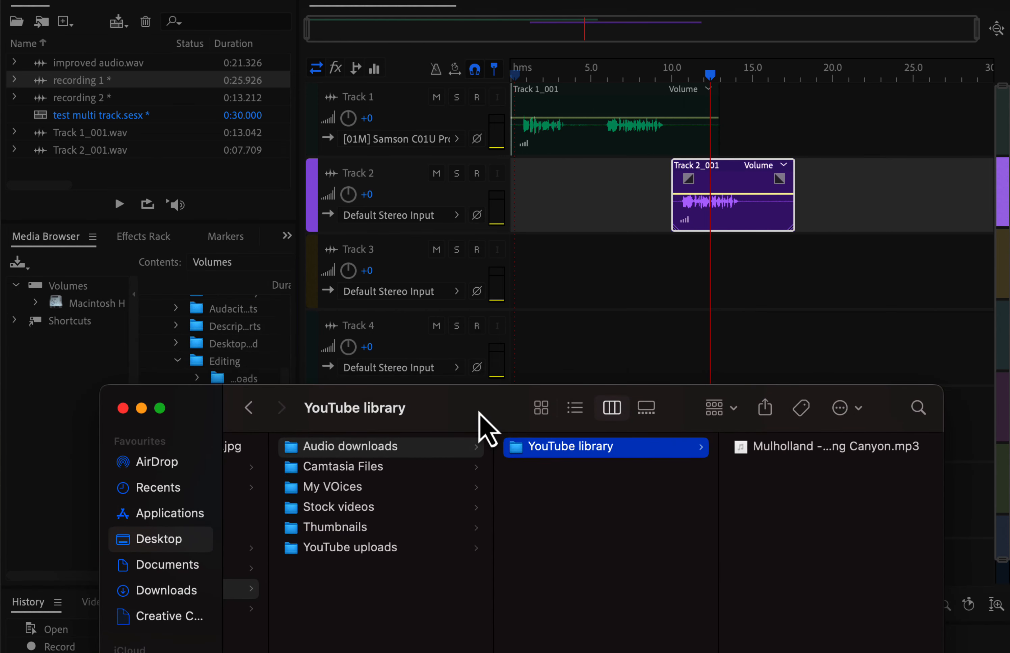
# Switch to Finder, place Mulholland - King Canyon.mp3 from the YouTube library folder on Track 3 at about 3.5 seconds, and close the Finder window.
pyautogui.click(797, 448)
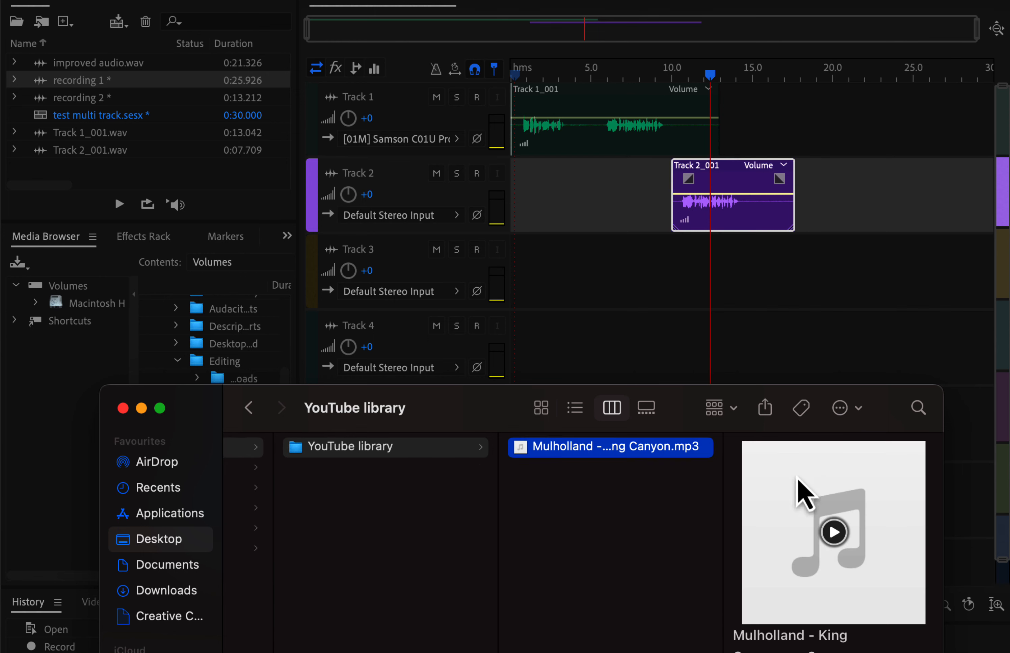
pyautogui.scroll(-3, 804, 642)
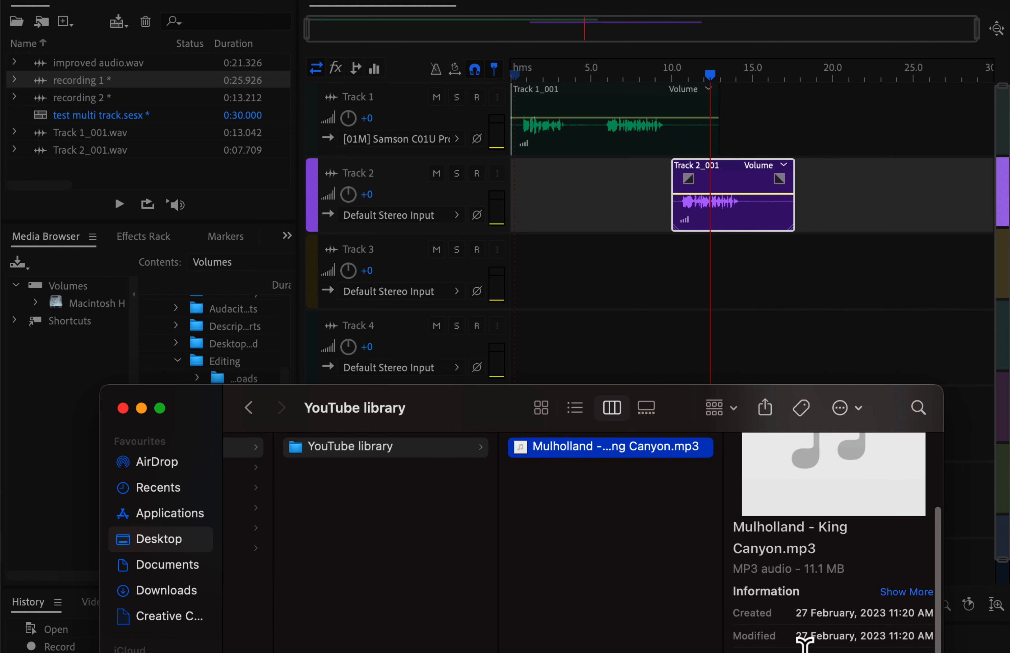
pyautogui.moveTo(618, 450); pyautogui.dragTo(569, 275)
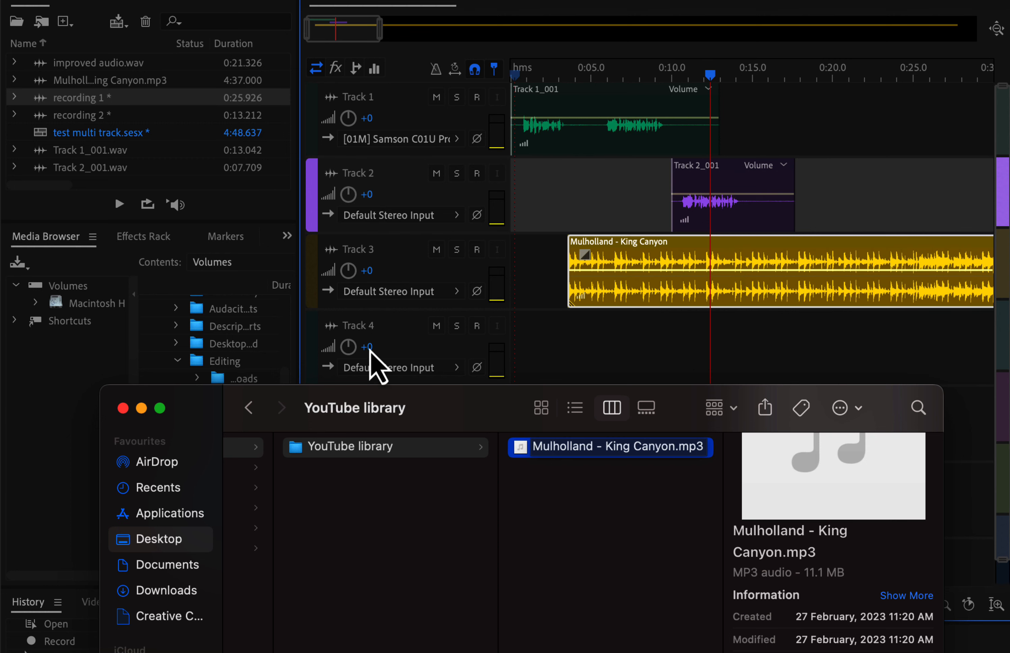
pyautogui.click(123, 409)
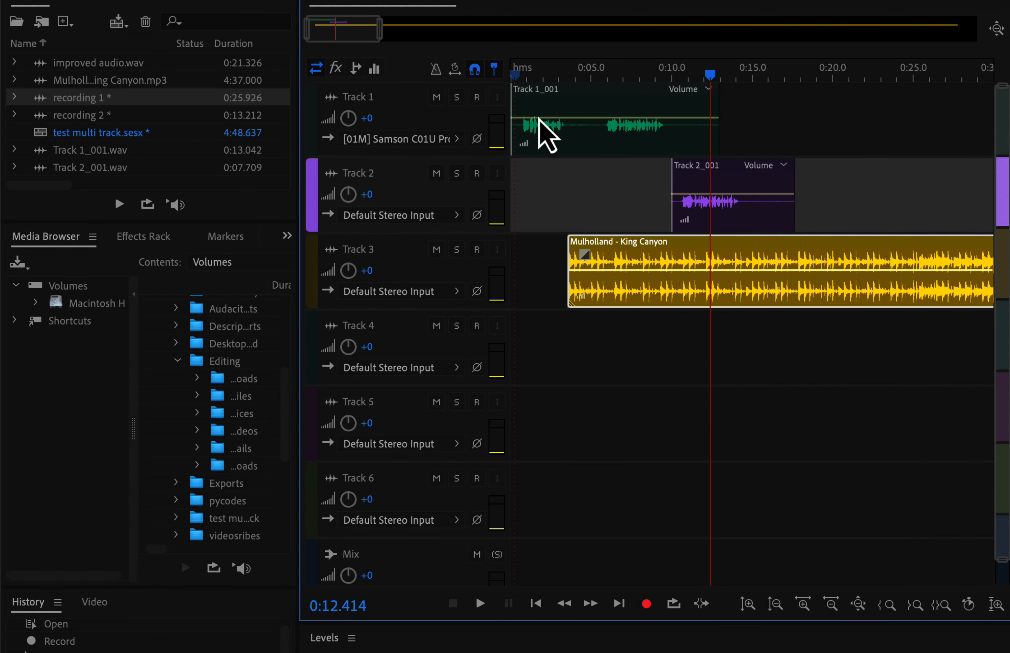
# Play the session from near the beginning to hear the music under the Track 1 voice.
pyautogui.click(516, 79)
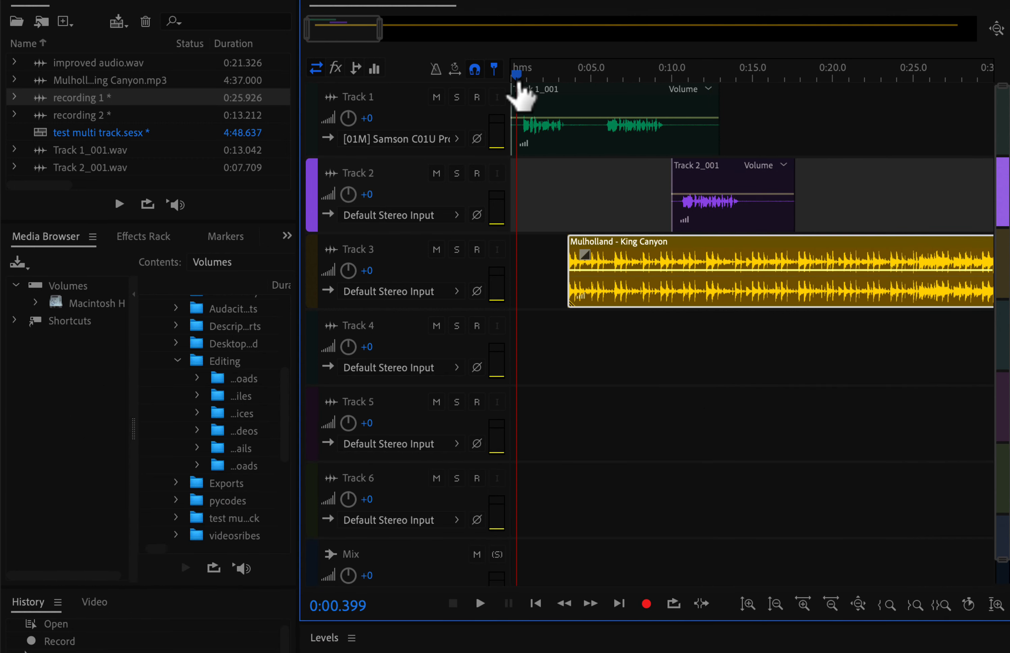
pyautogui.press('space')
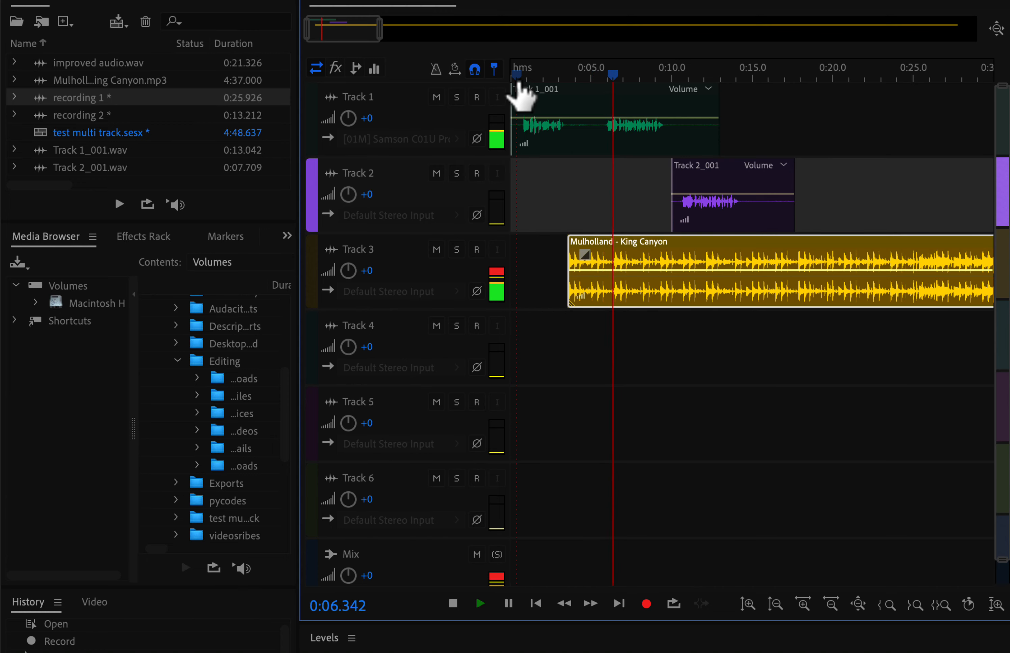
pyautogui.press('space')
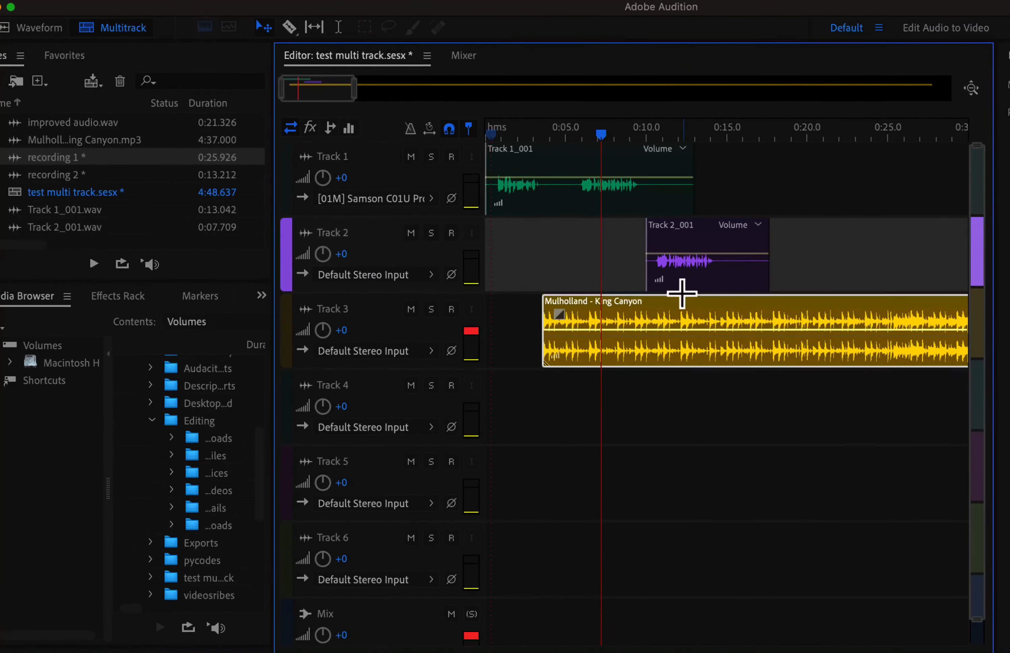
# Split the Mulholland - King Canyon clip with the Razor at about 18 seconds and delete the part after the cut.
pyautogui.click(778, 183)
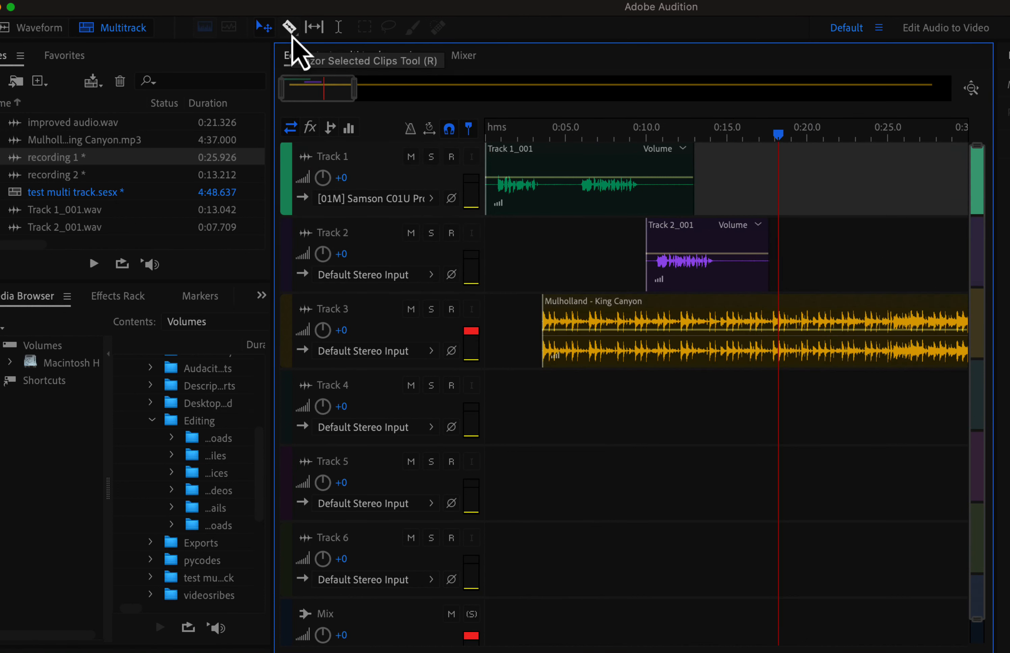
pyautogui.click(292, 35)
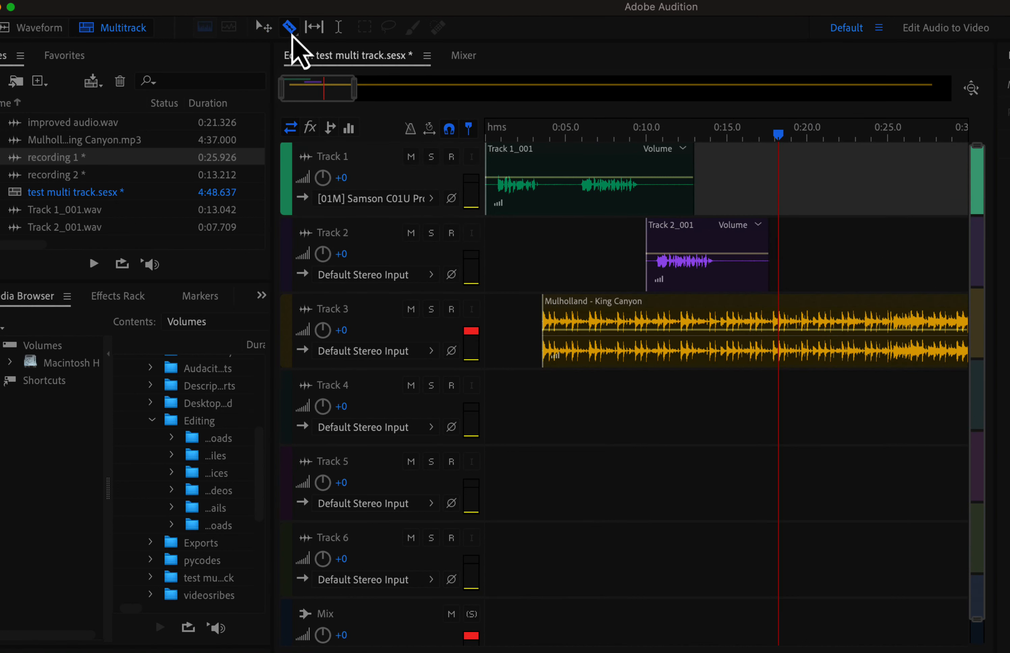
pyautogui.click(776, 314)
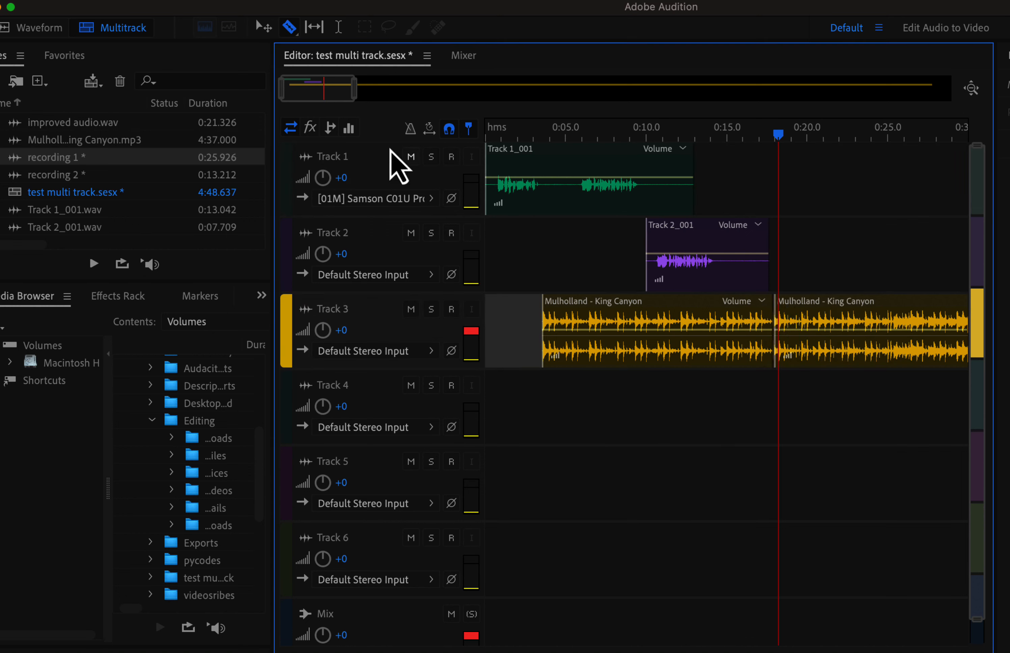
pyautogui.click(338, 27)
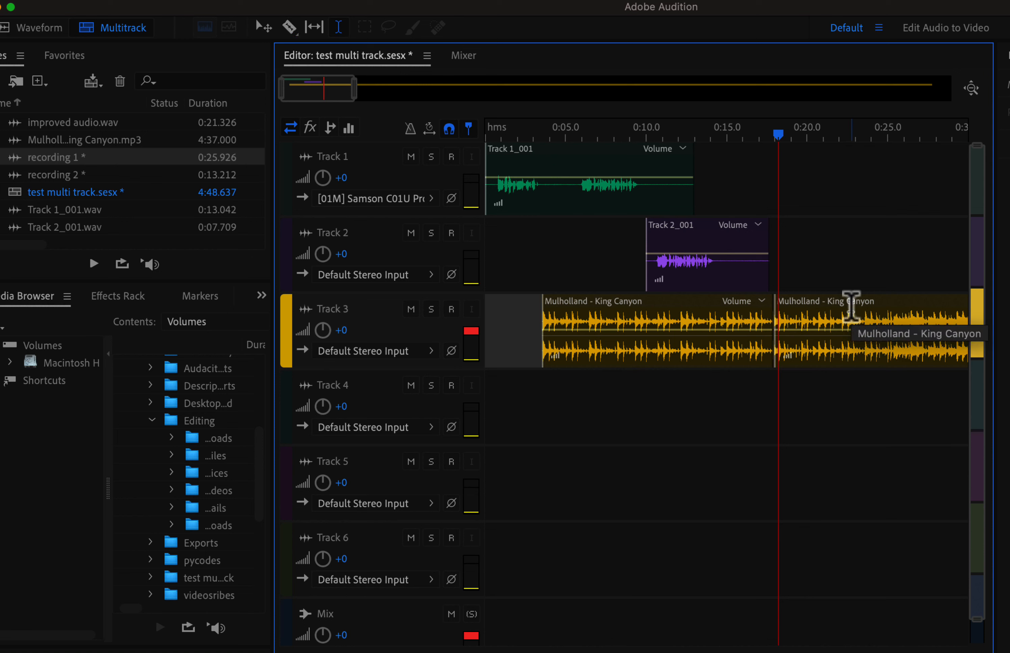
pyautogui.click(850, 307)
pyautogui.press('Delete')
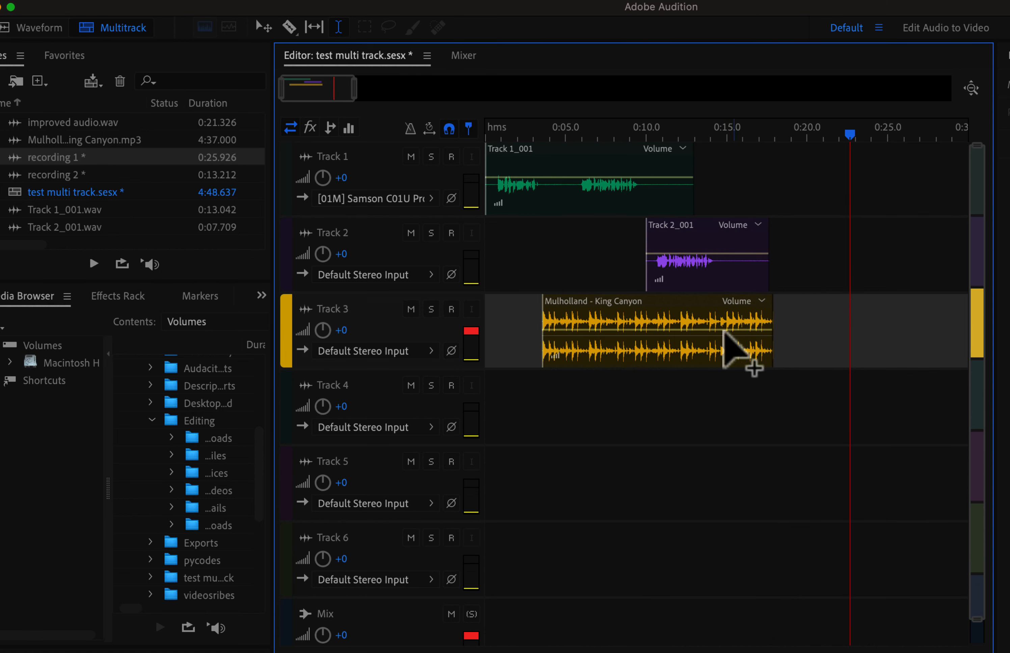
# Give the Mulholland - King Canyon clip on Track 3 a fade-in and a fade-out of about 4 seconds each.
pyautogui.click(686, 304)
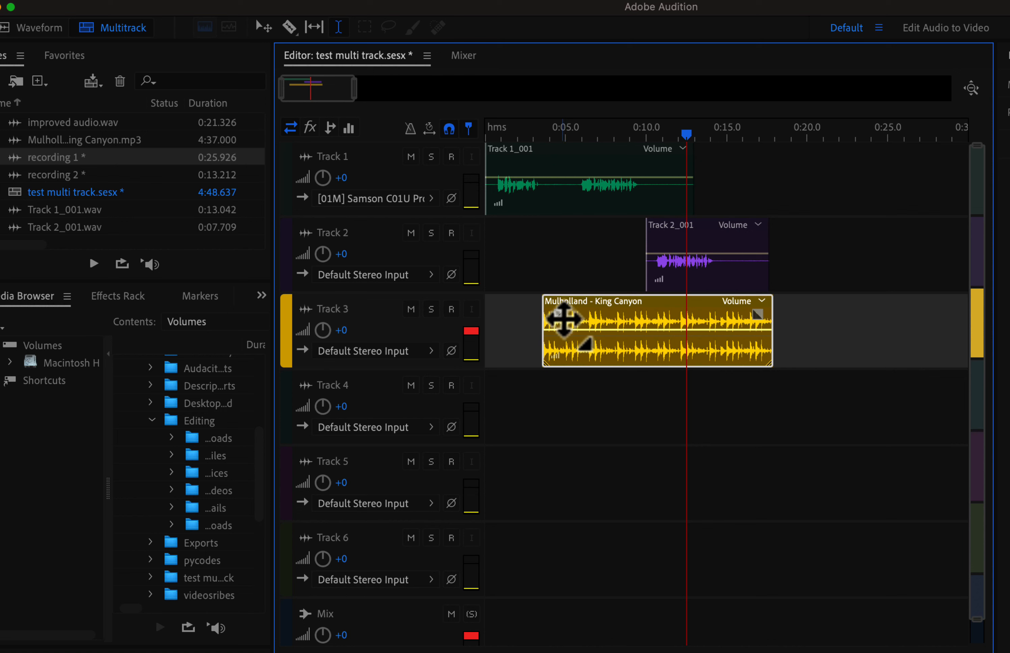
pyautogui.moveTo(560, 315); pyautogui.dragTo(593, 317)
pyautogui.moveTo(614, 319)
pyautogui.mouseDown()
pyautogui.moveTo(627, 321)
pyautogui.moveTo(621, 317)
pyautogui.mouseUp()
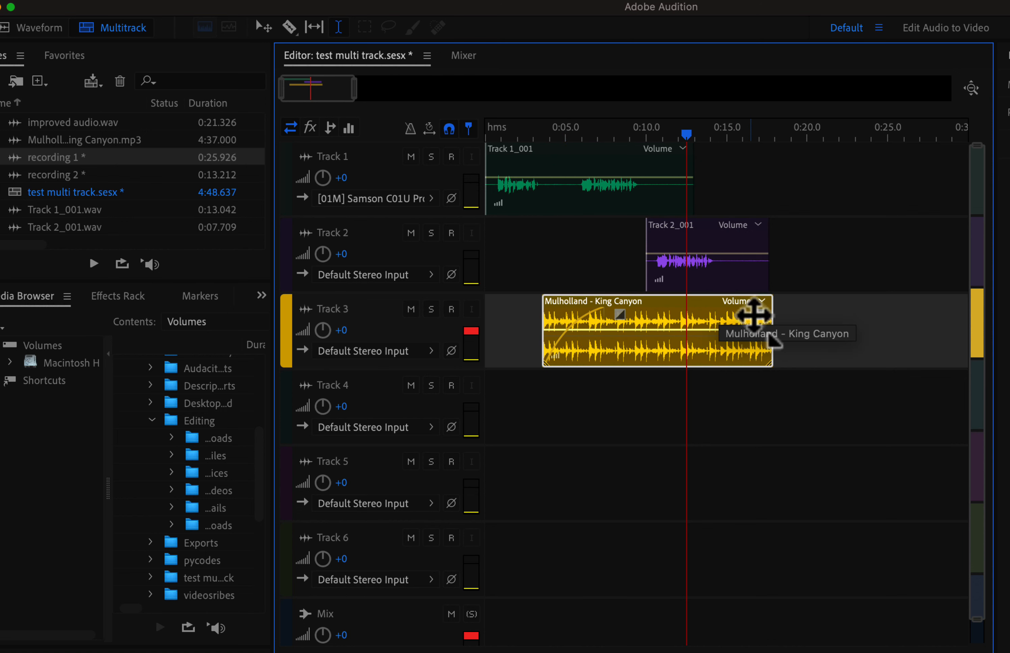
pyautogui.moveTo(759, 315); pyautogui.dragTo(689, 315)
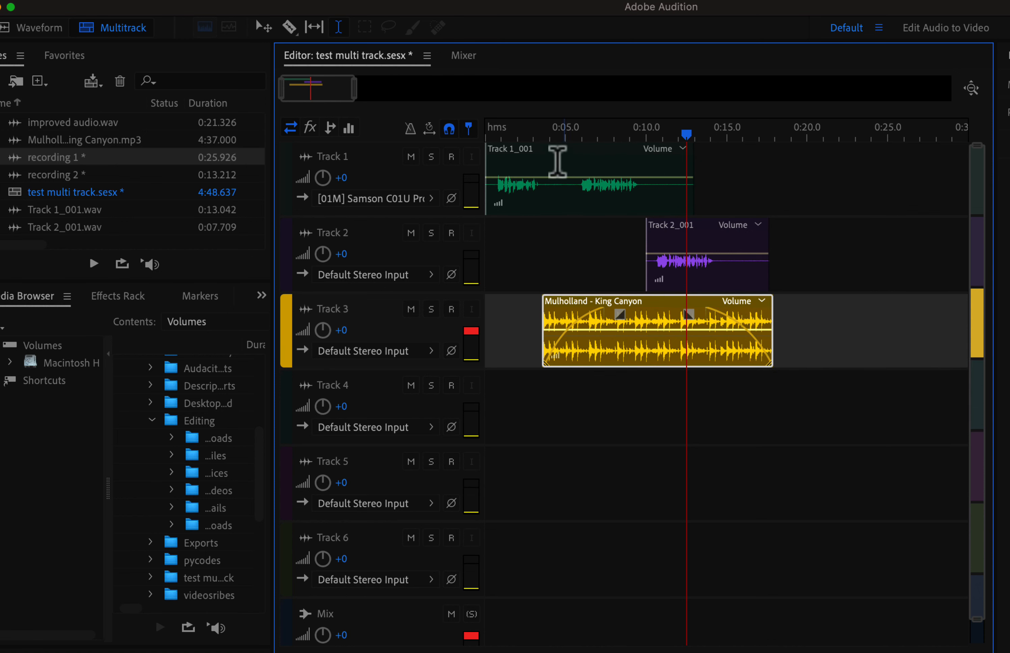
# Play the session from about 2 seconds to check the music's fade-in.
pyautogui.click(520, 136)
pyautogui.press('space')
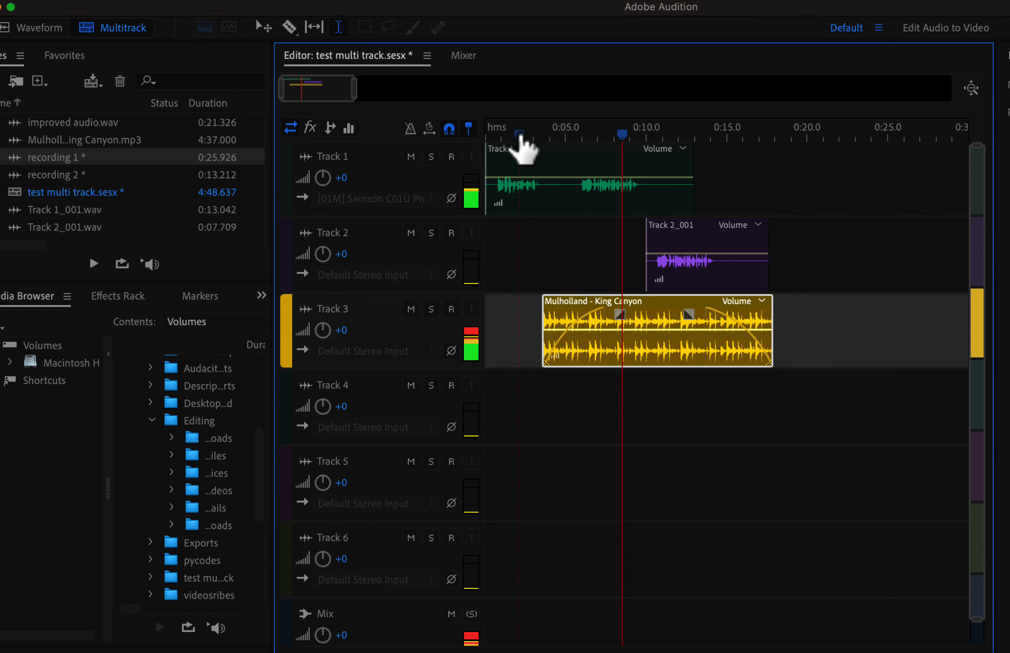
pyautogui.press('space')
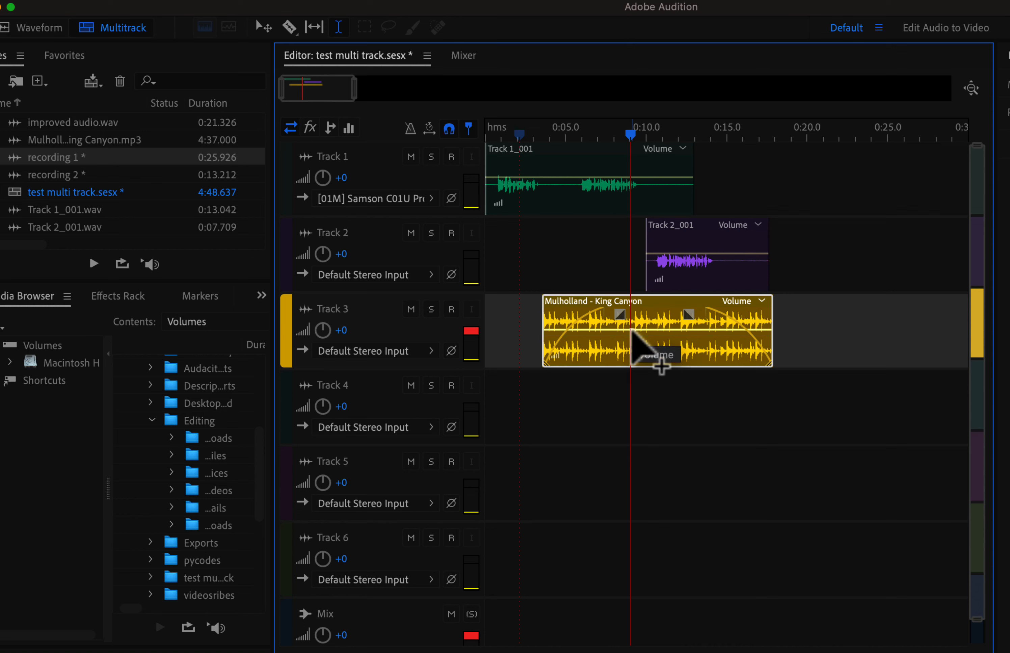
# Lower the volume envelope of the Track 3 music clip slightly and play the mix from about 5 seconds.
pyautogui.moveTo(644, 330); pyautogui.dragTo(644, 340)
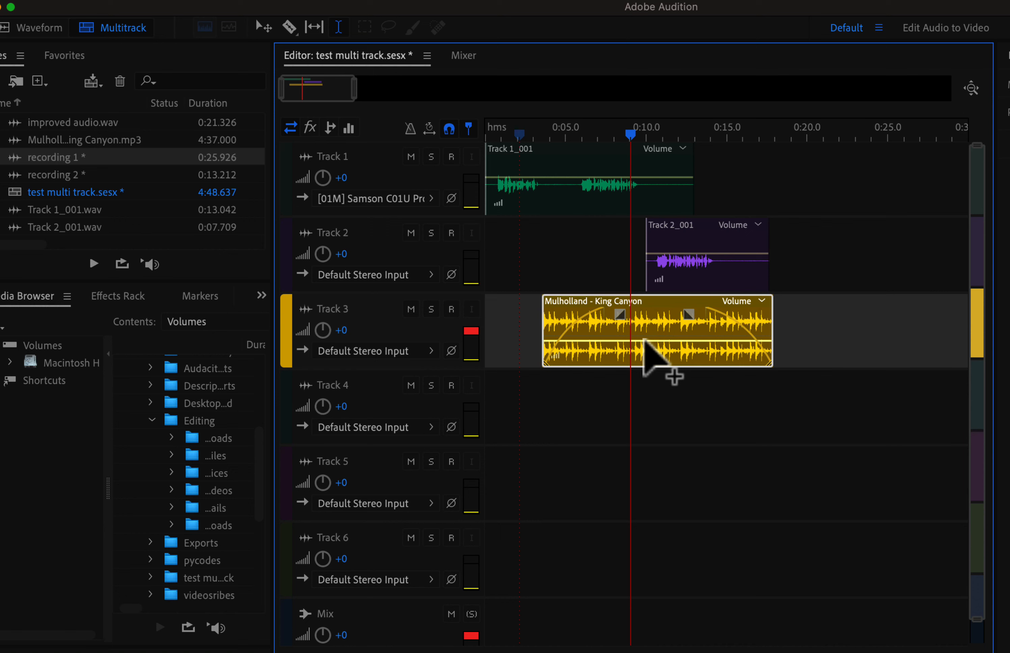
pyautogui.click(565, 182)
pyautogui.press('space')
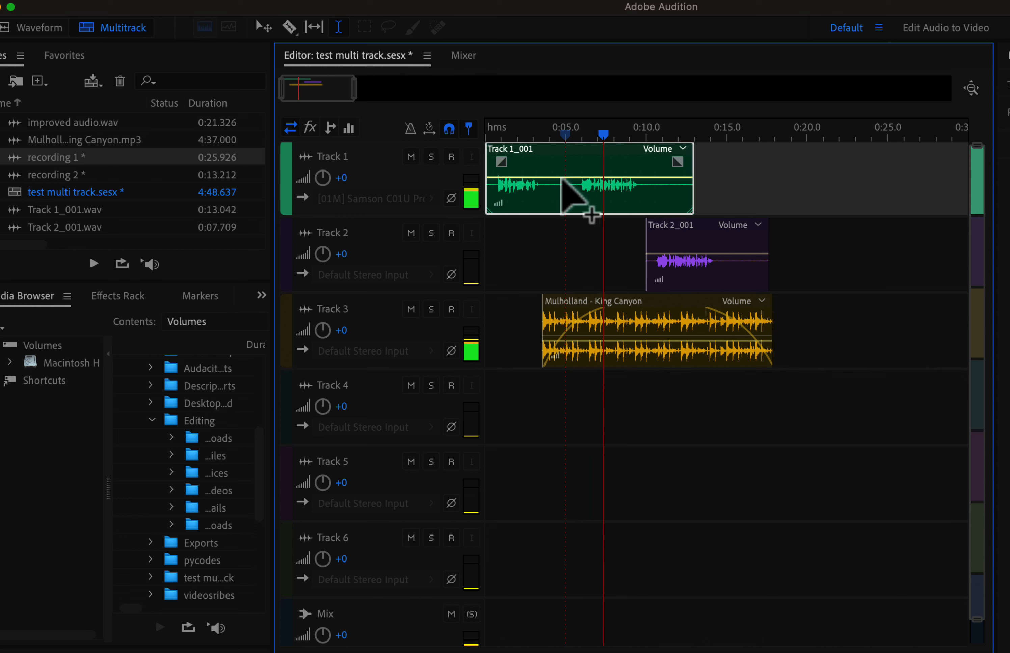
pyautogui.press('space')
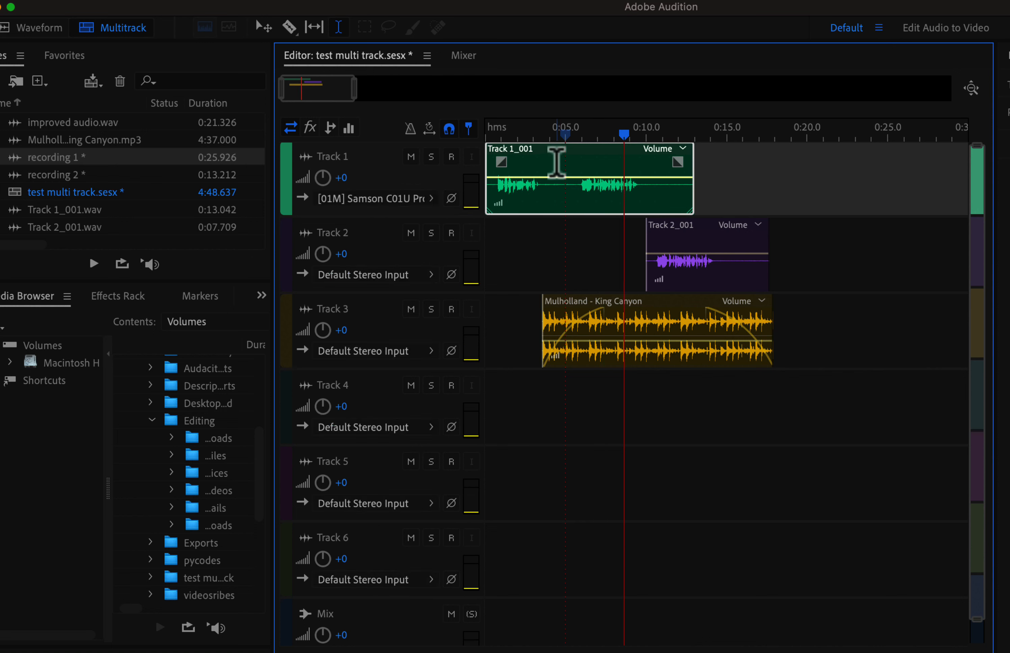
# Add the Amplify effect to Track 1 in its first track effect slot, using the +6dB Boost preset.
pyautogui.click(581, 162)
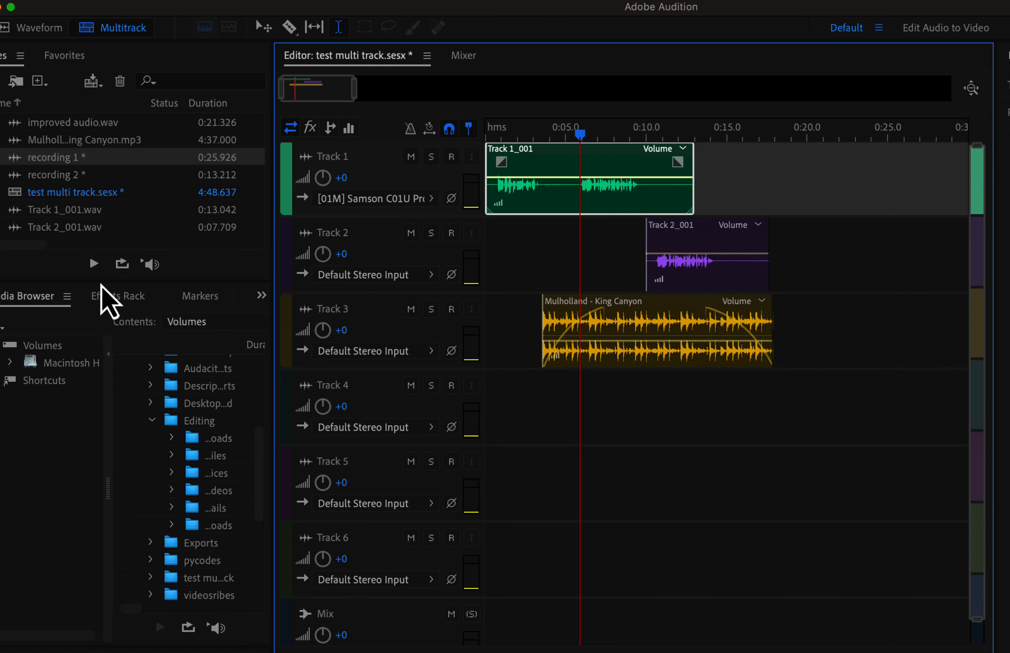
pyautogui.click(118, 297)
pyautogui.click(242, 391)
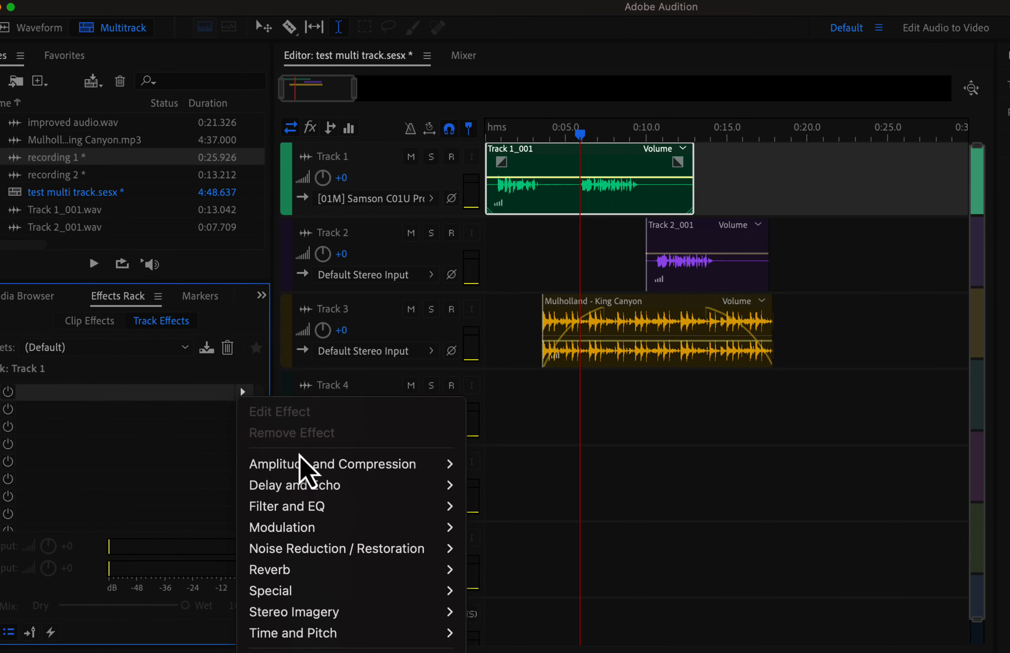
pyautogui.moveTo(280, 465)
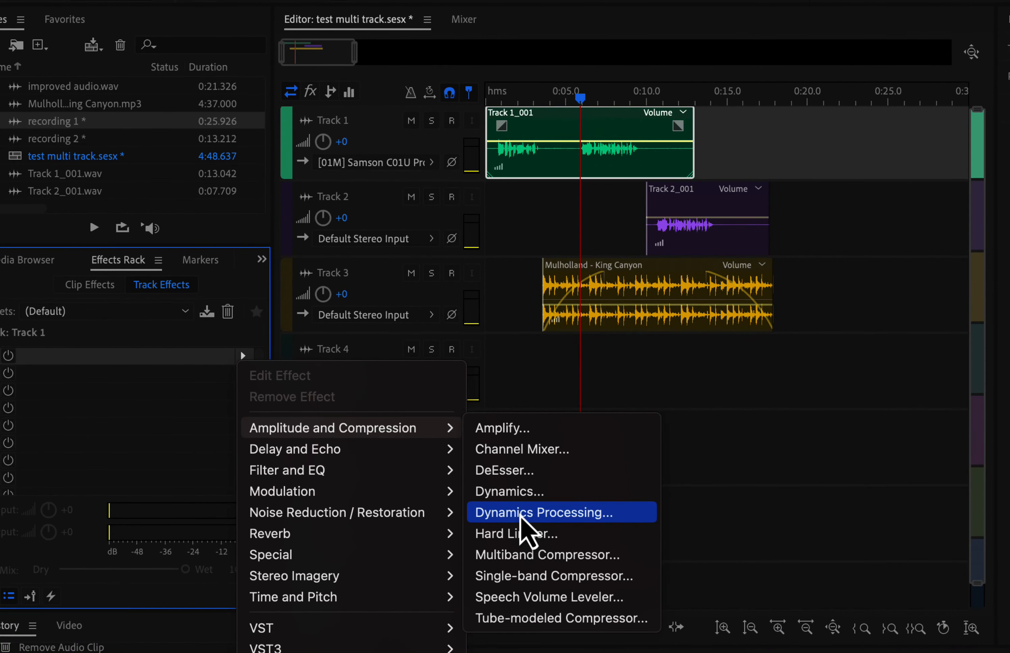
pyautogui.click(514, 436)
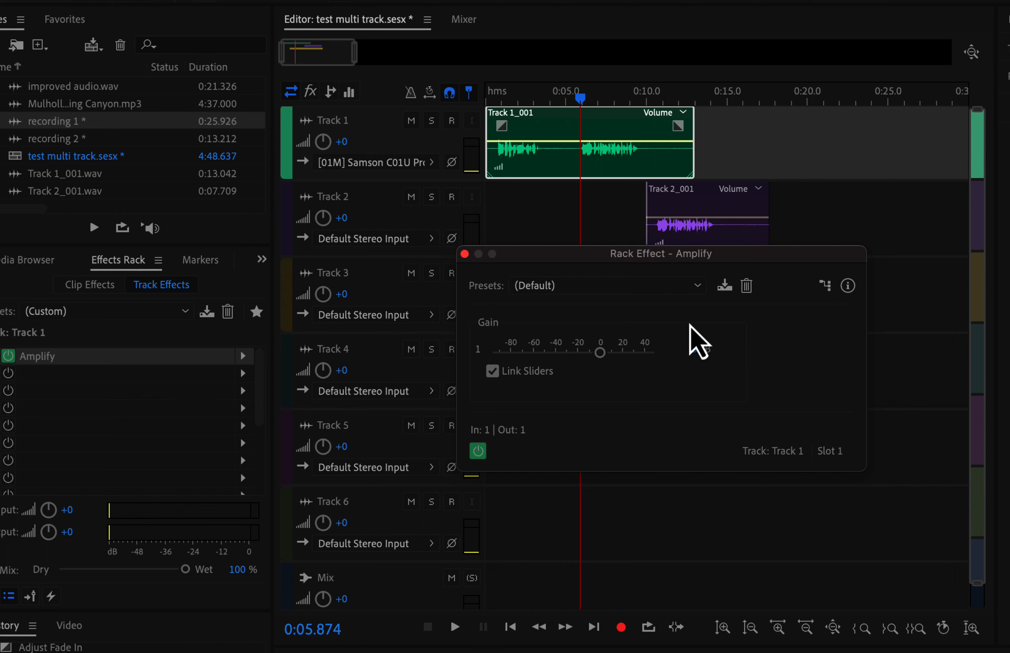
pyautogui.click(631, 288)
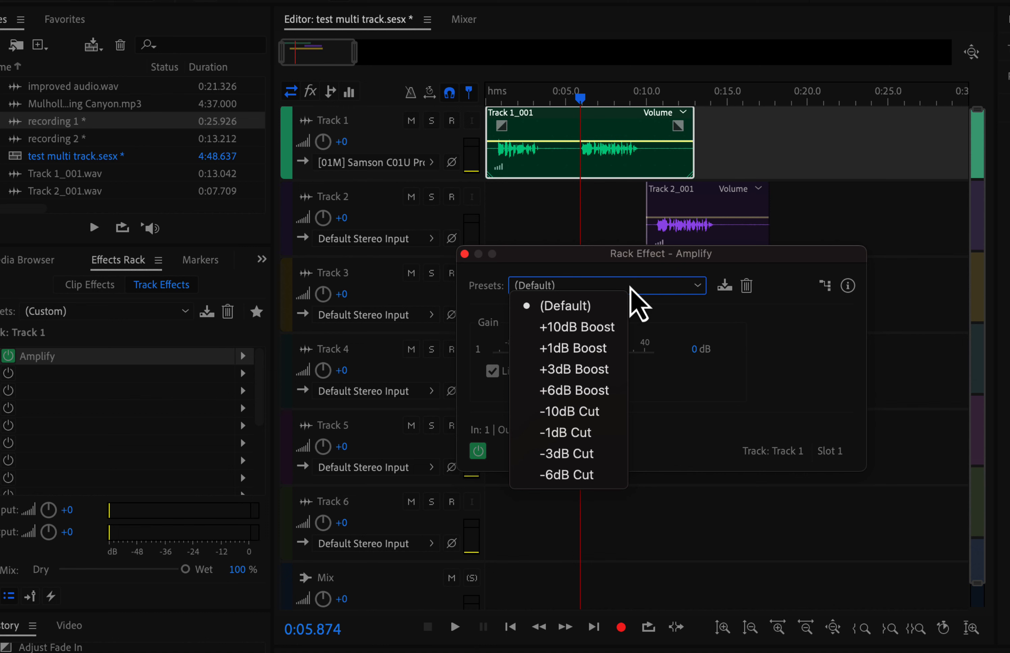
pyautogui.click(580, 391)
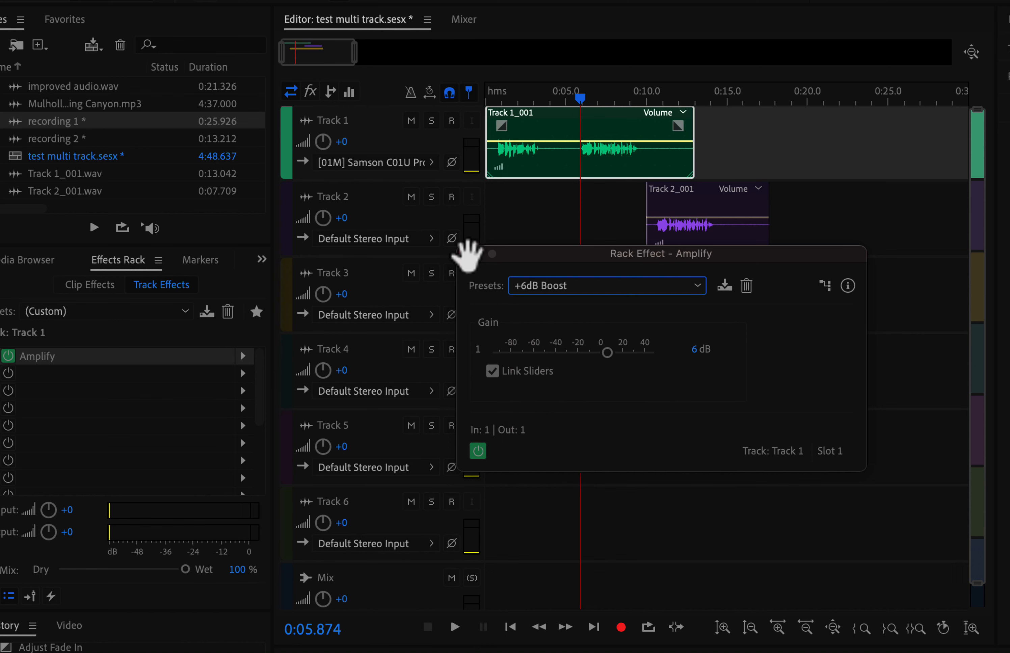
pyautogui.click(464, 254)
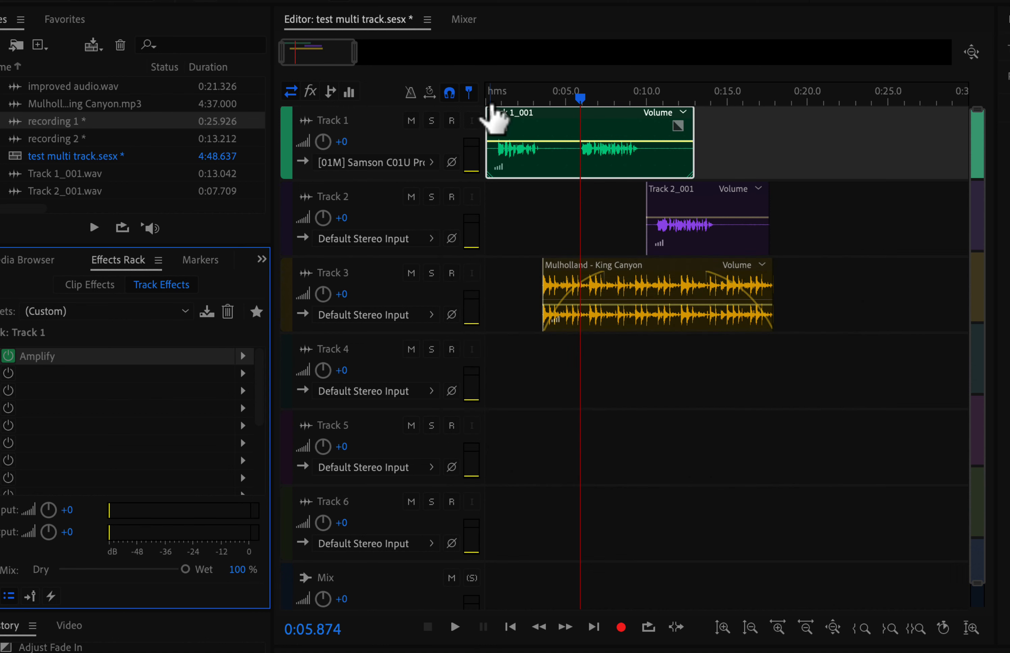
# Play the session from the start to hear the amplified Track 1 voice against the music.
pyautogui.click(490, 111)
pyautogui.press('space')
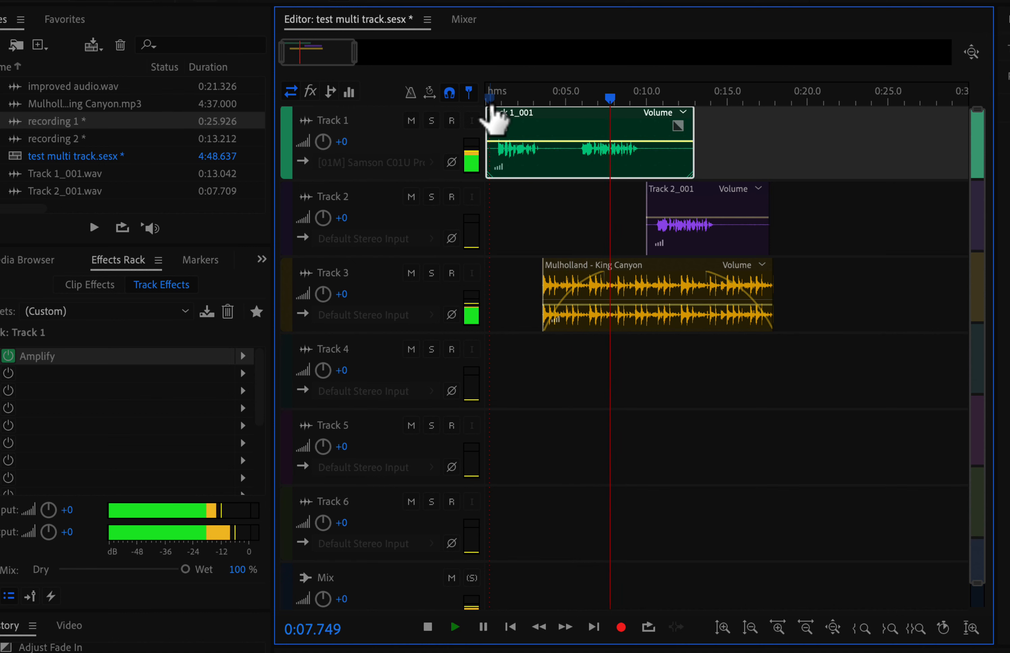
pyautogui.press('space')
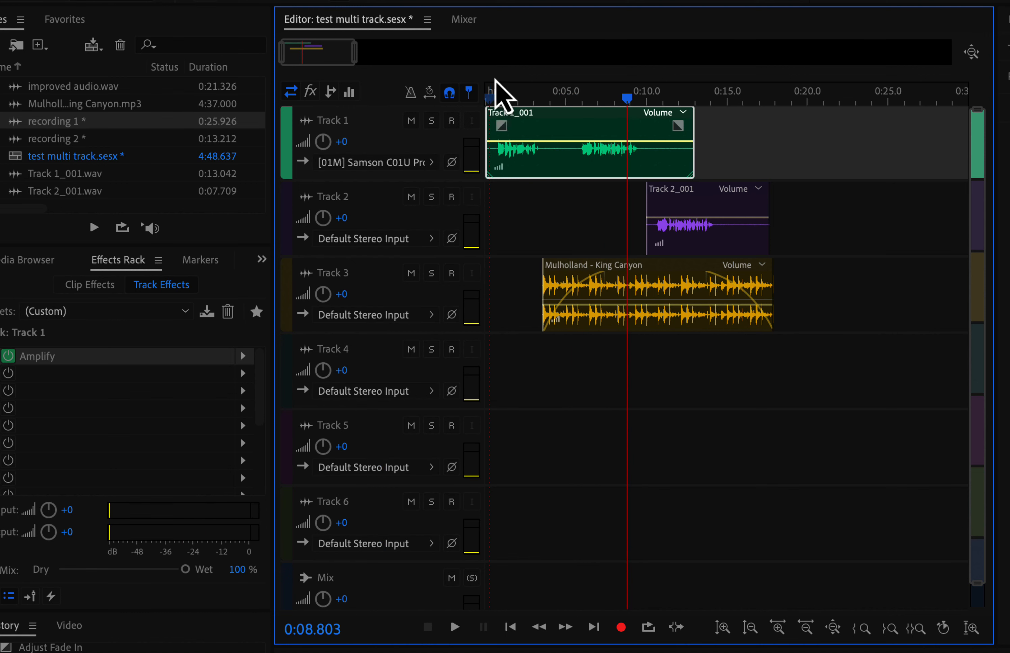
# Add the DeNoise effect to the Mix track in its first track effect slot, using the Light Noise Reduction preset.
pyautogui.click(387, 591)
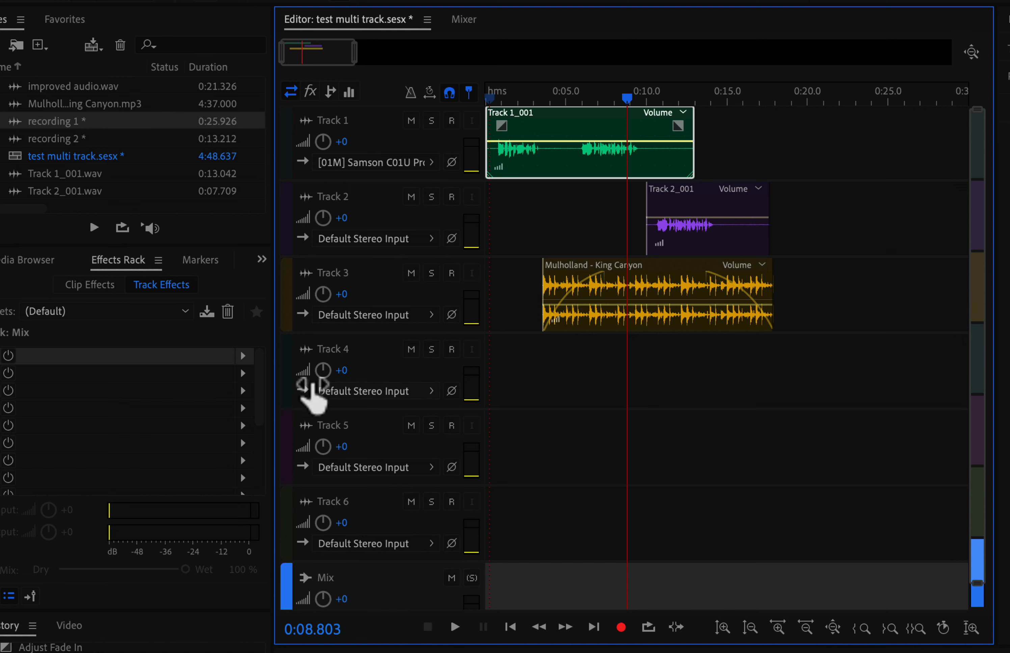
pyautogui.click(242, 355)
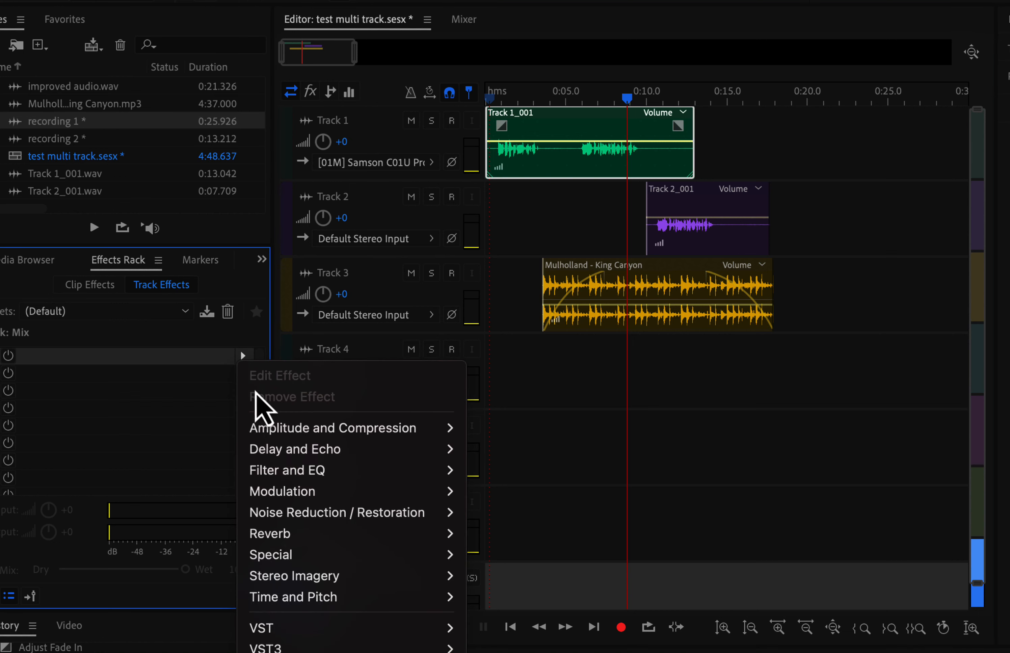
pyautogui.moveTo(273, 435)
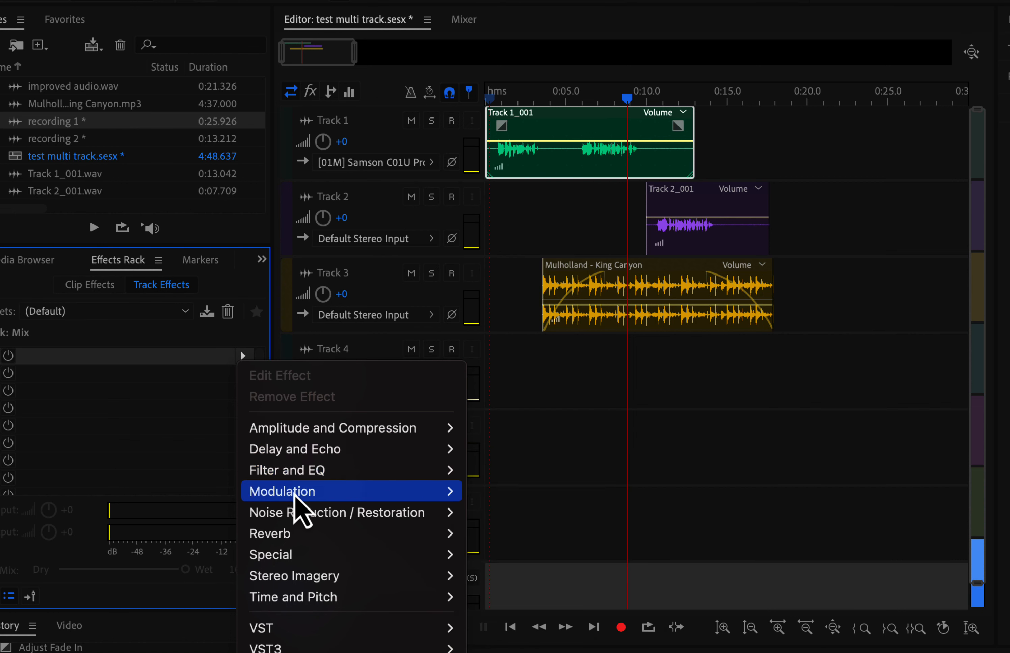
pyautogui.moveTo(300, 515)
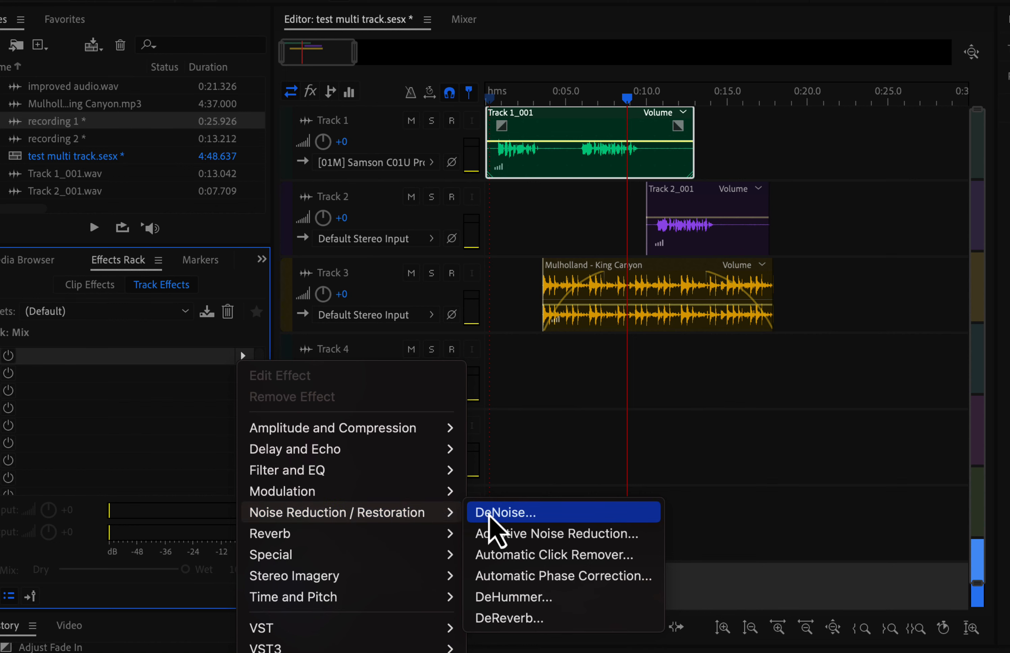
pyautogui.click(505, 512)
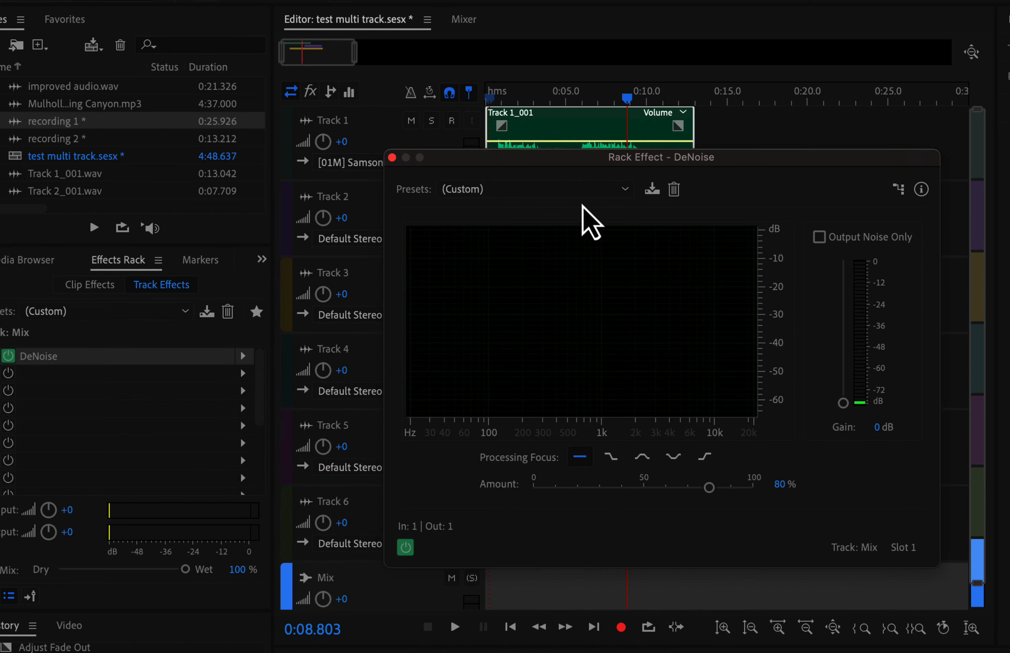
pyautogui.moveTo(614, 158); pyautogui.dragTo(779, 144)
pyautogui.click(712, 181)
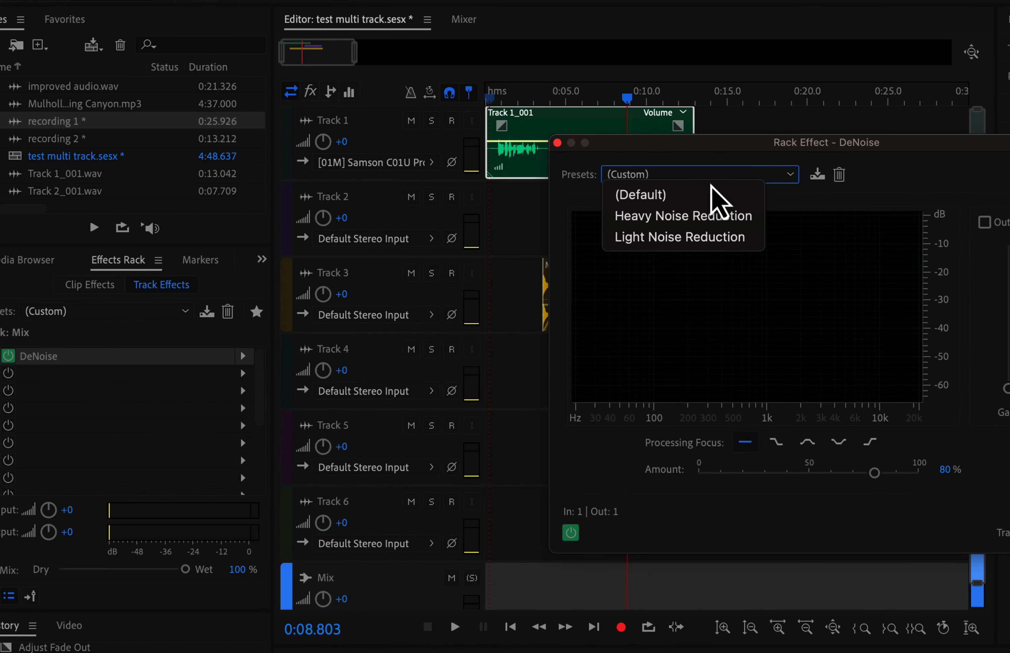
pyautogui.click(673, 237)
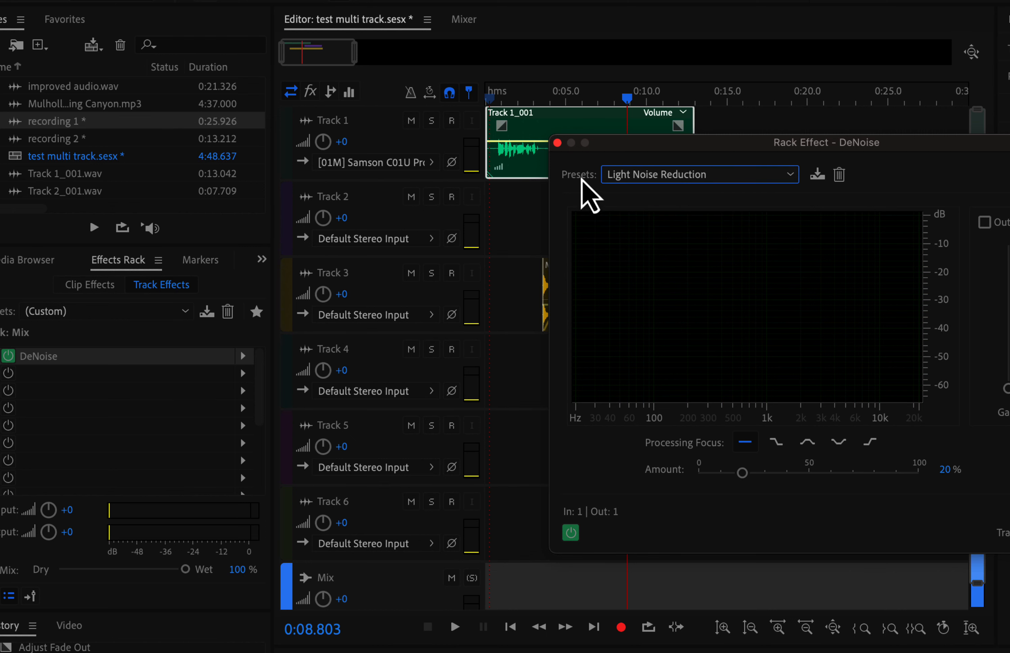
pyautogui.click(557, 143)
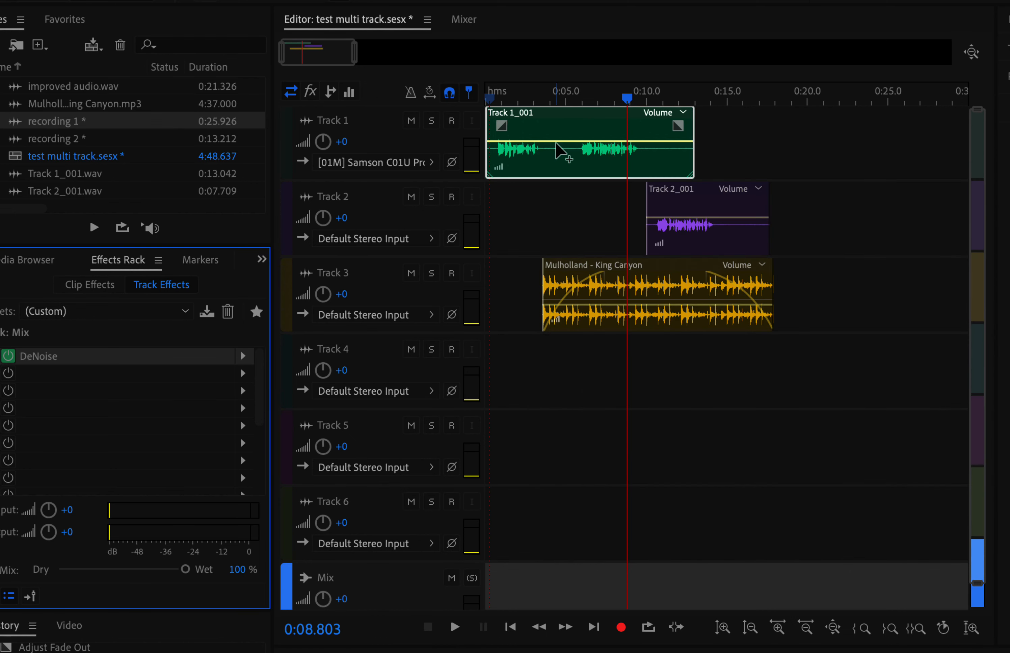
pyautogui.click(520, 157)
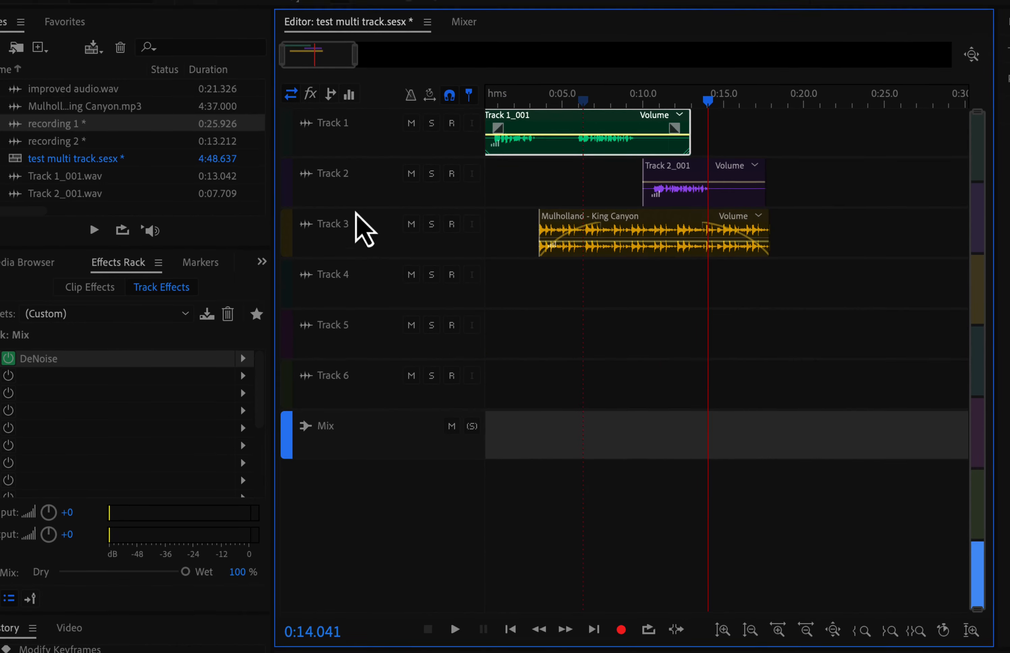
# Mix down the entire multitrack session to a new file.
pyautogui.click(234, 11)
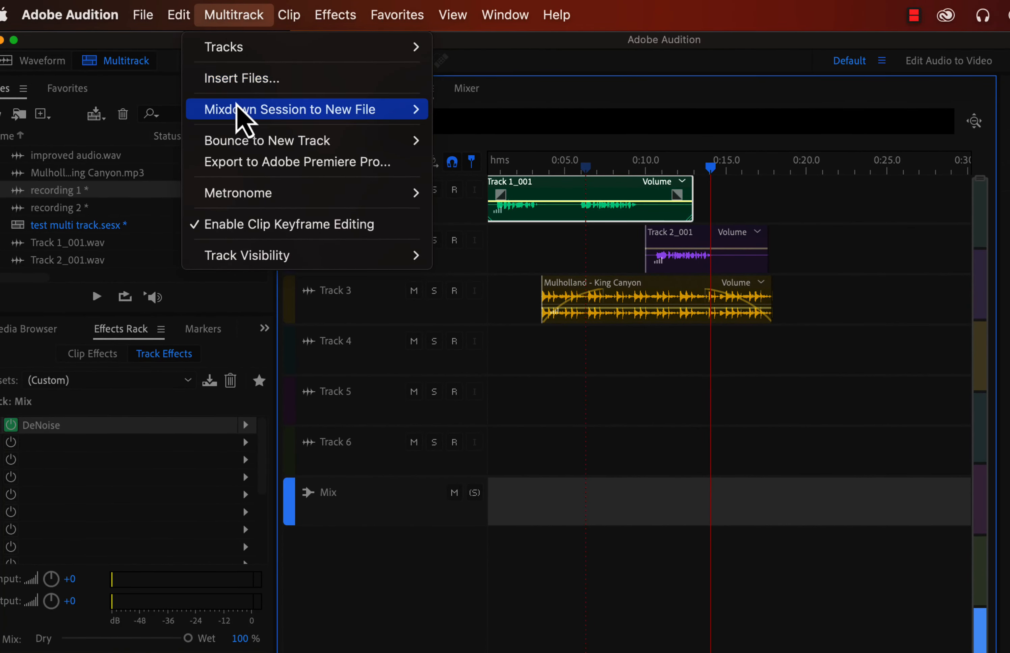
pyautogui.moveTo(237, 112)
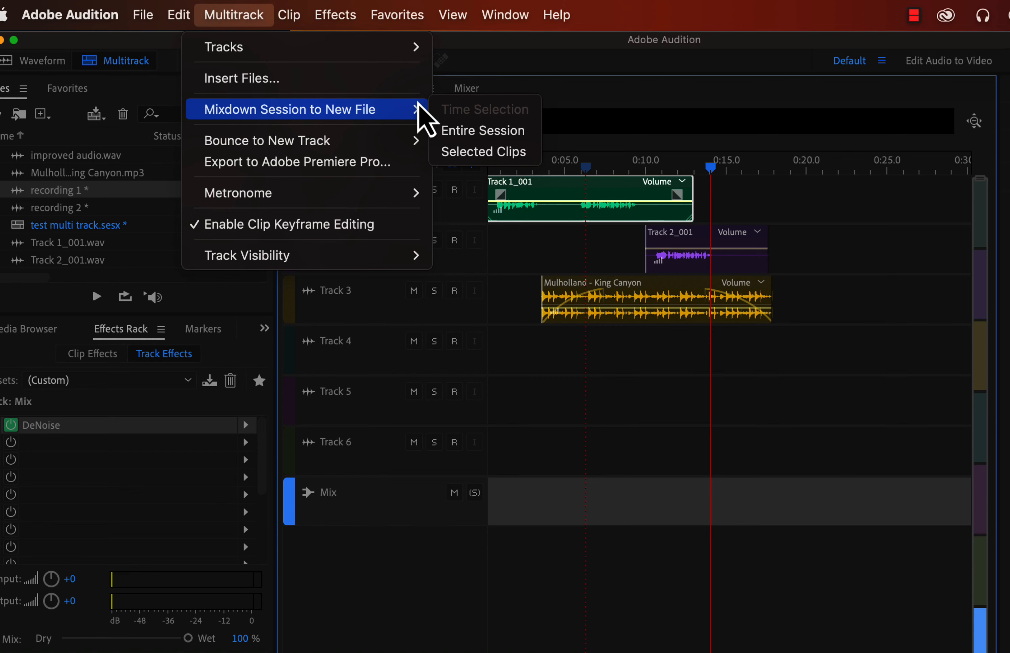
pyautogui.click(465, 132)
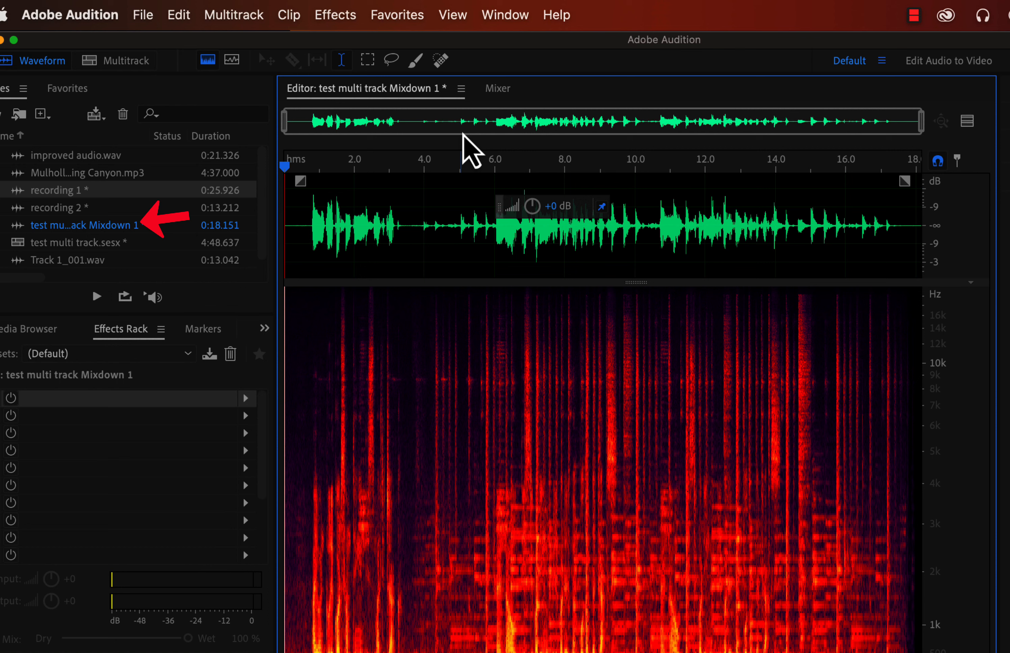
# Open the new mixdown file in the waveform editor and play it from the start.
pyautogui.click(176, 225)
pyautogui.doubleClick(106, 231)
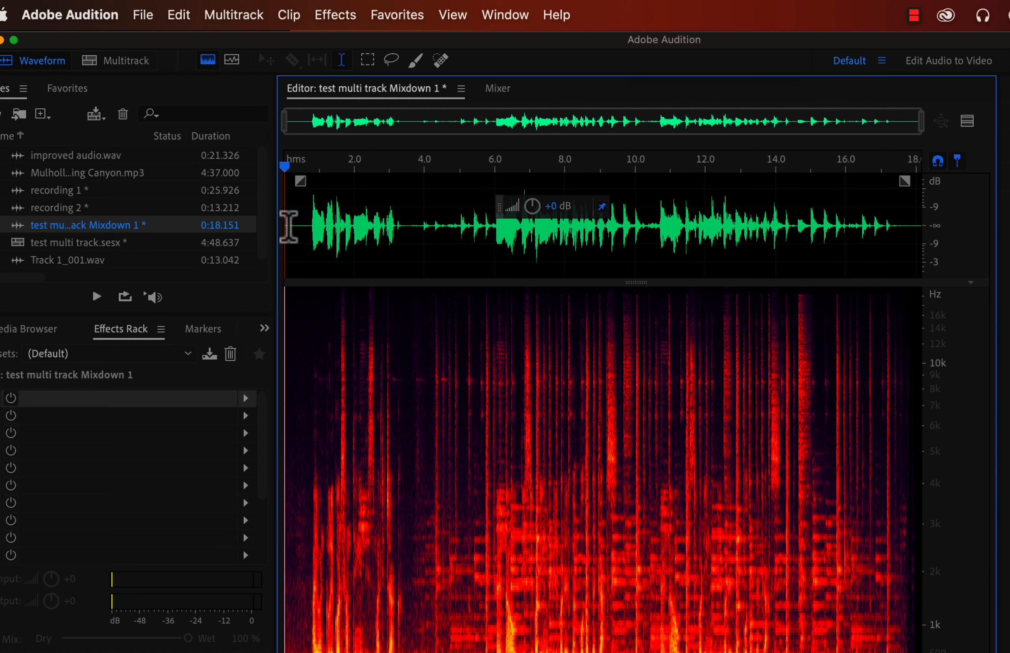
pyautogui.press('space')
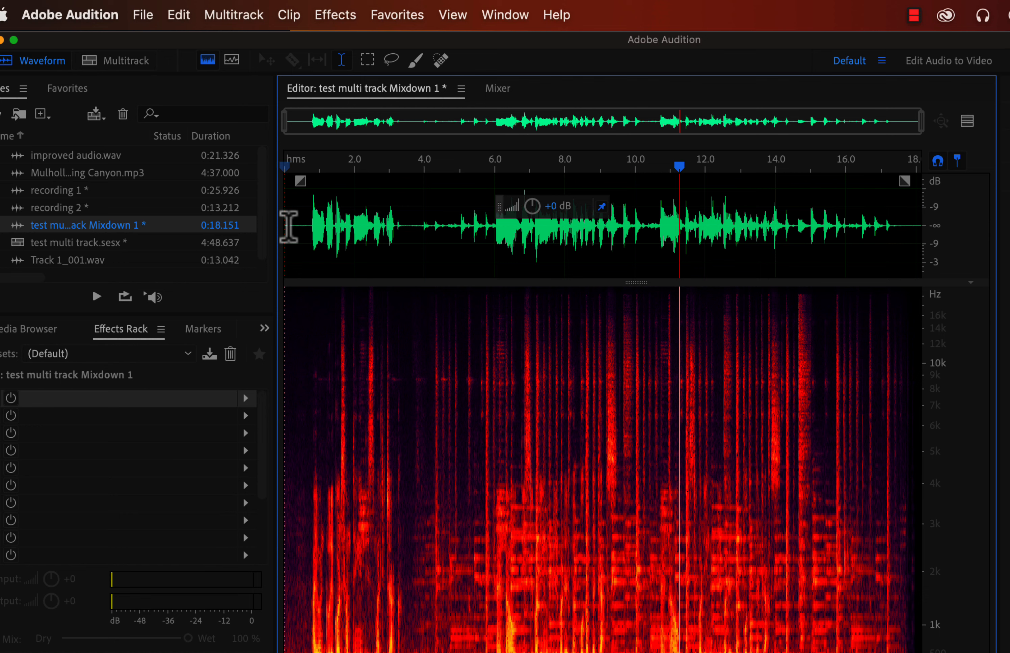
# Start exporting the mixdown file.
pyautogui.click(146, 17)
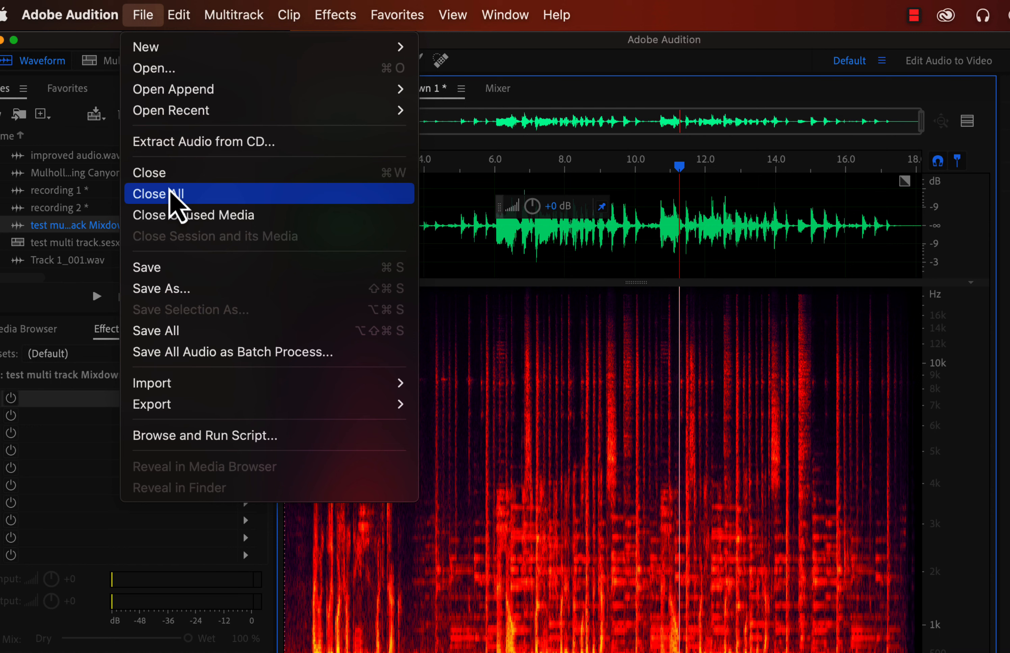
pyautogui.moveTo(191, 406)
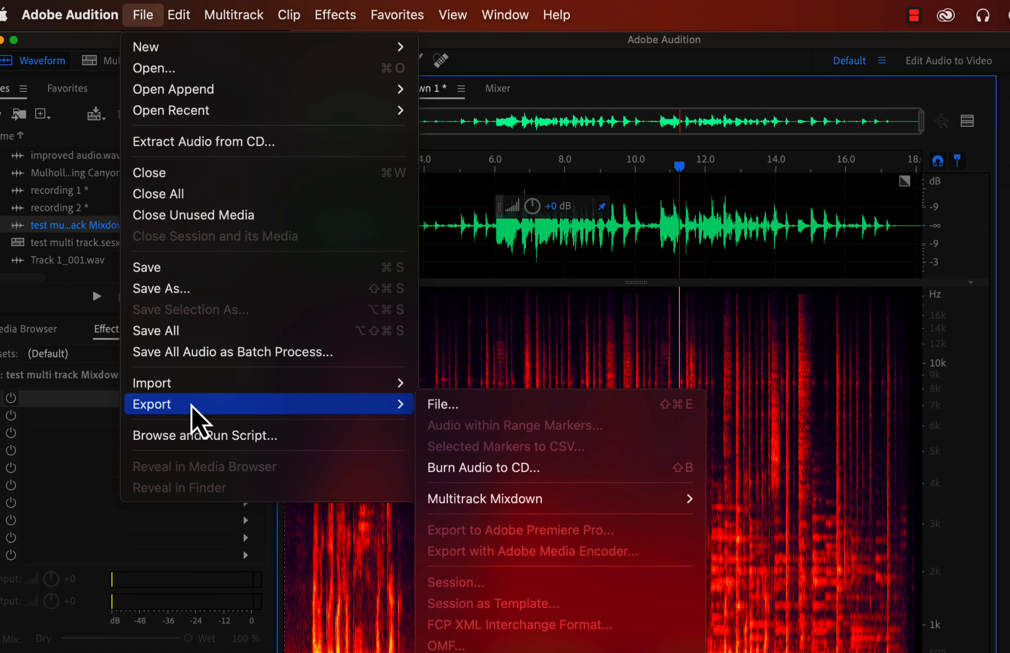